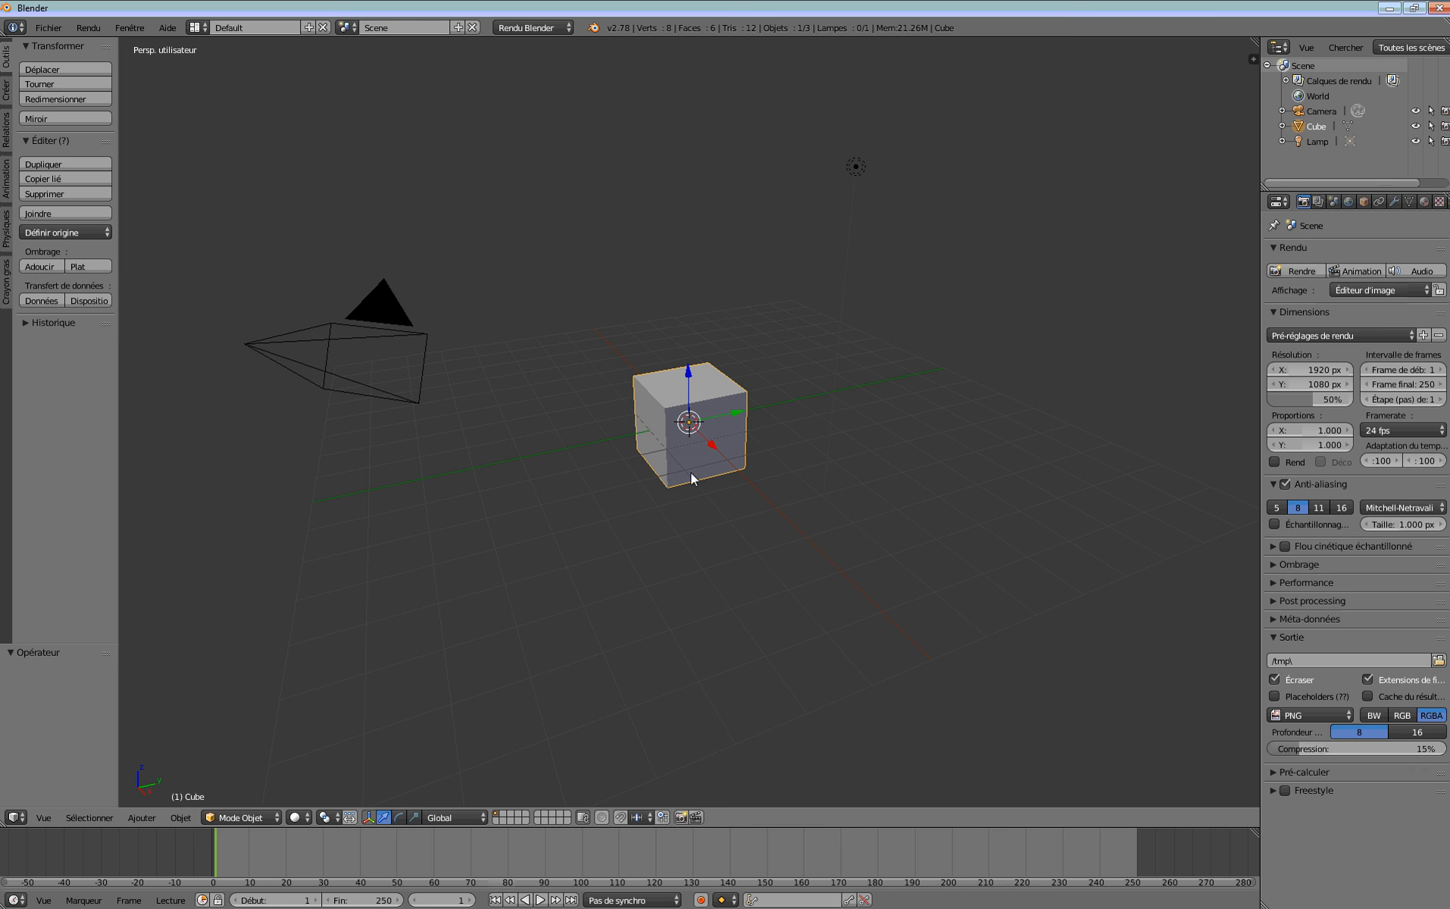
Examine the default cube, camera and lamp up close, from farther away and from several angles.
scroll(690, 472, "up", 8)
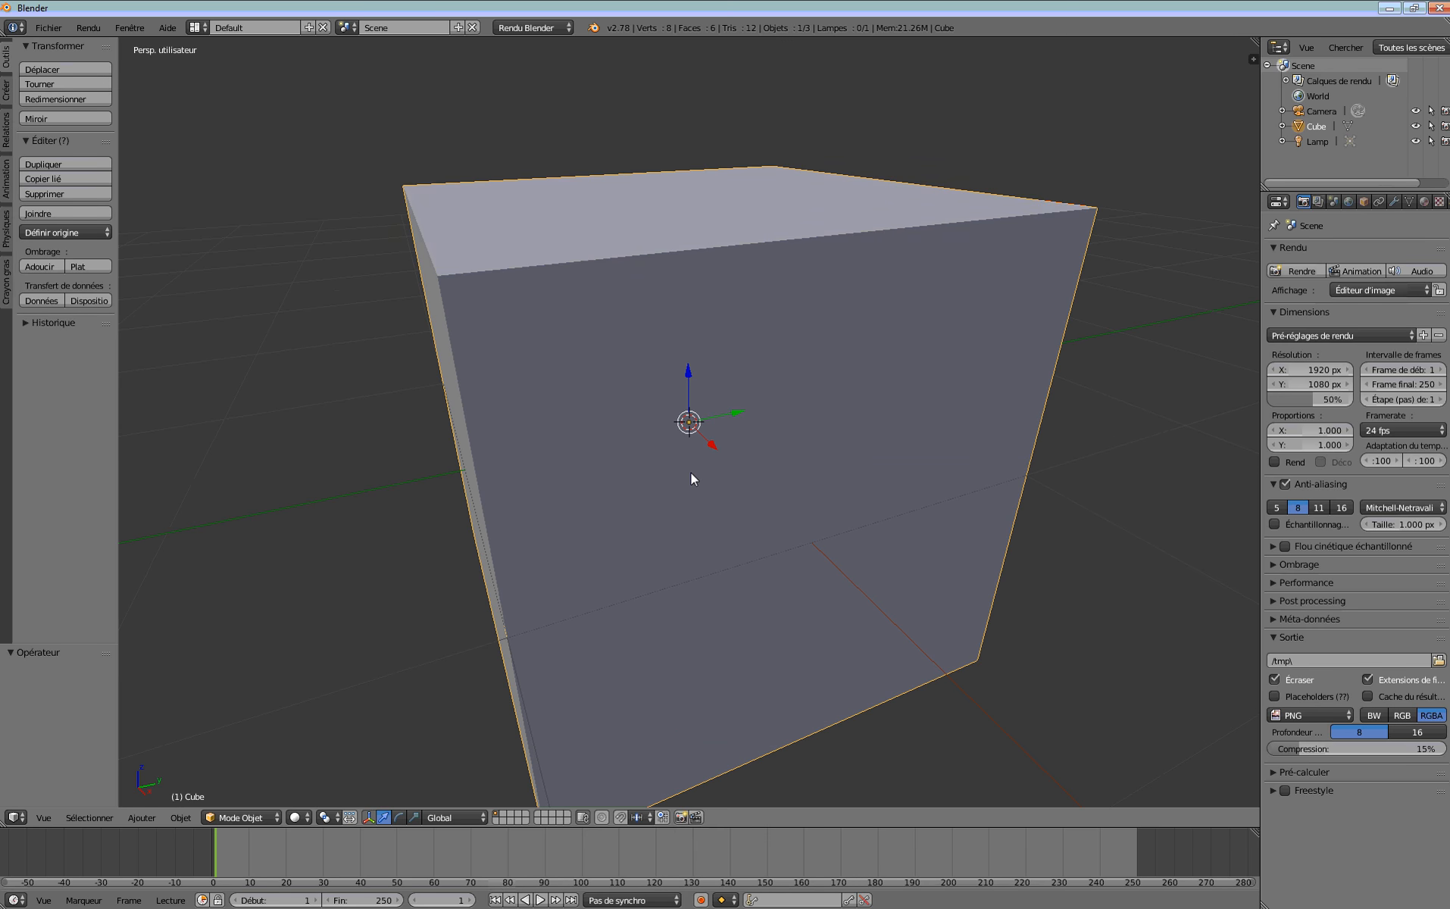
scroll(690, 477, "down", 8)
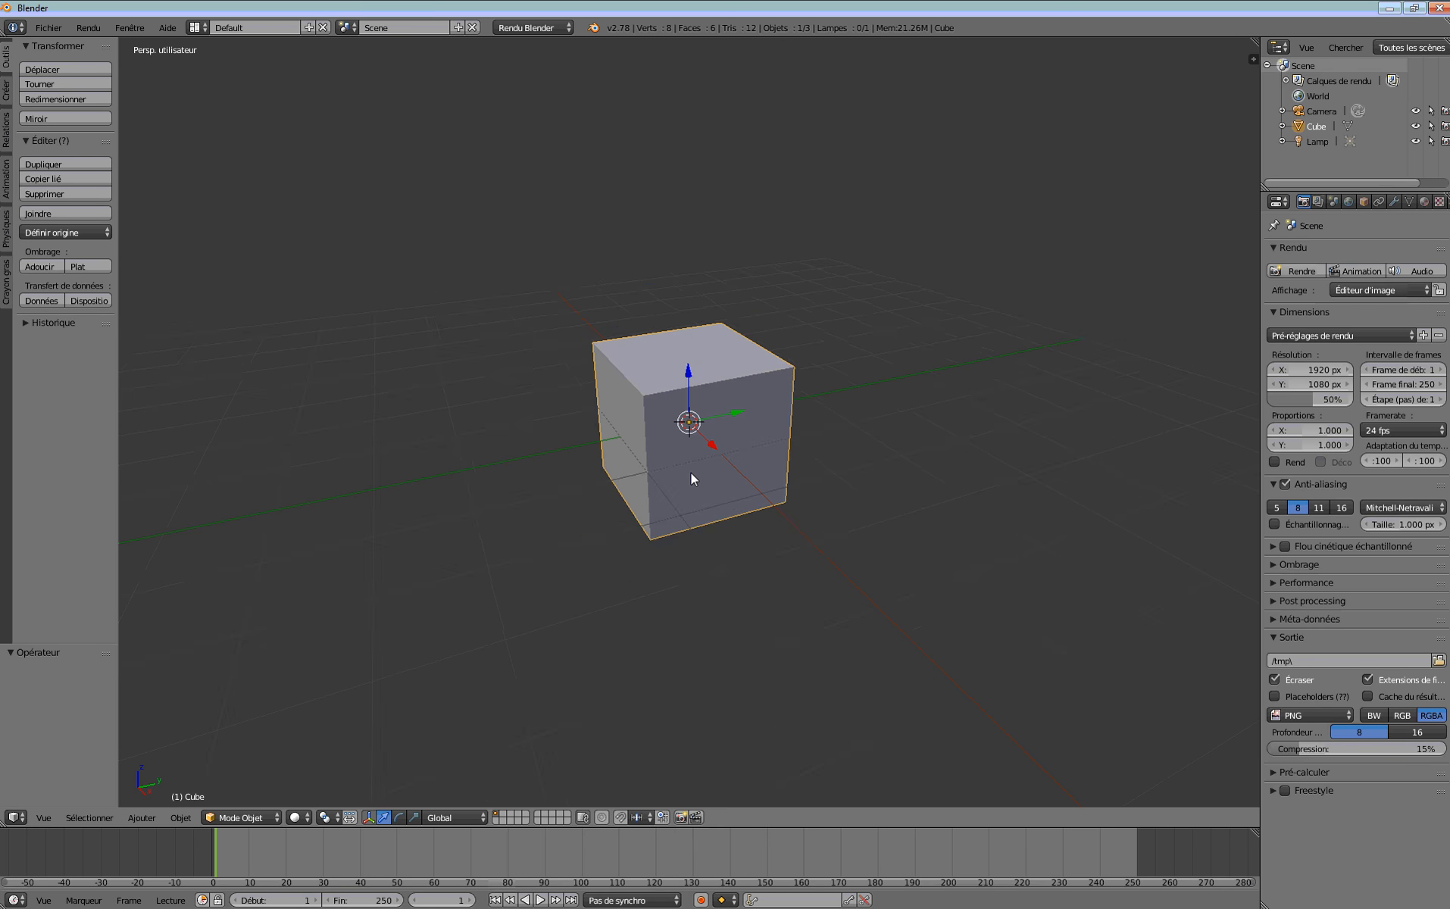
scroll(691, 474, "down", 3)
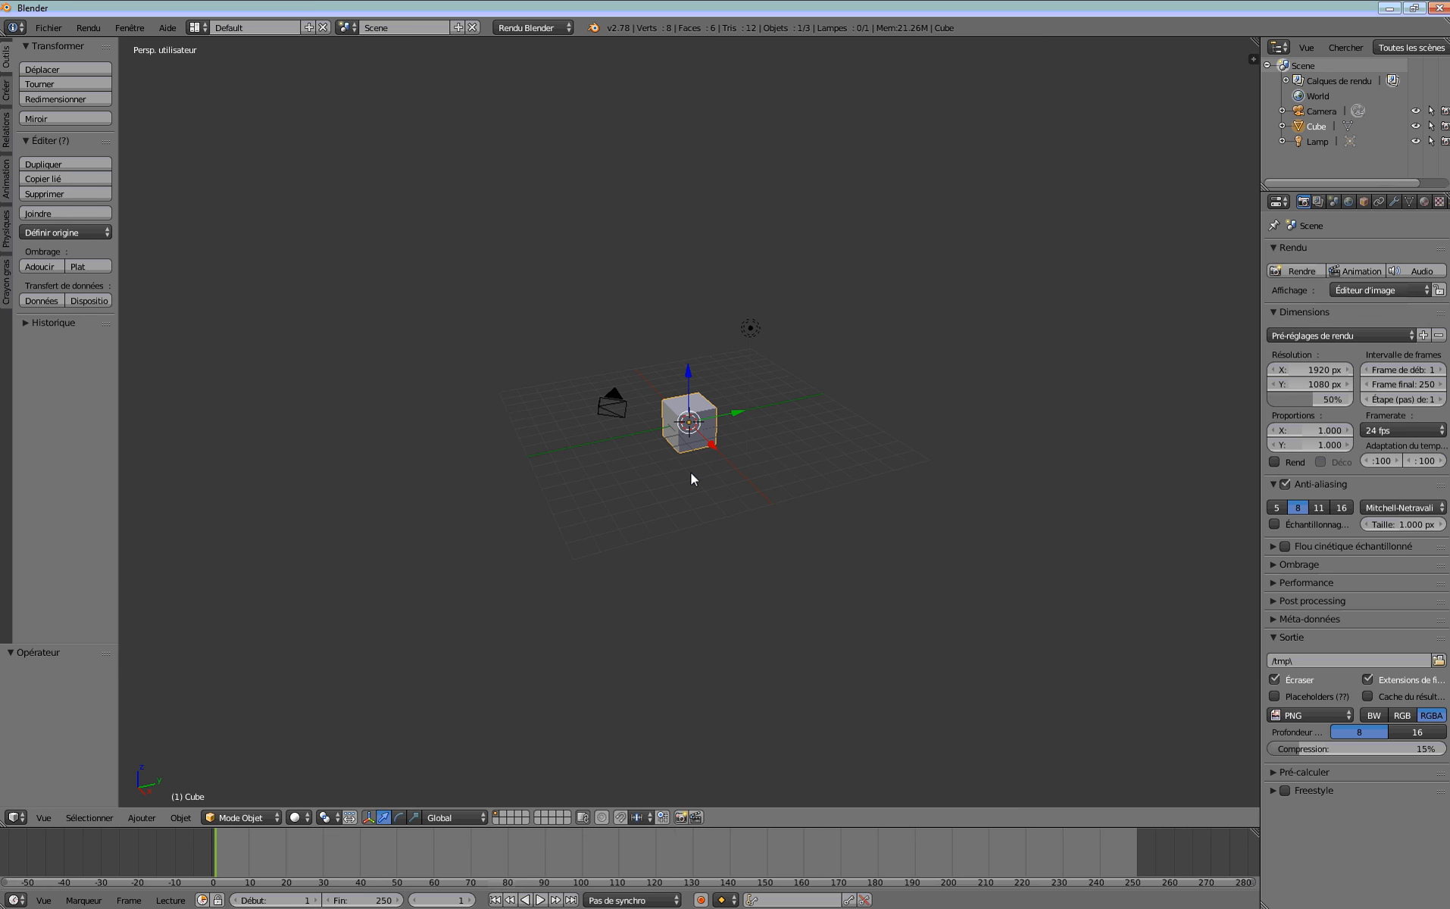
scroll(690, 473, "up", 6)
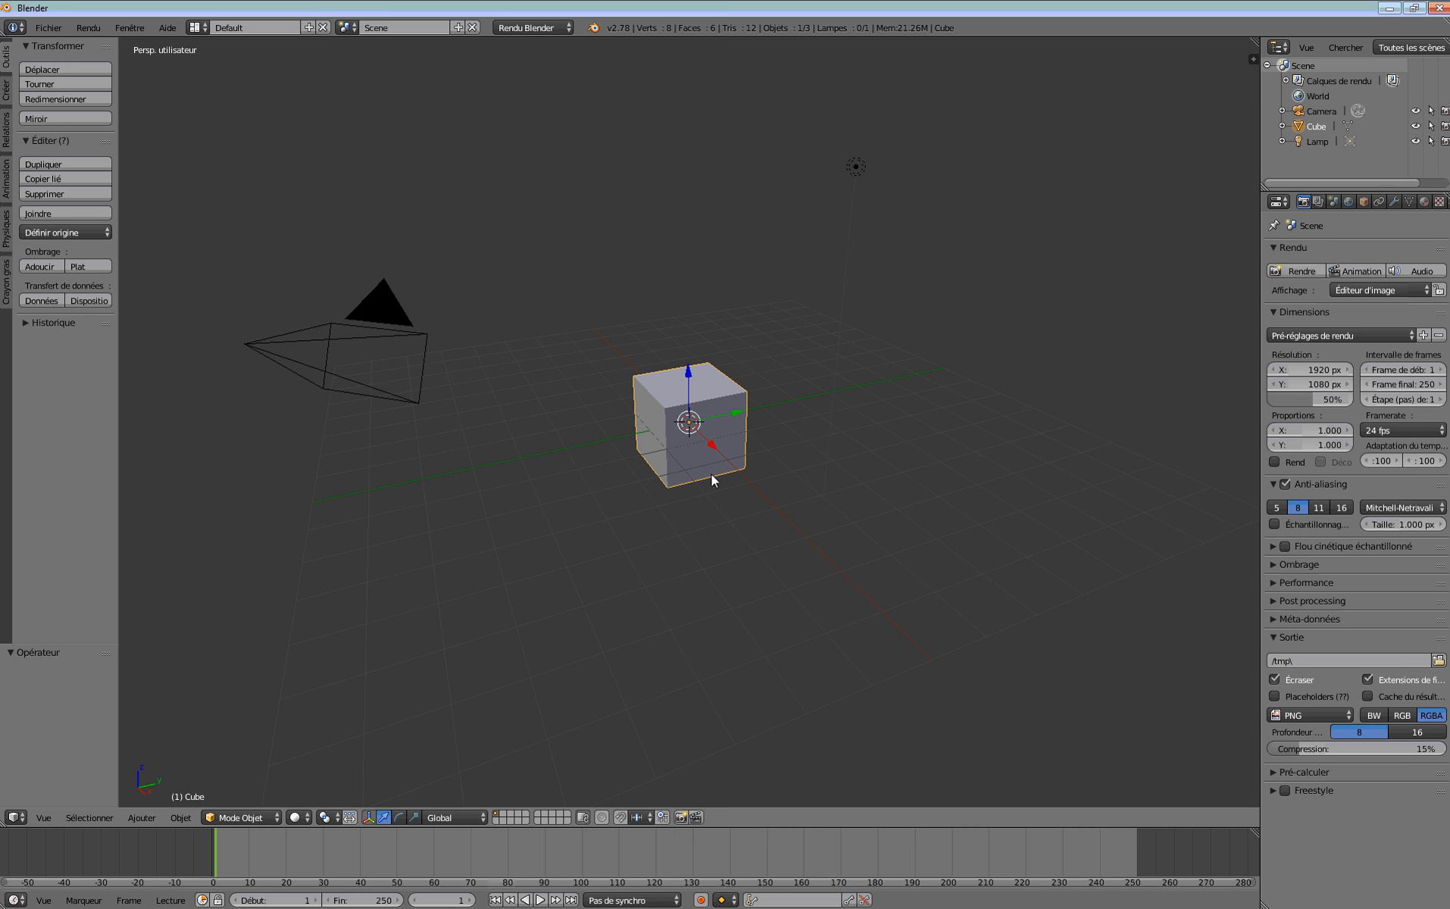
middle_click_drag(711, 475, 715, 470)
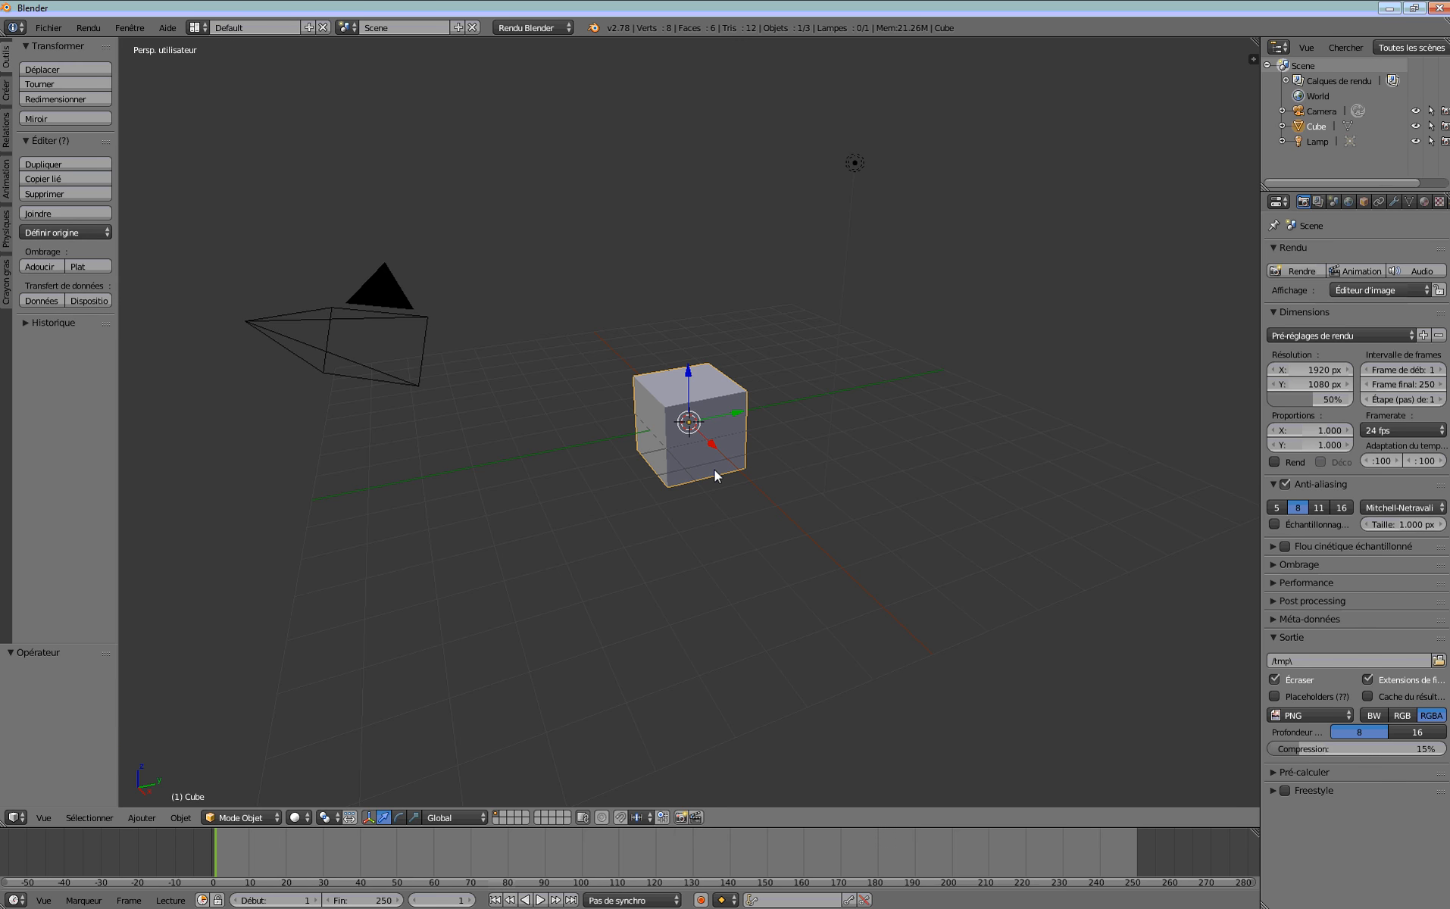
middle_click_drag(715, 471, 676, 478)
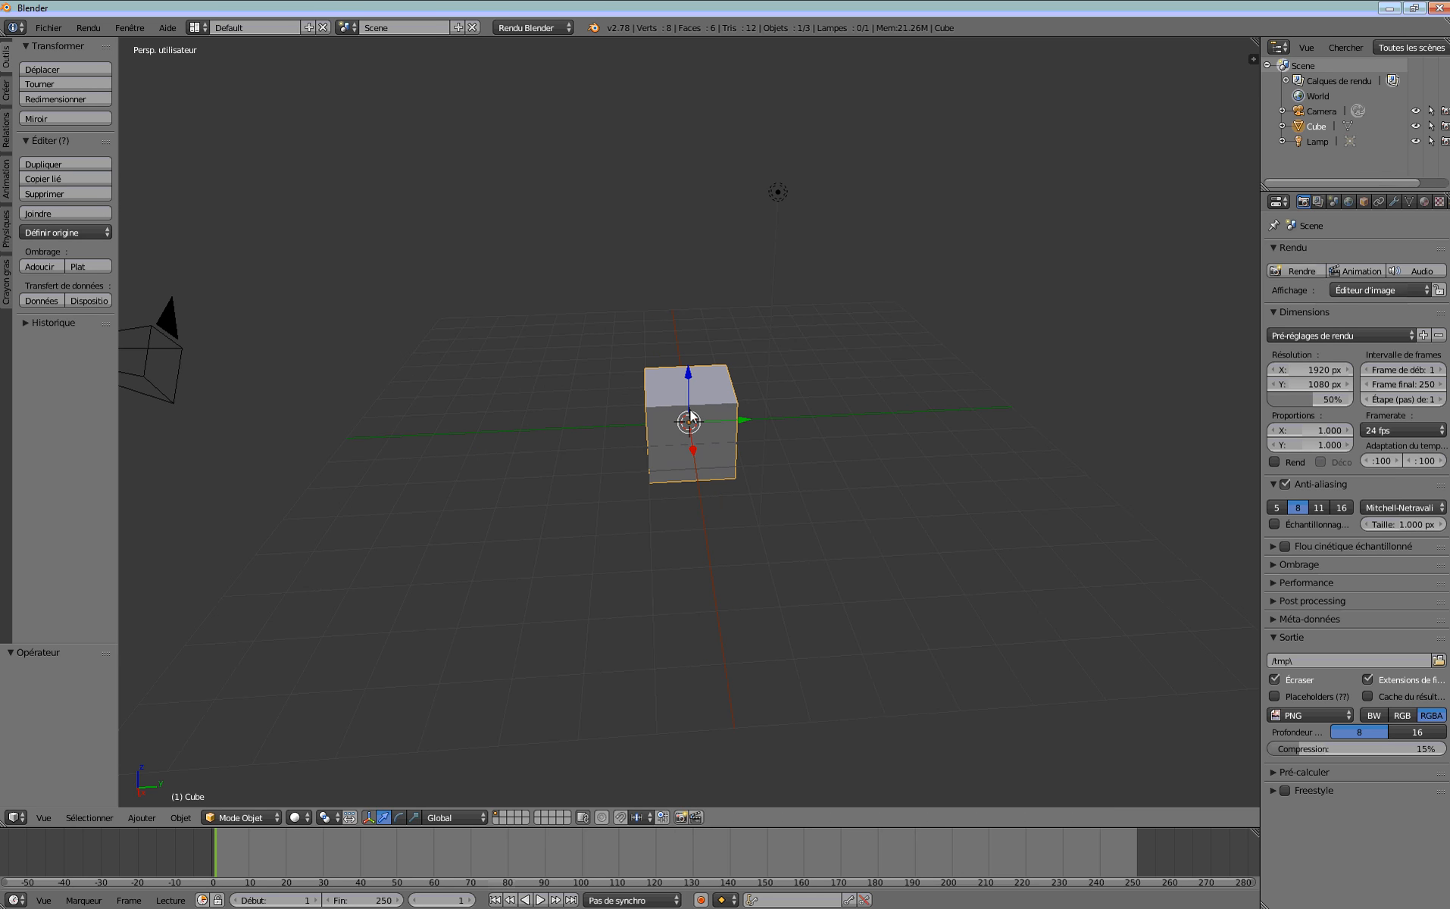
middle_click_drag(691, 415, 686, 424)
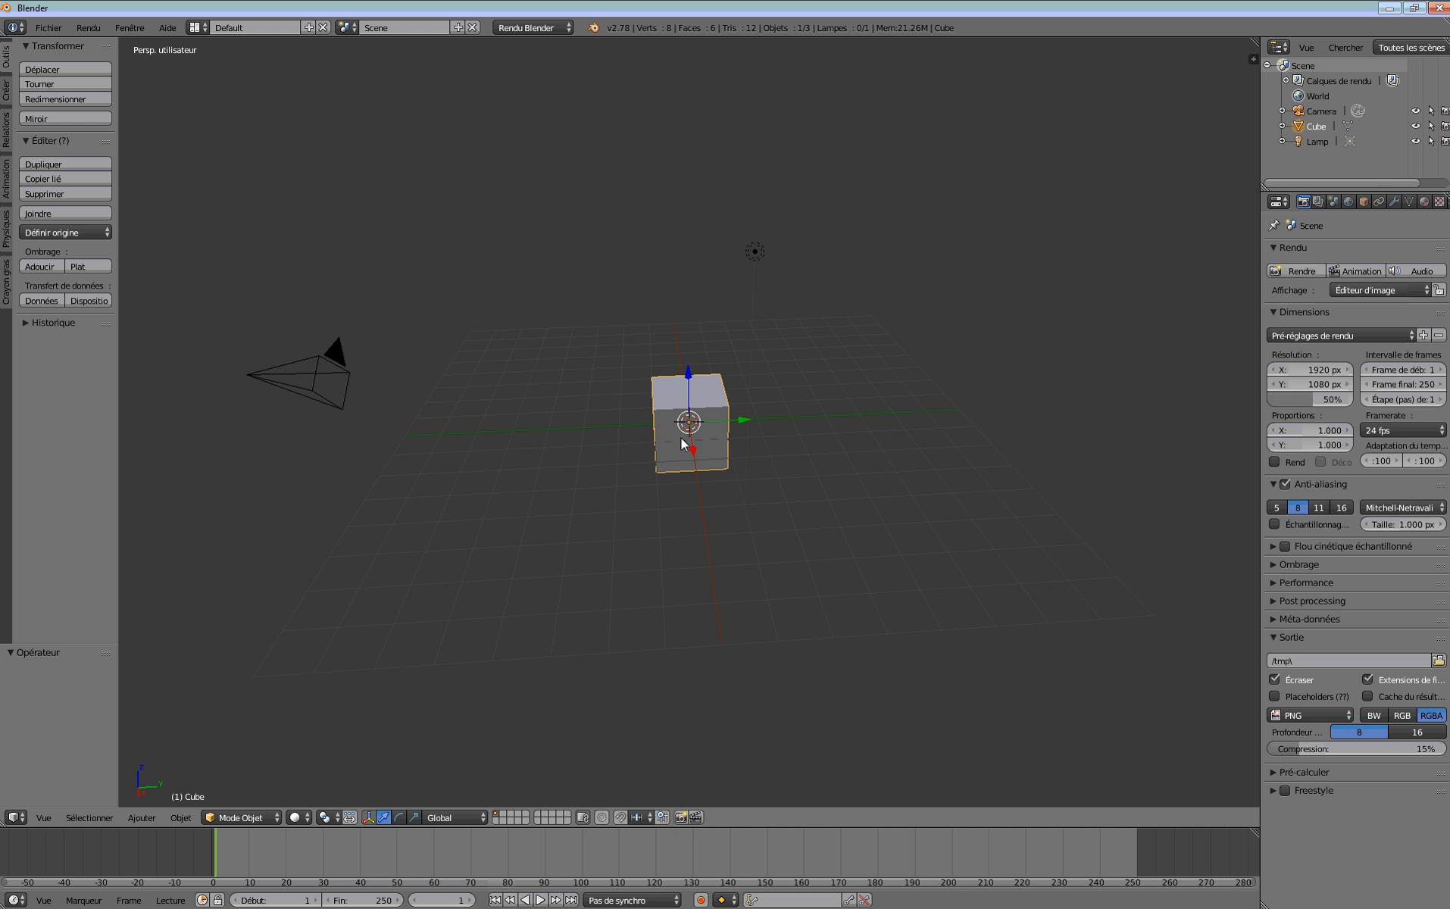
middle_click_drag(684, 443, 731, 430)
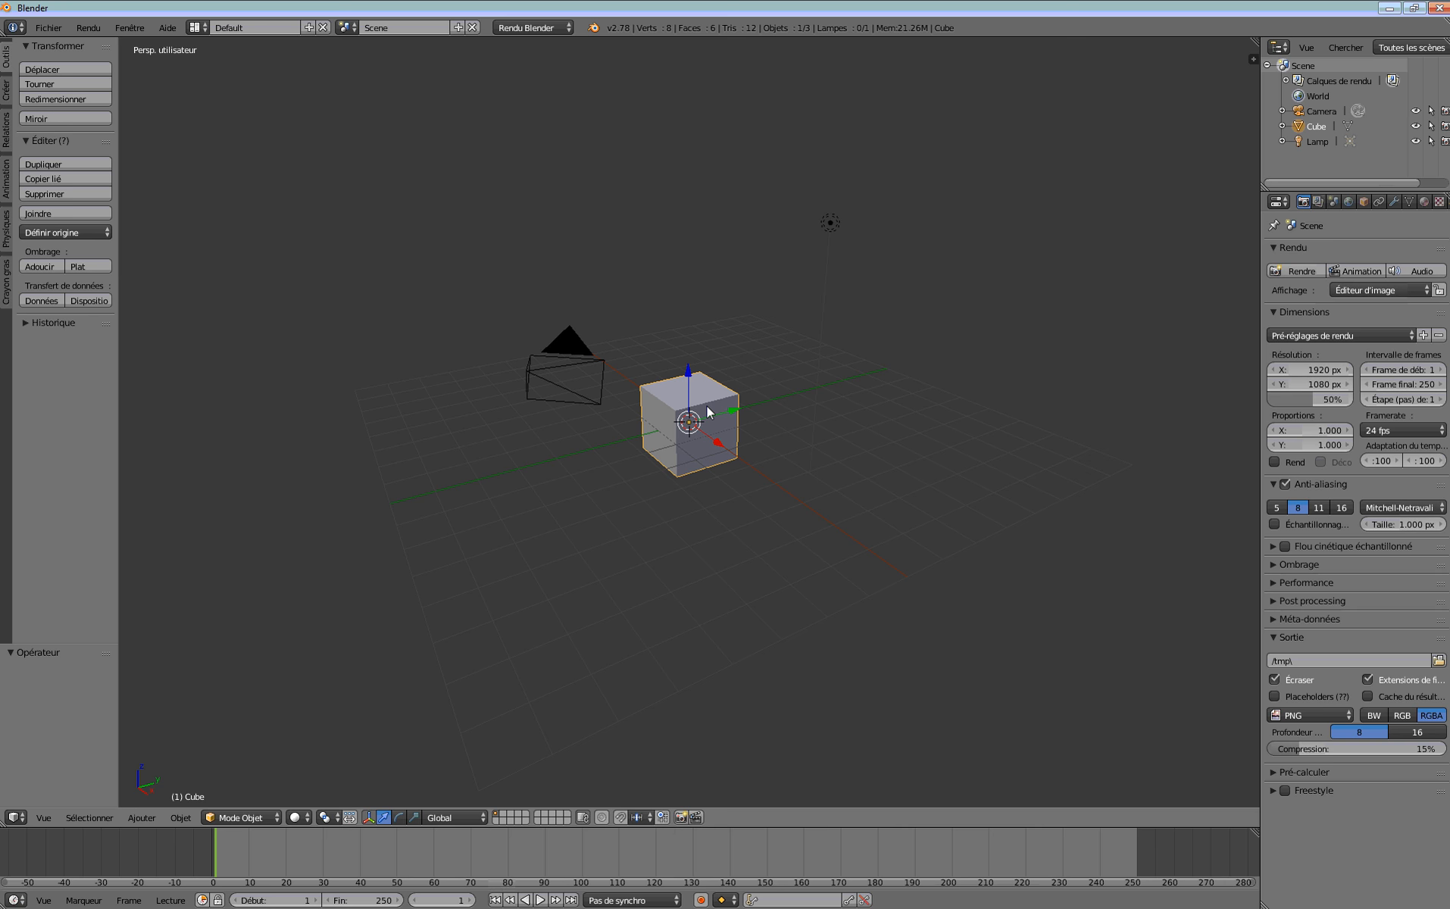
middle_click_drag(706, 405, 659, 460)
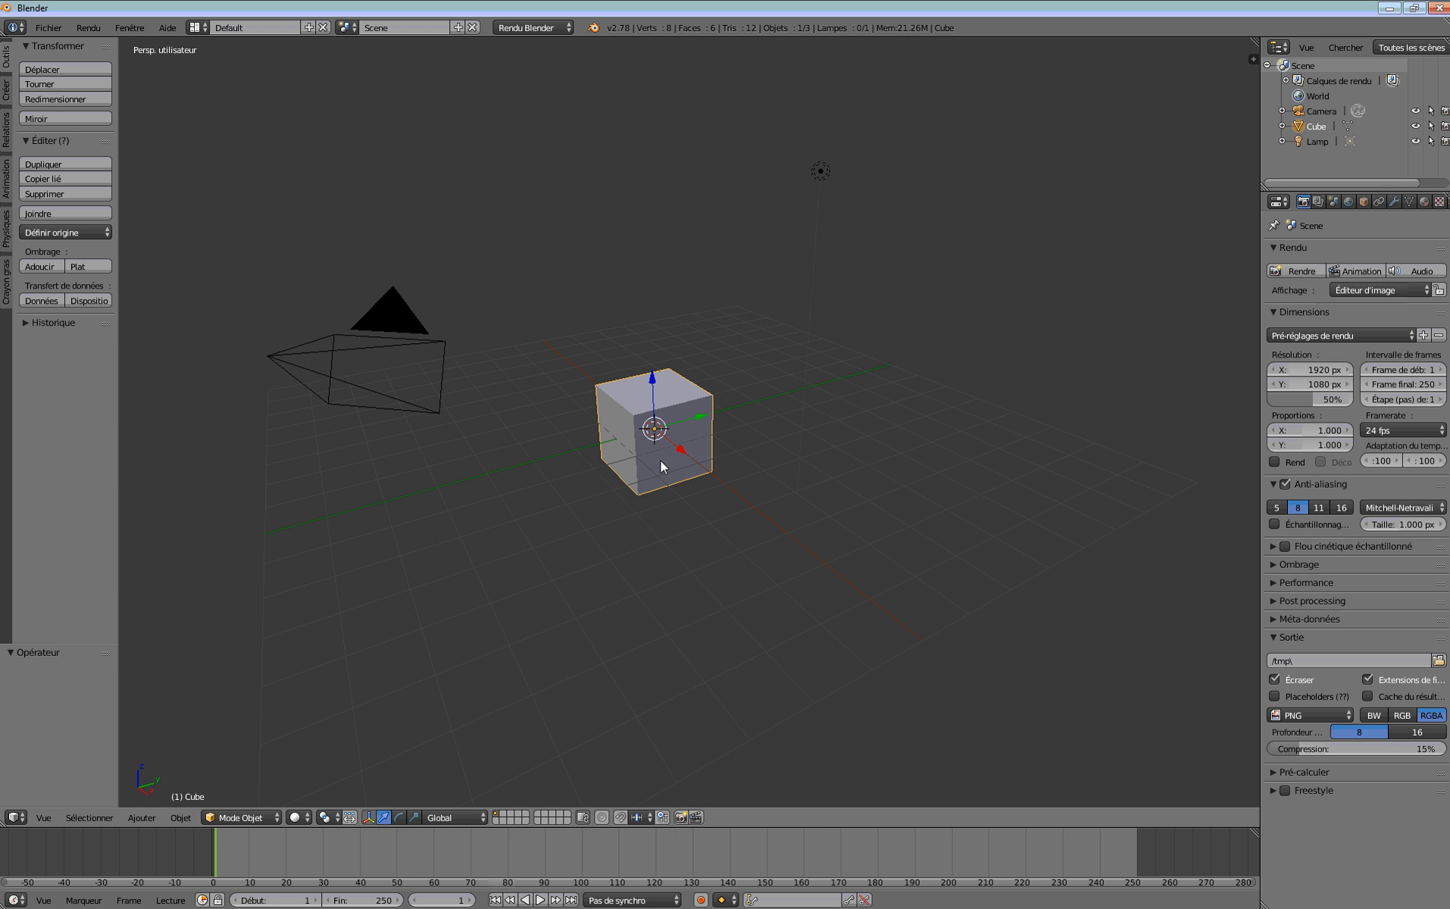
middle_click_drag(659, 460, 721, 517)
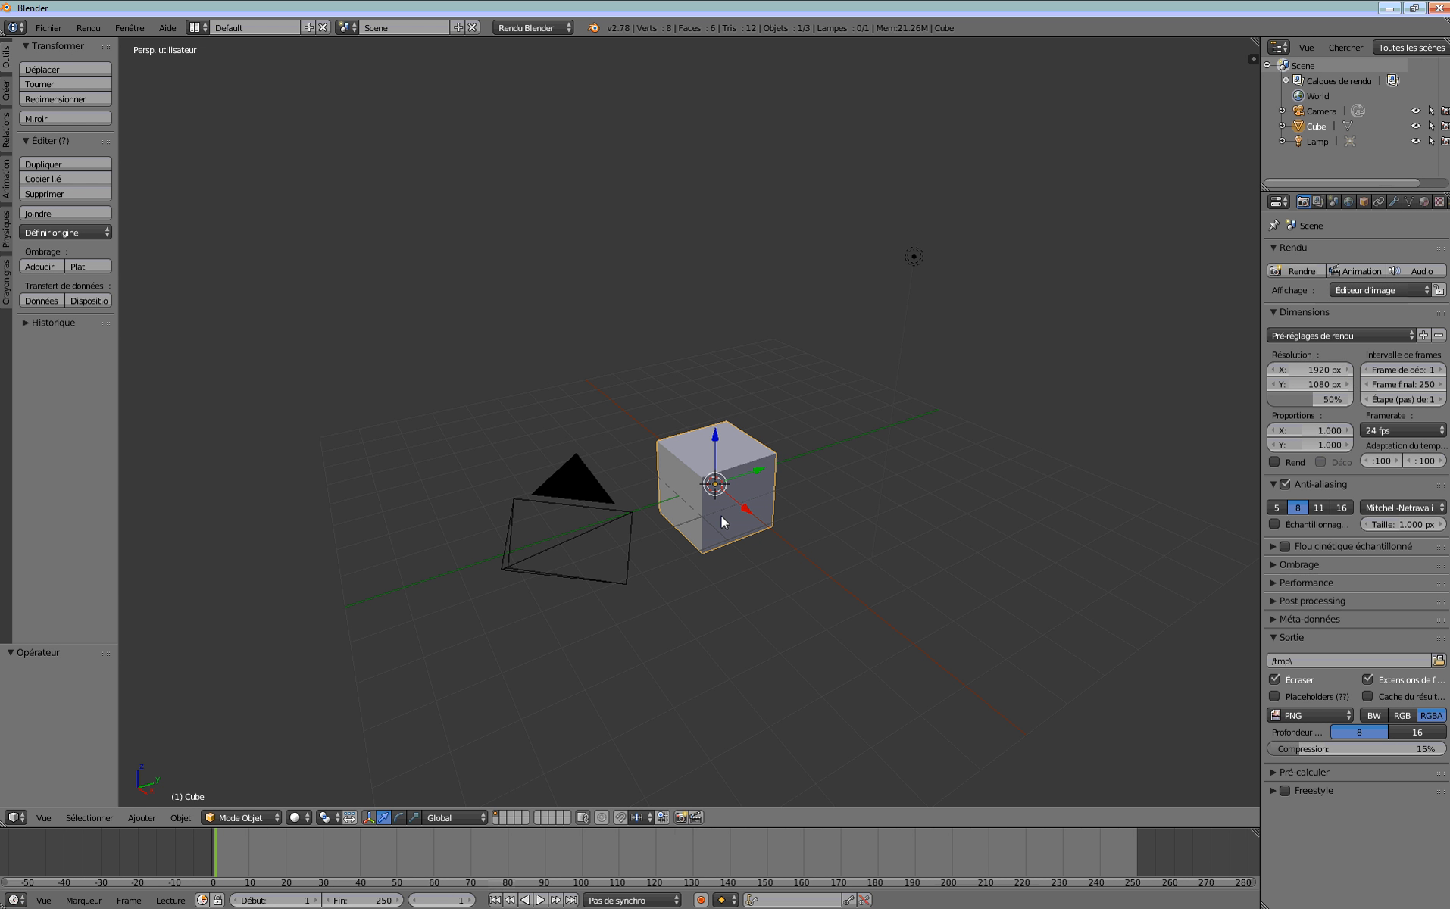
middle_click_drag(721, 516, 692, 497)
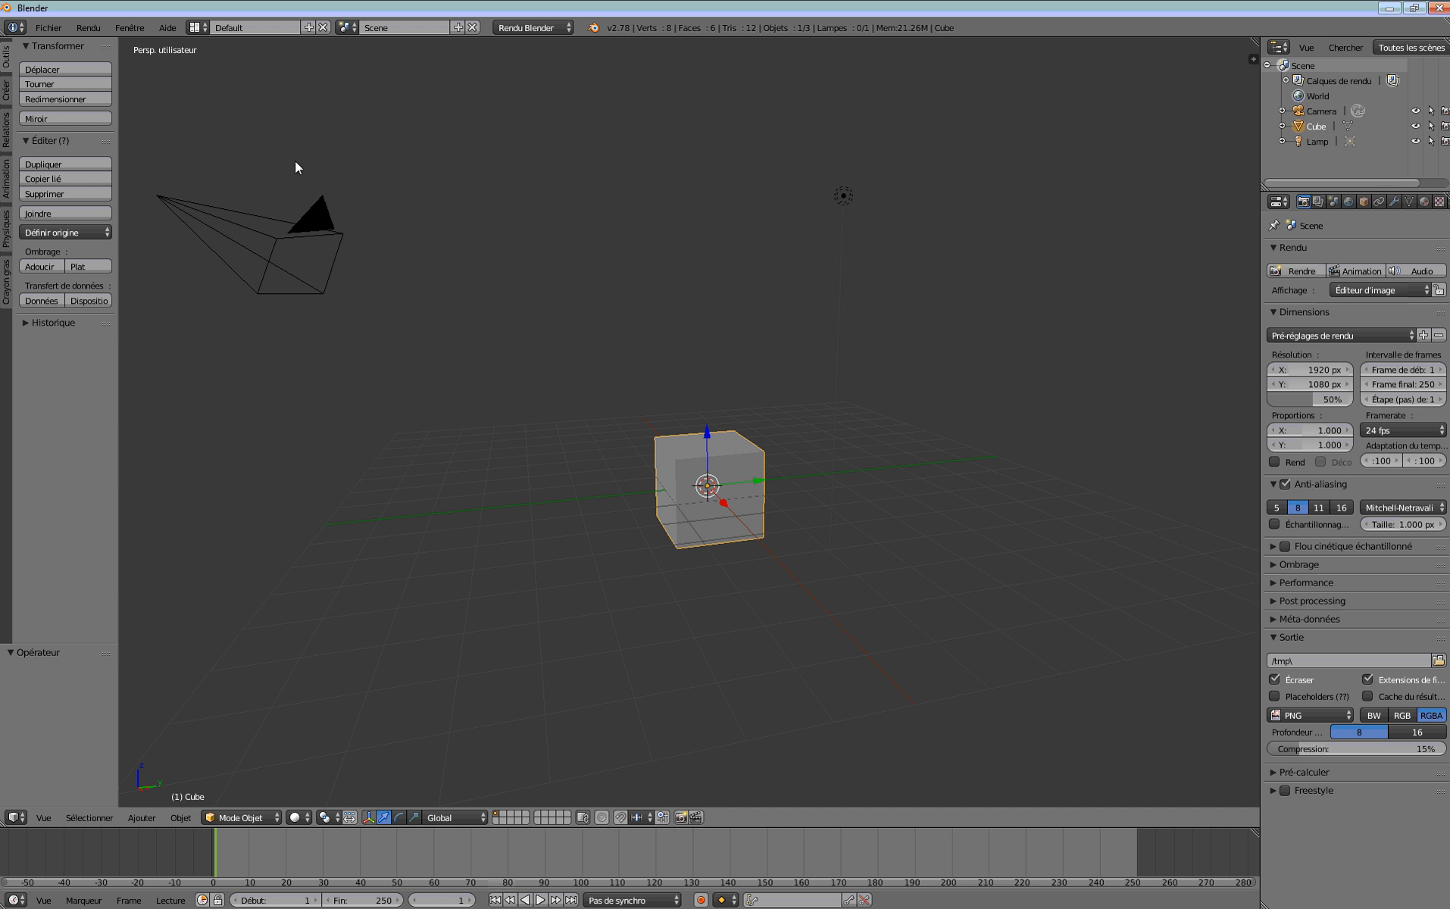
Inspect the cube in perspective from the front, the right side and above, going through these views twice.
key("KP_1")
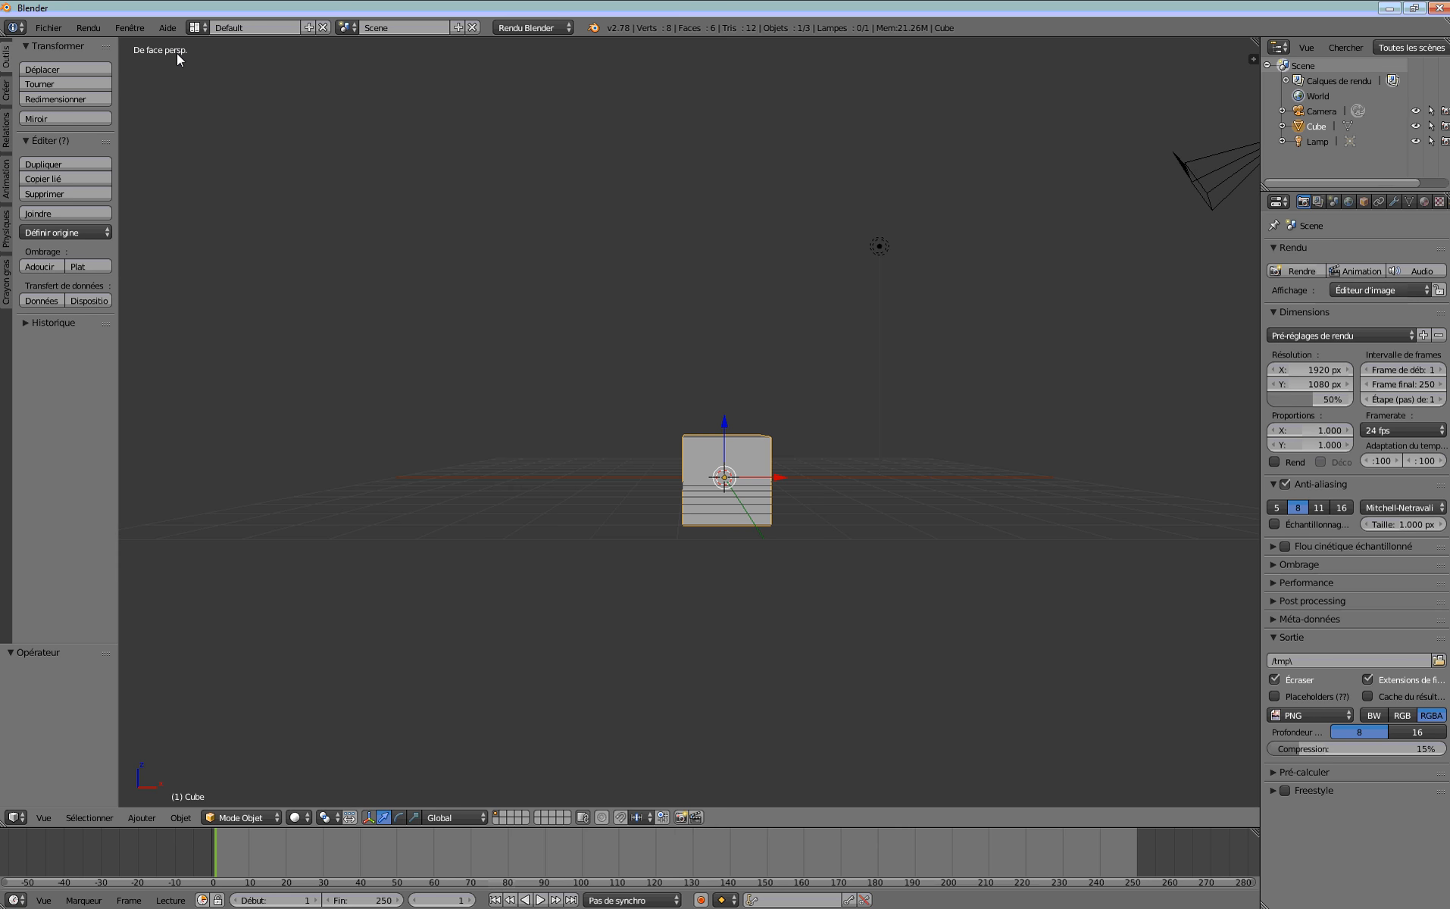
key("KP_3")
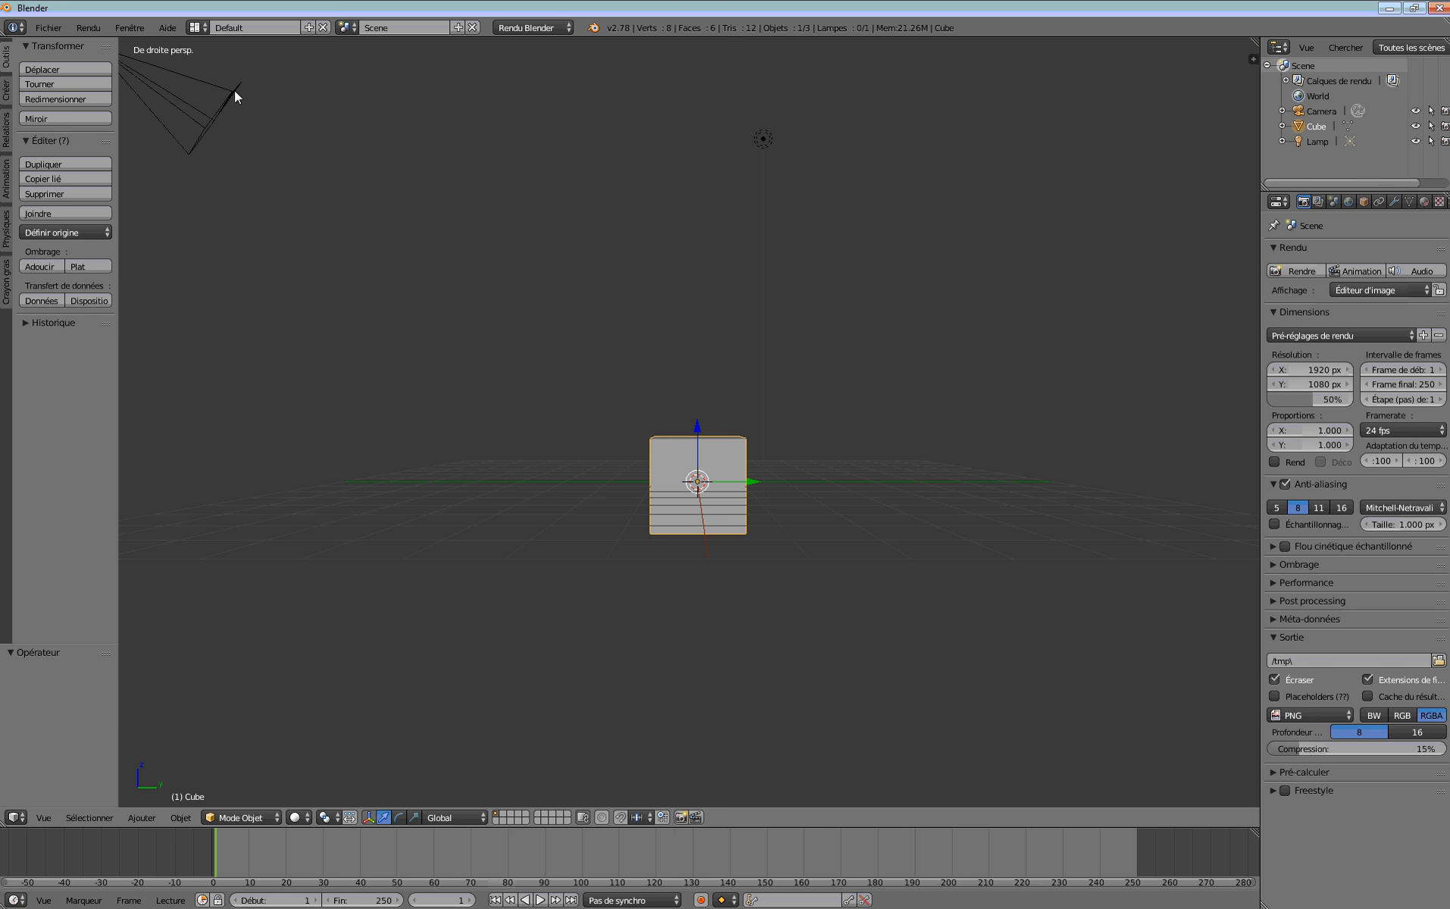
key("KP_7")
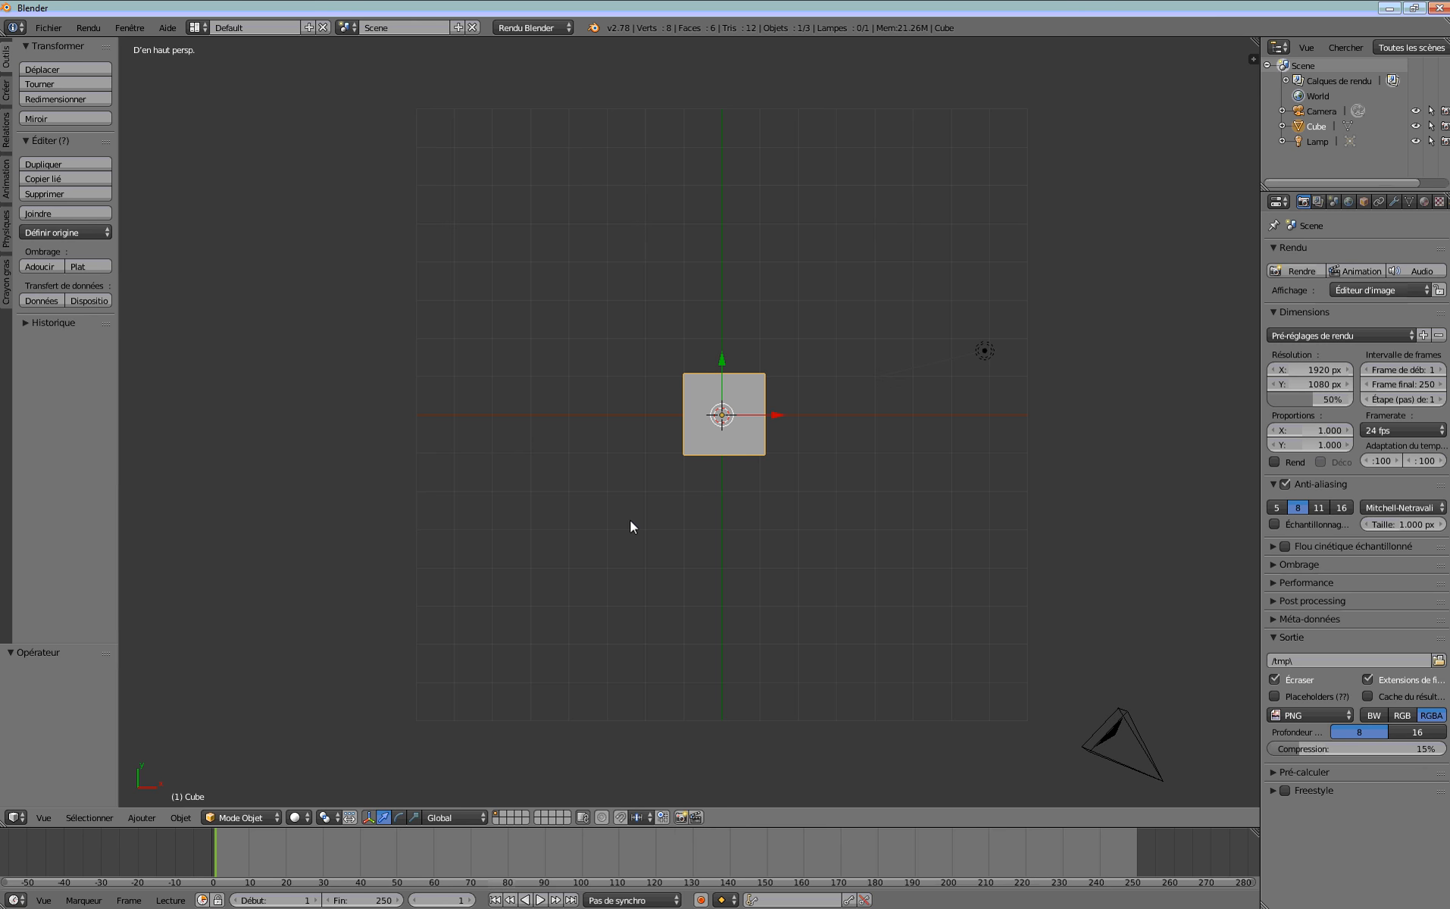
key("KP_1")
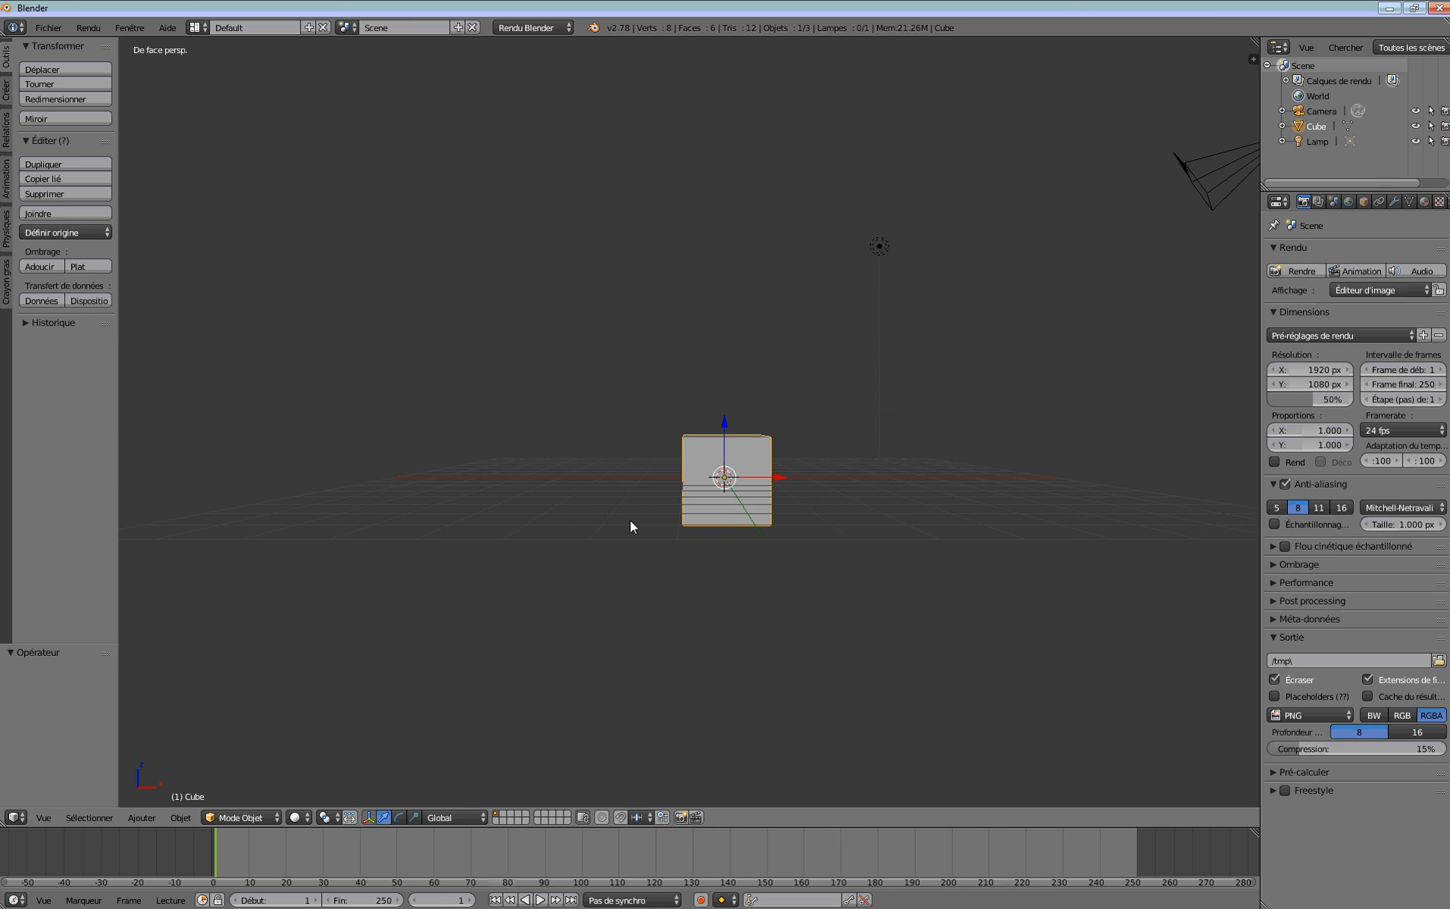
key("KP_3")
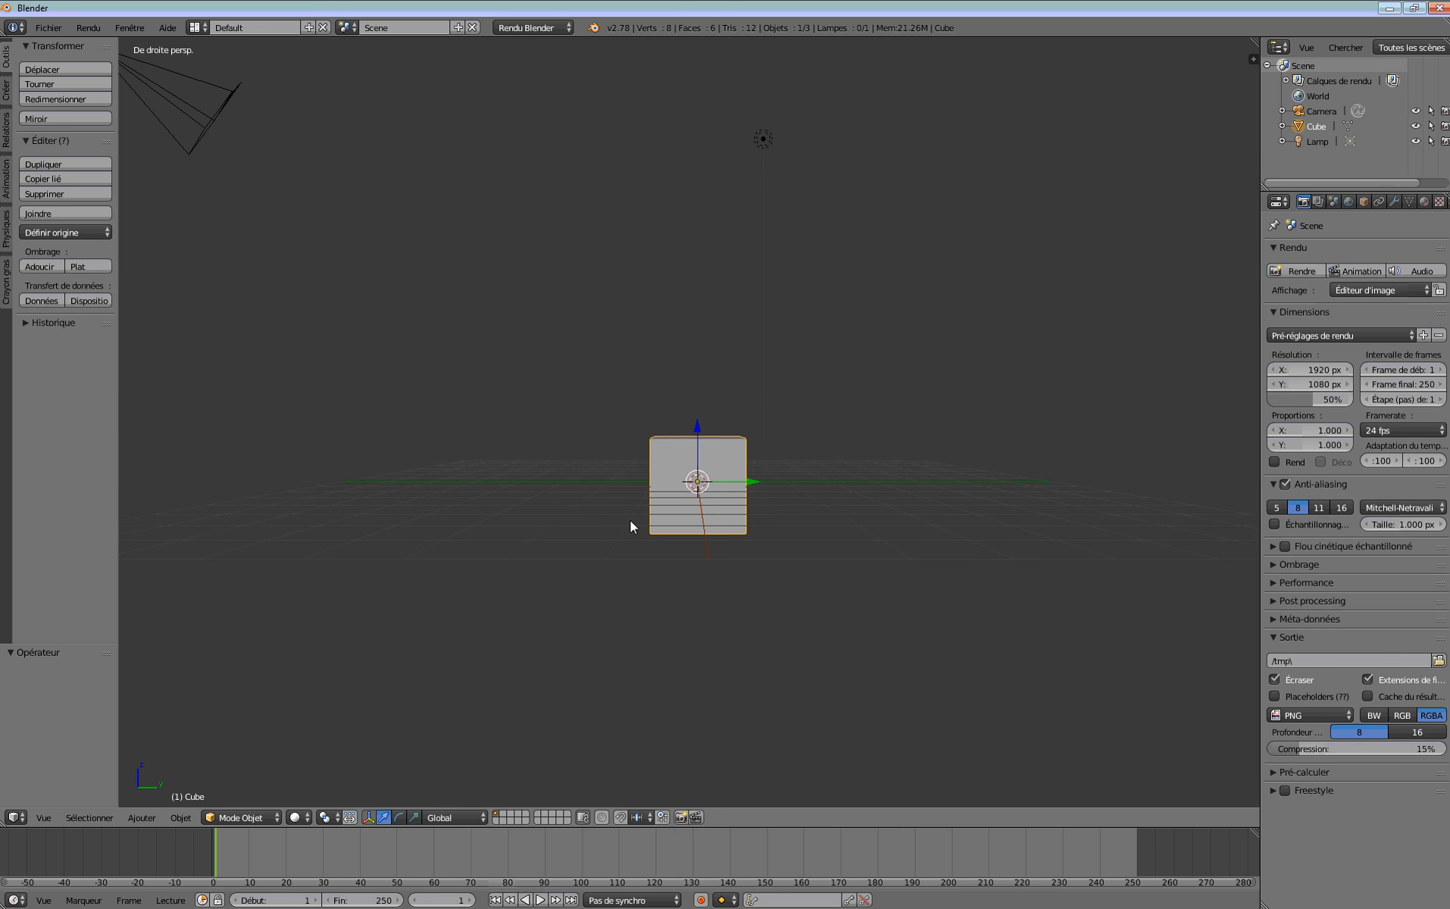
key("KP_7")
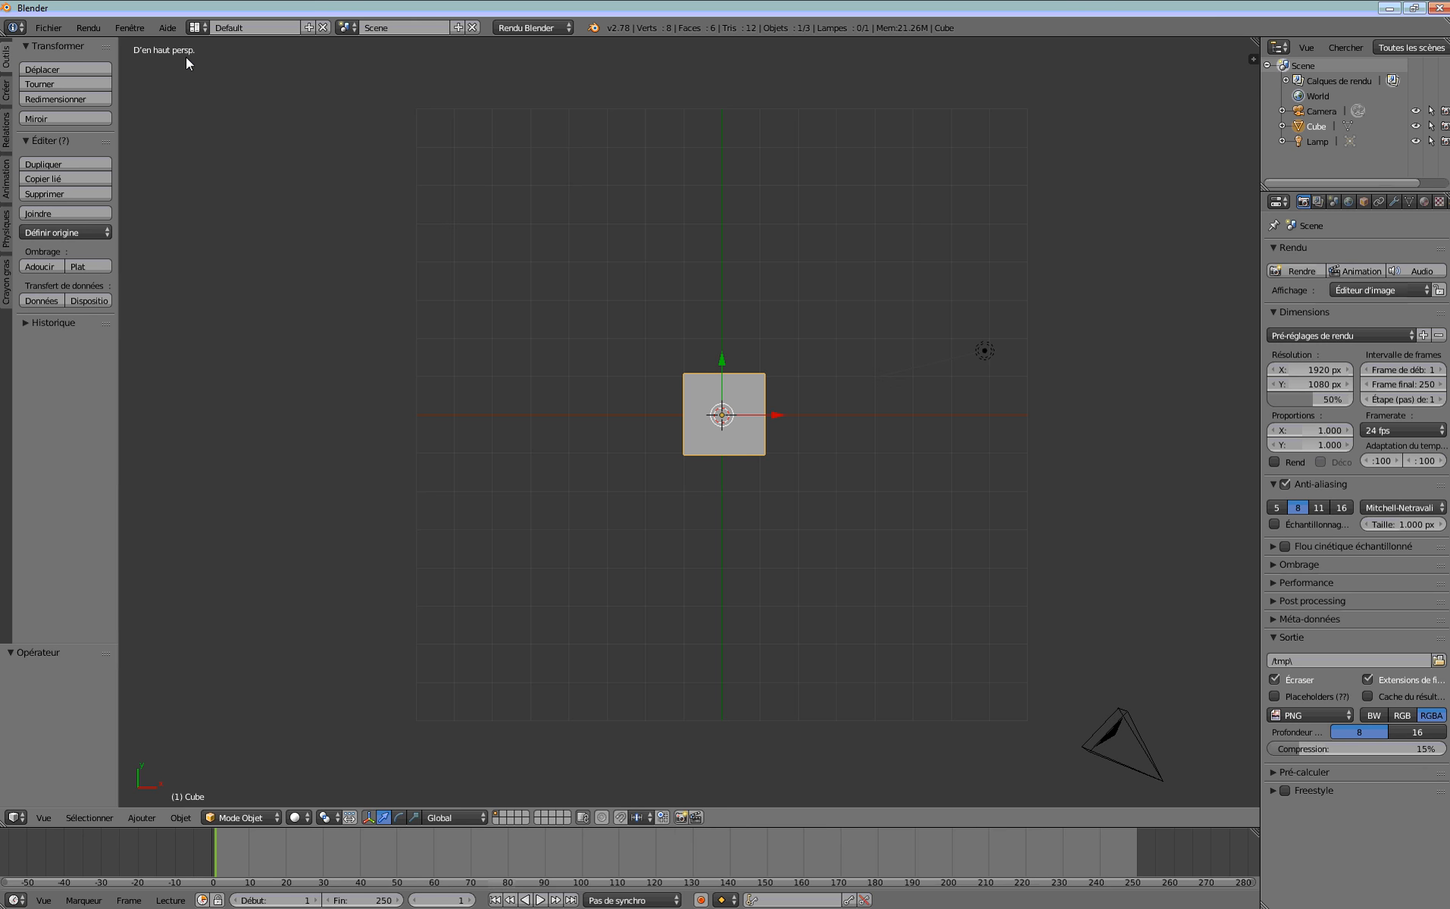
Switch the 3D view to orthographic projection and check the front, right and top views of the cube.
key("KP_5")
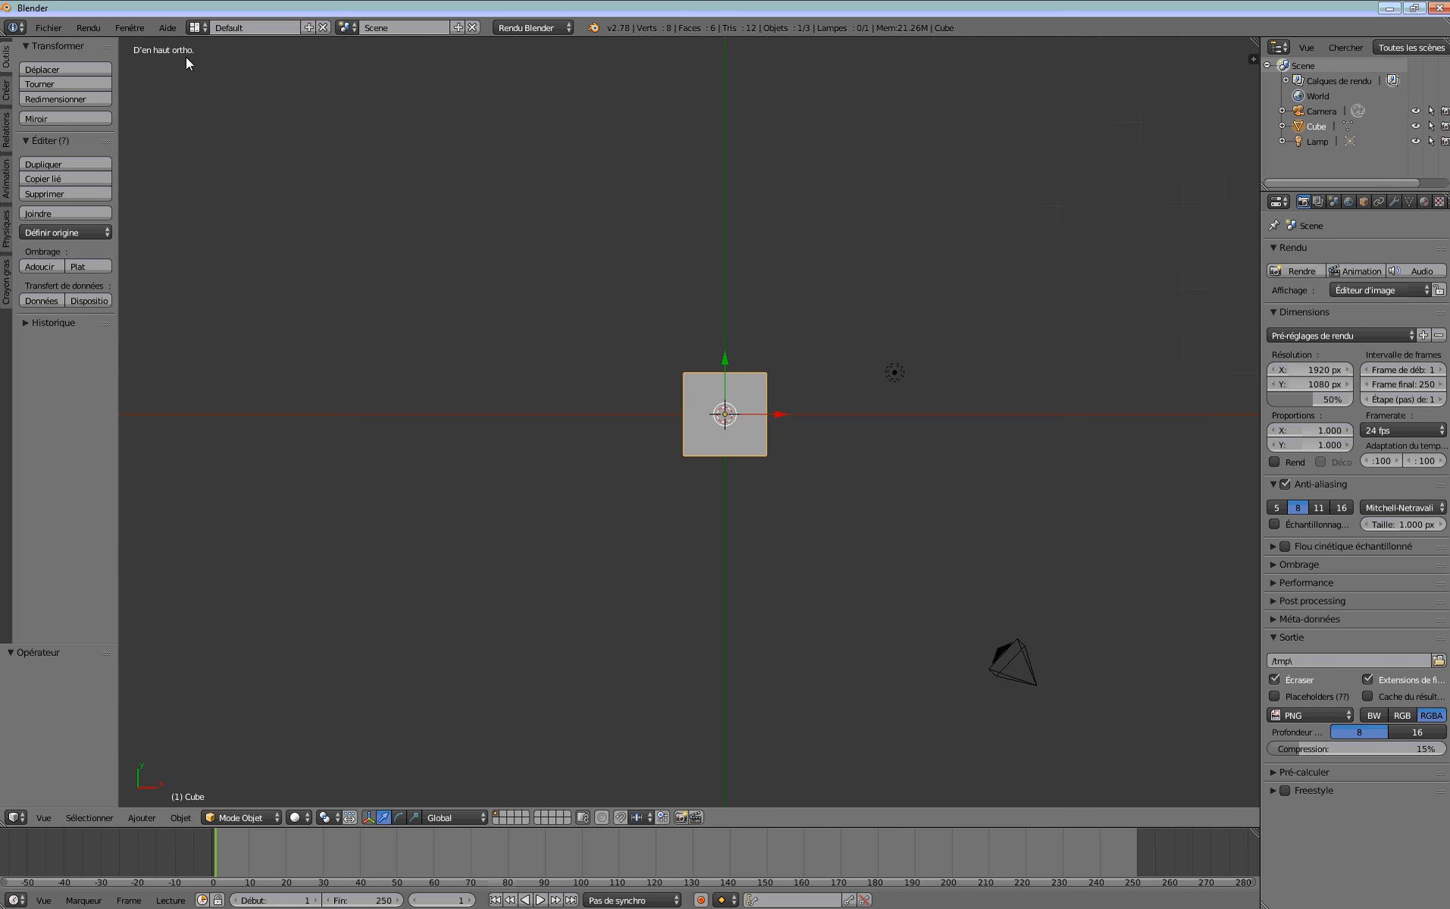
key("KP_1")
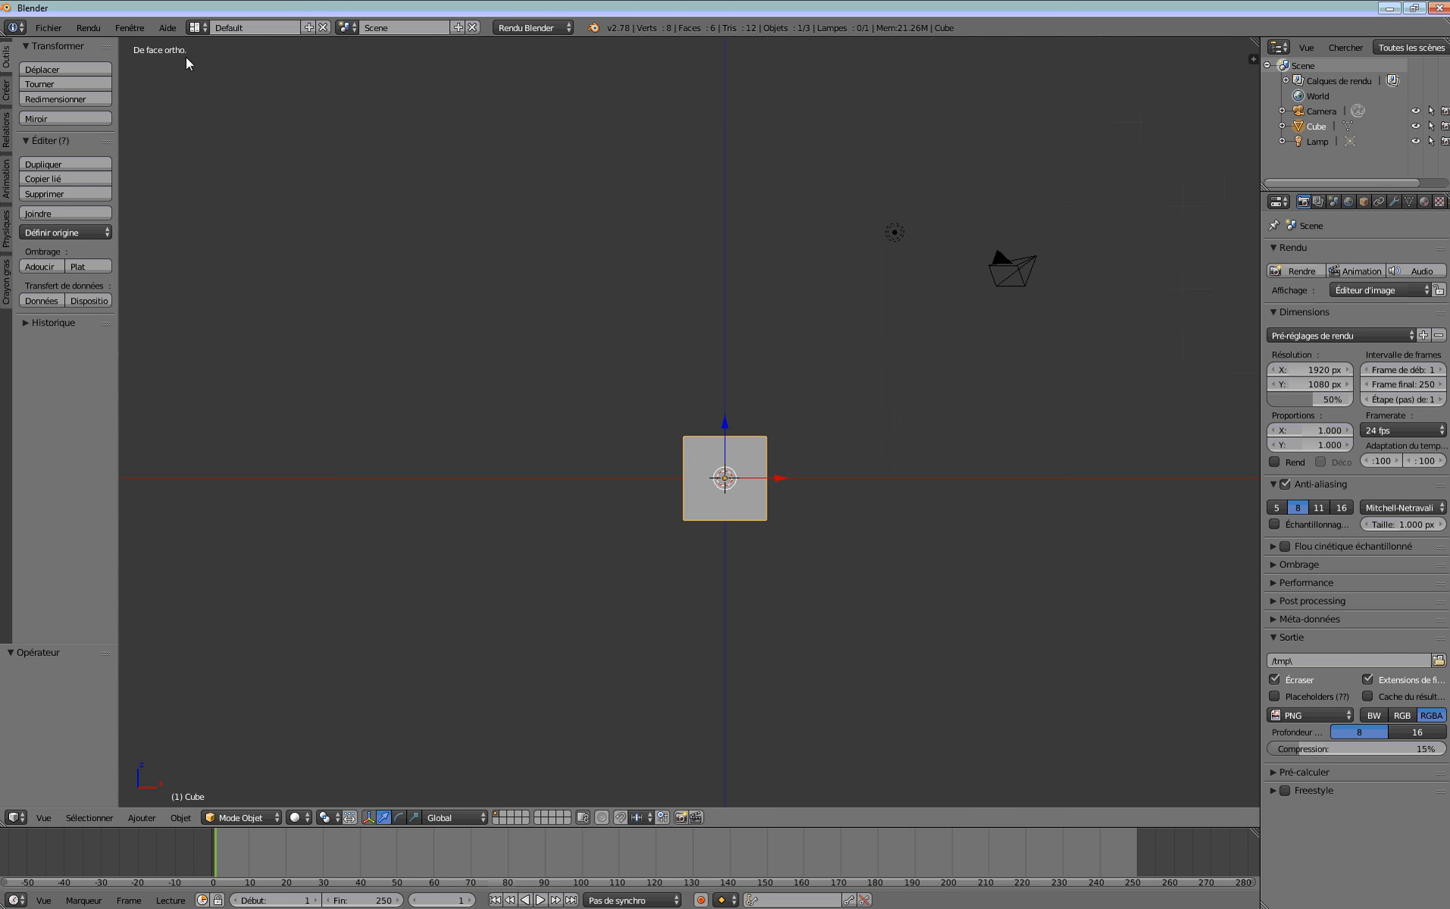
key("KP_3")
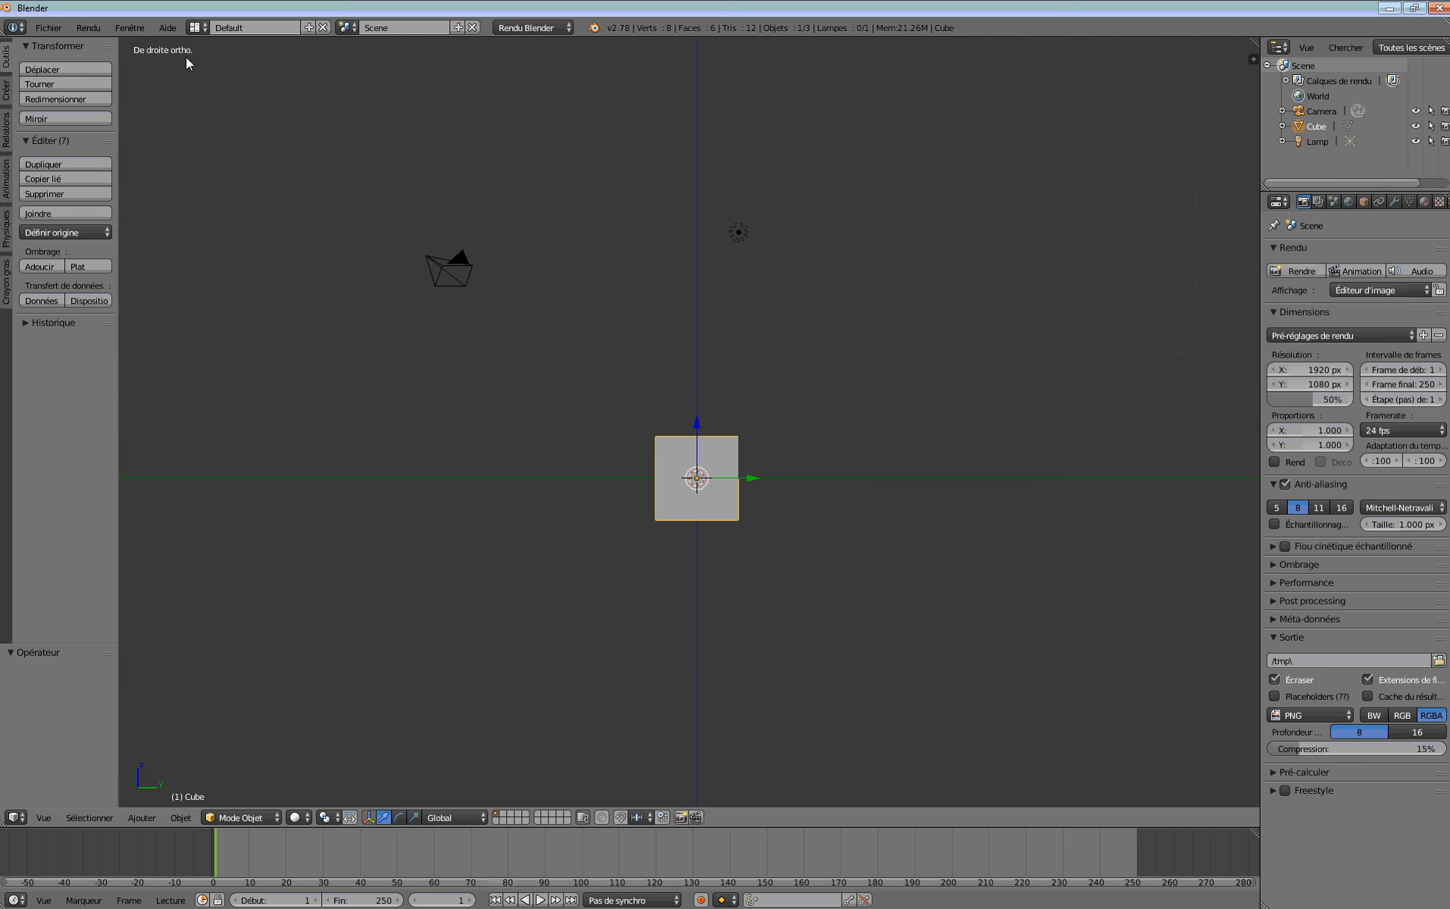
key("KP_7")
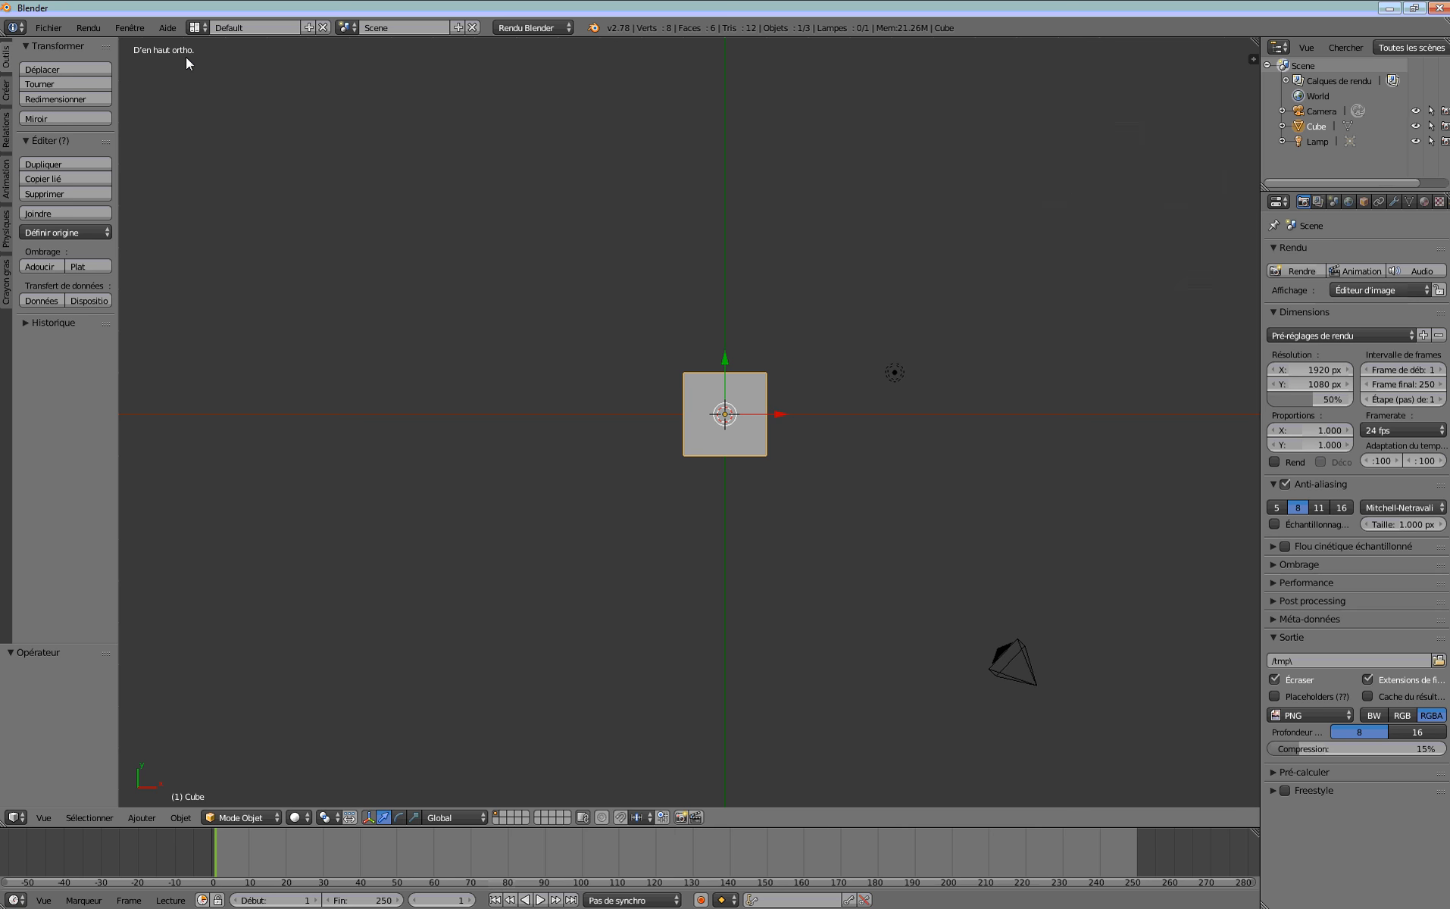
Compare the cube's opposite orthographic views: front and back, right and left, top and bottom.
key("KP_1")
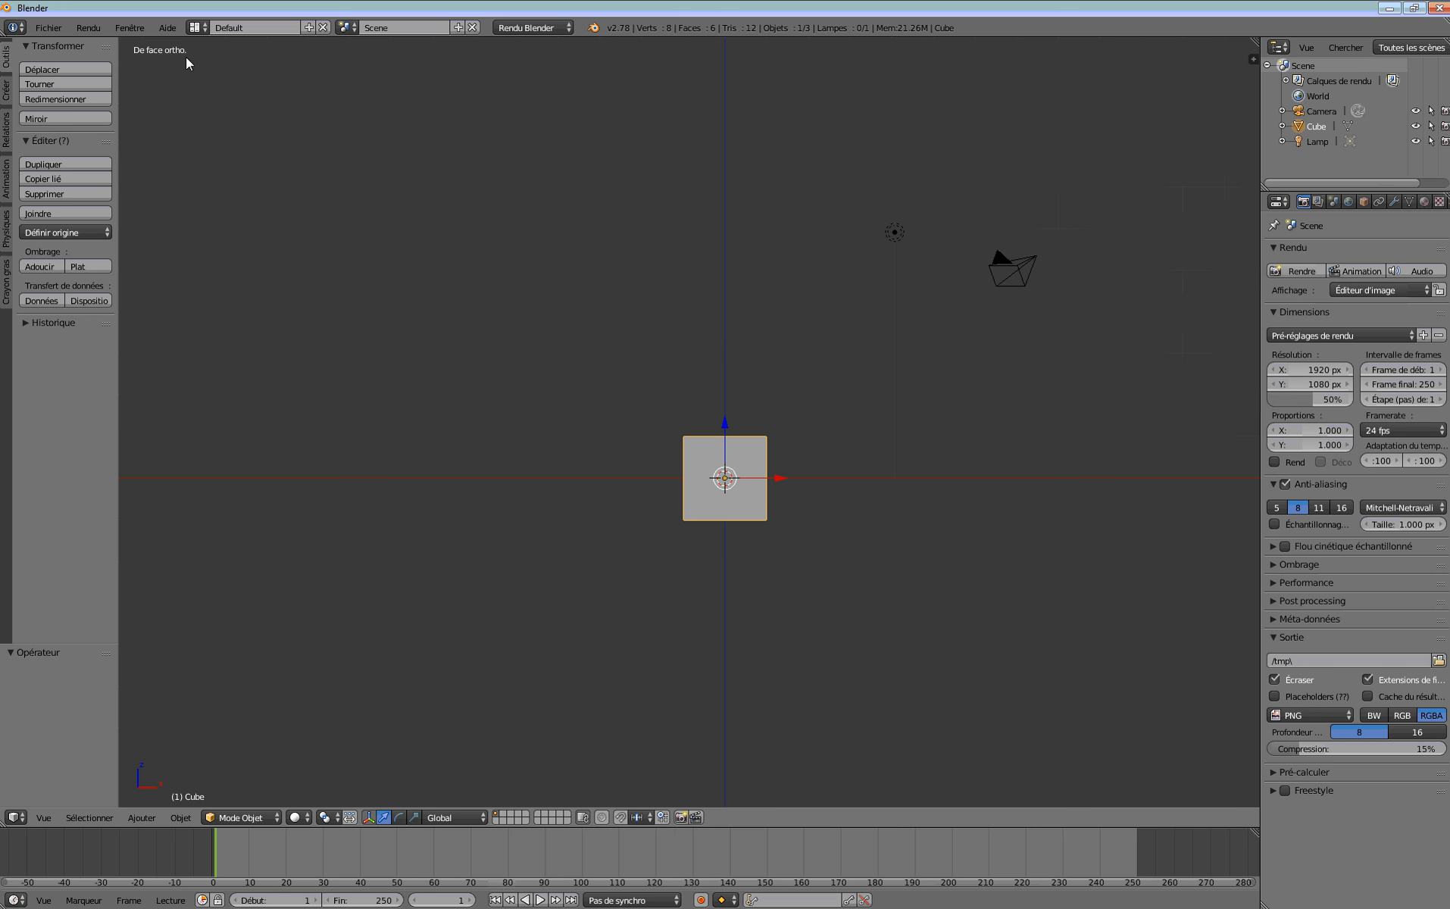
key("ctrl+KP_1")
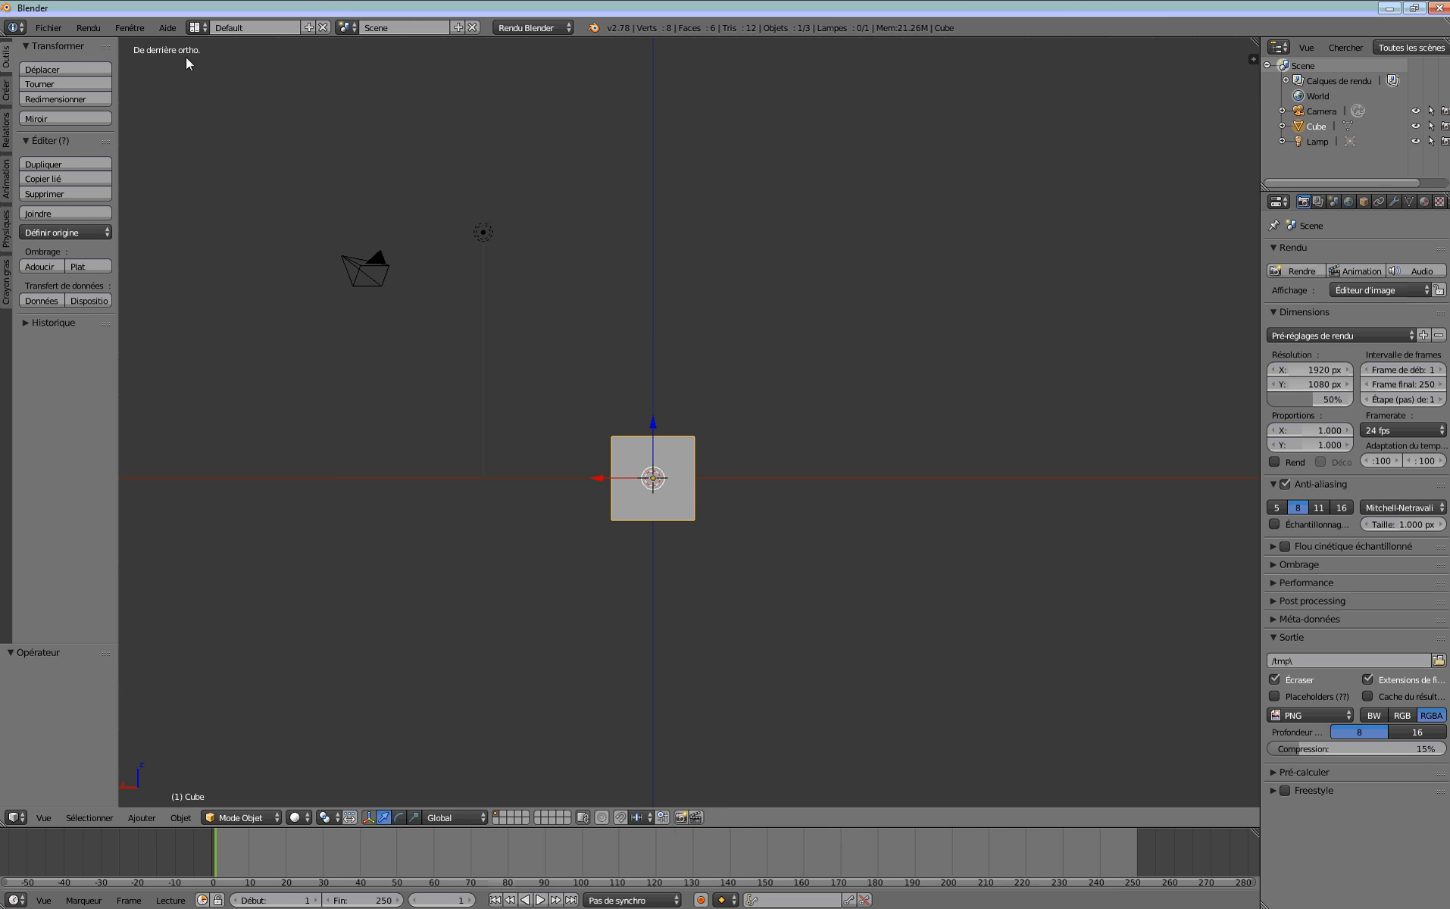
key("KP_1")
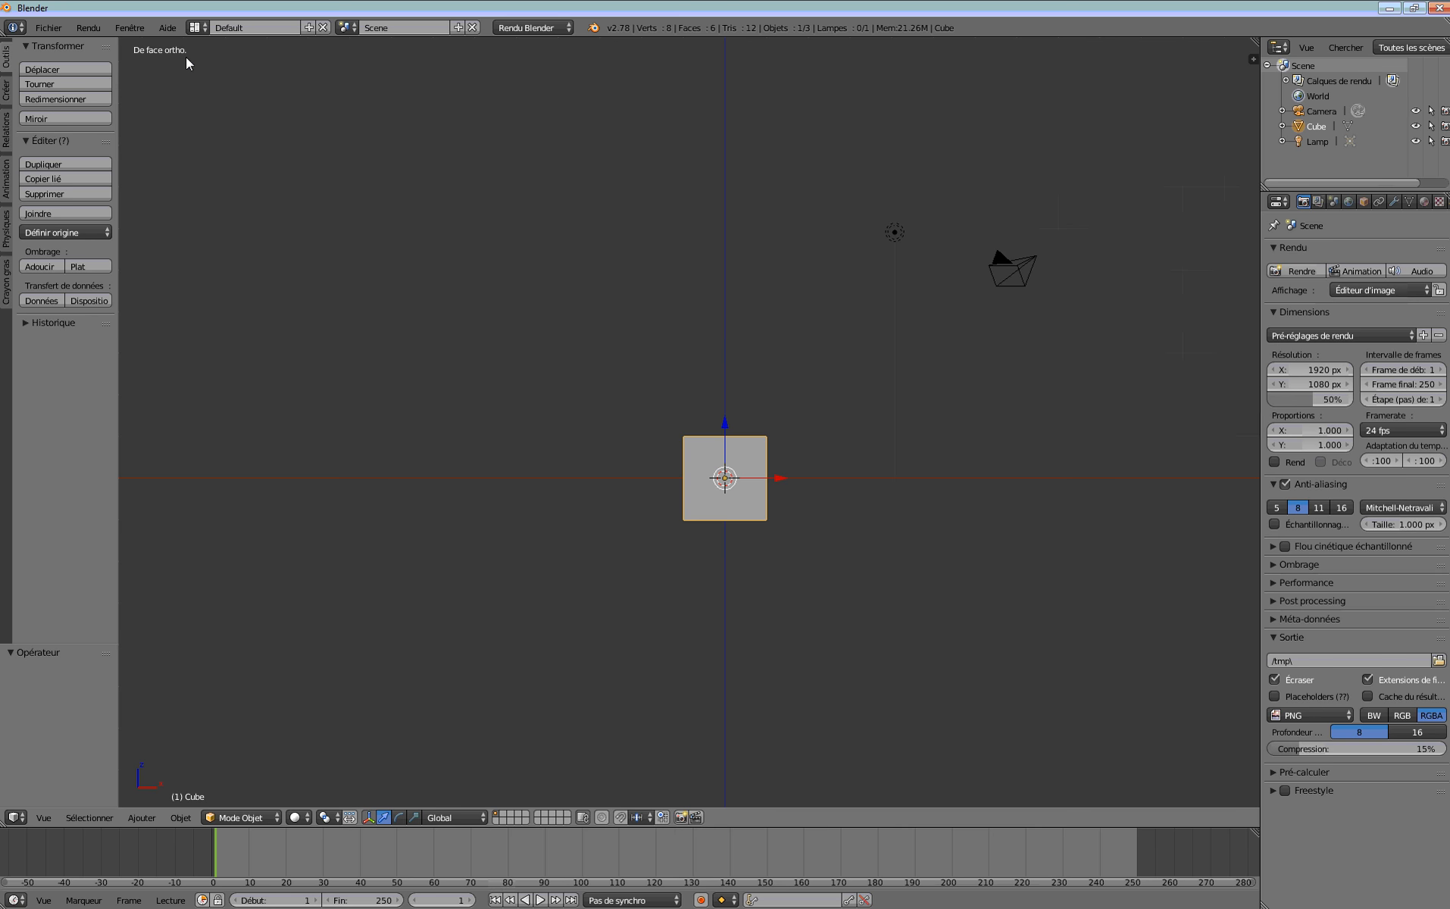
key("KP_3")
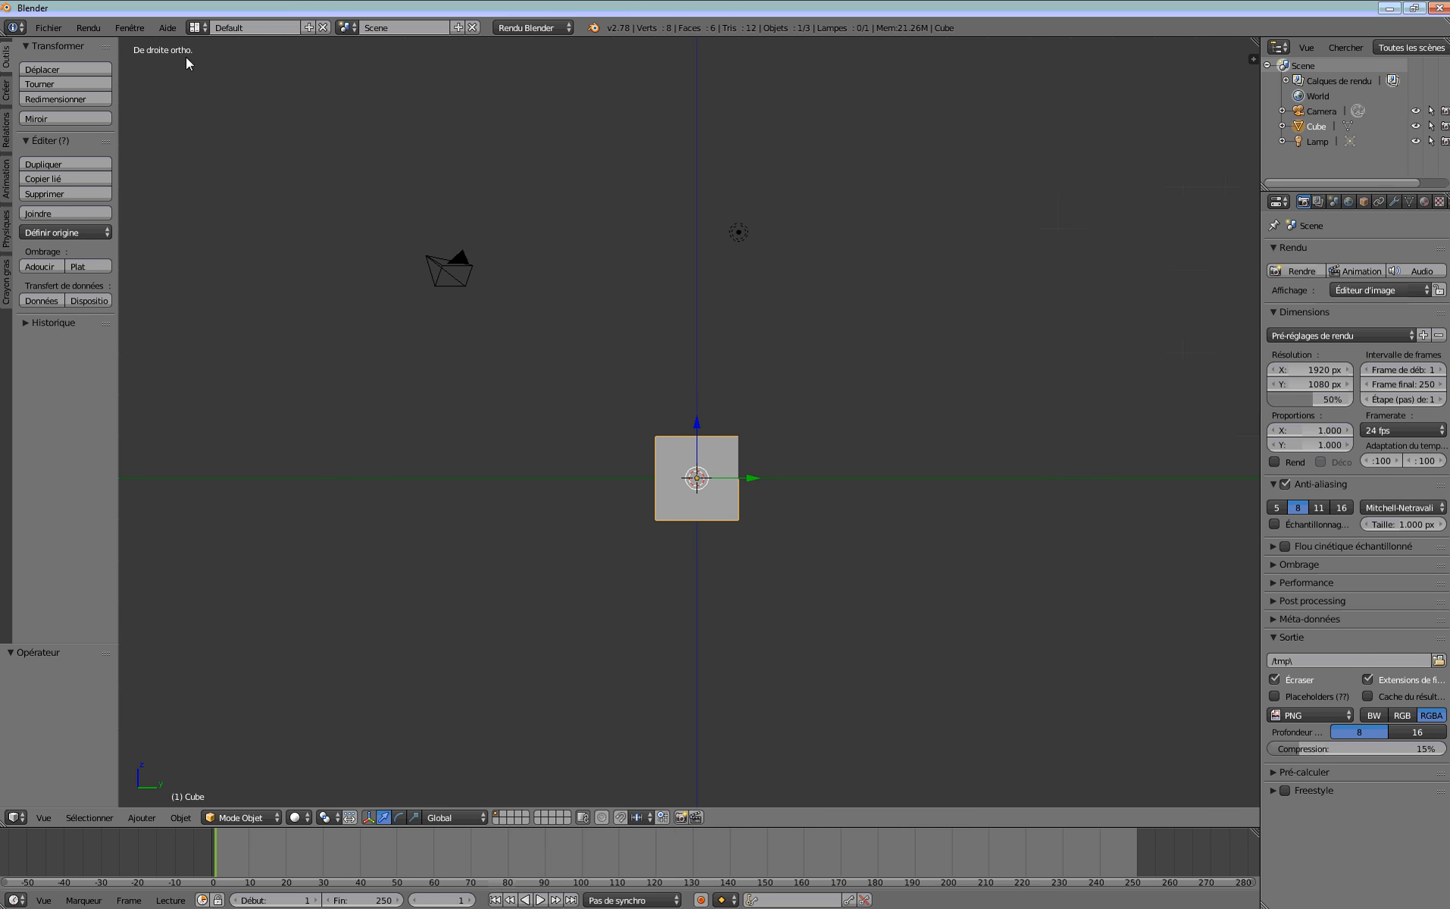
key("ctrl+KP_3")
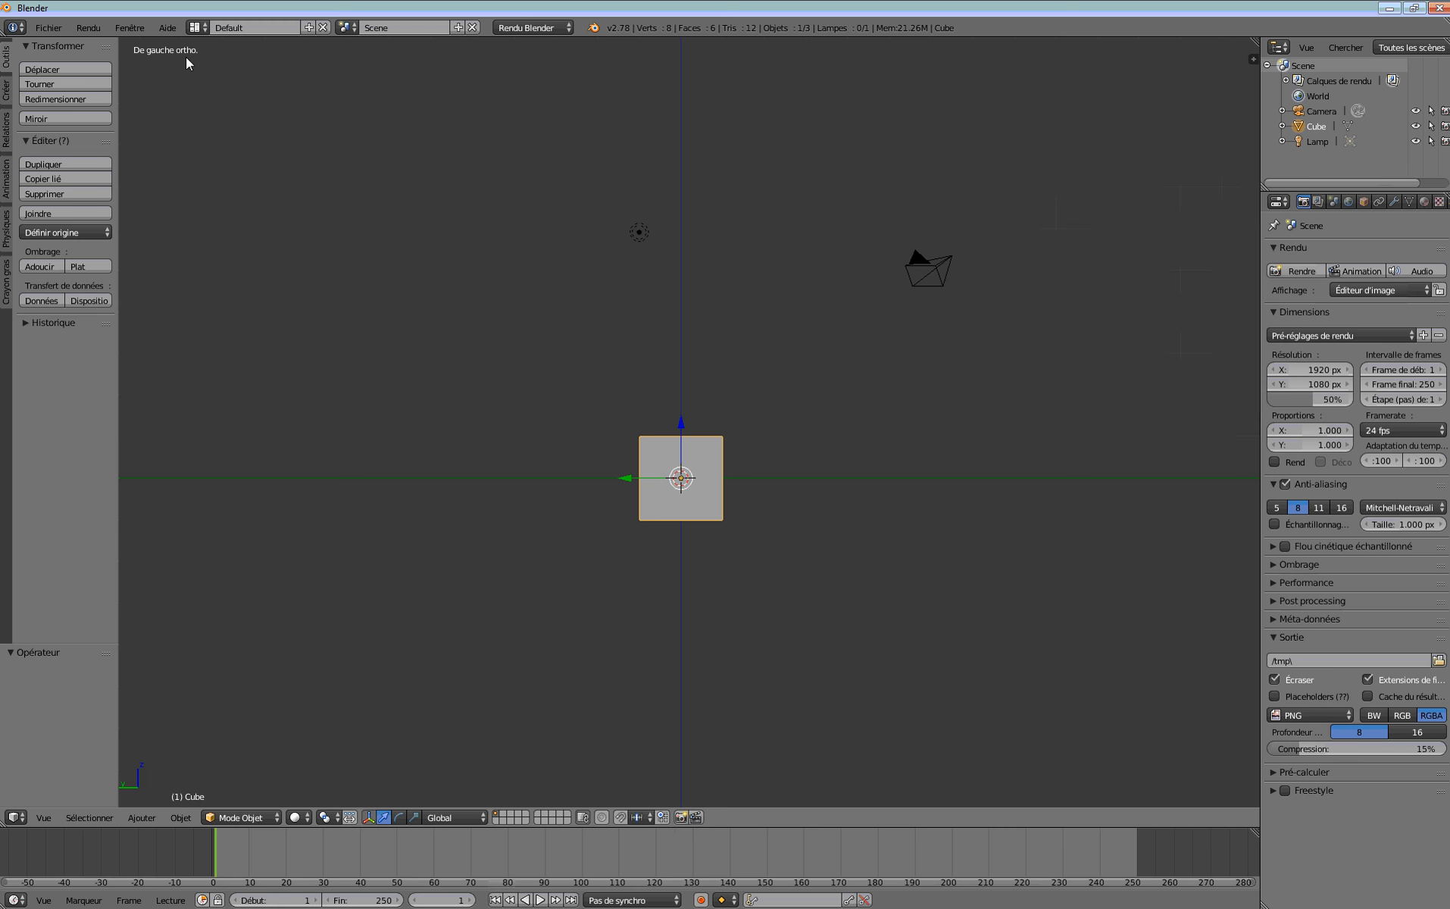
key("KP_7")
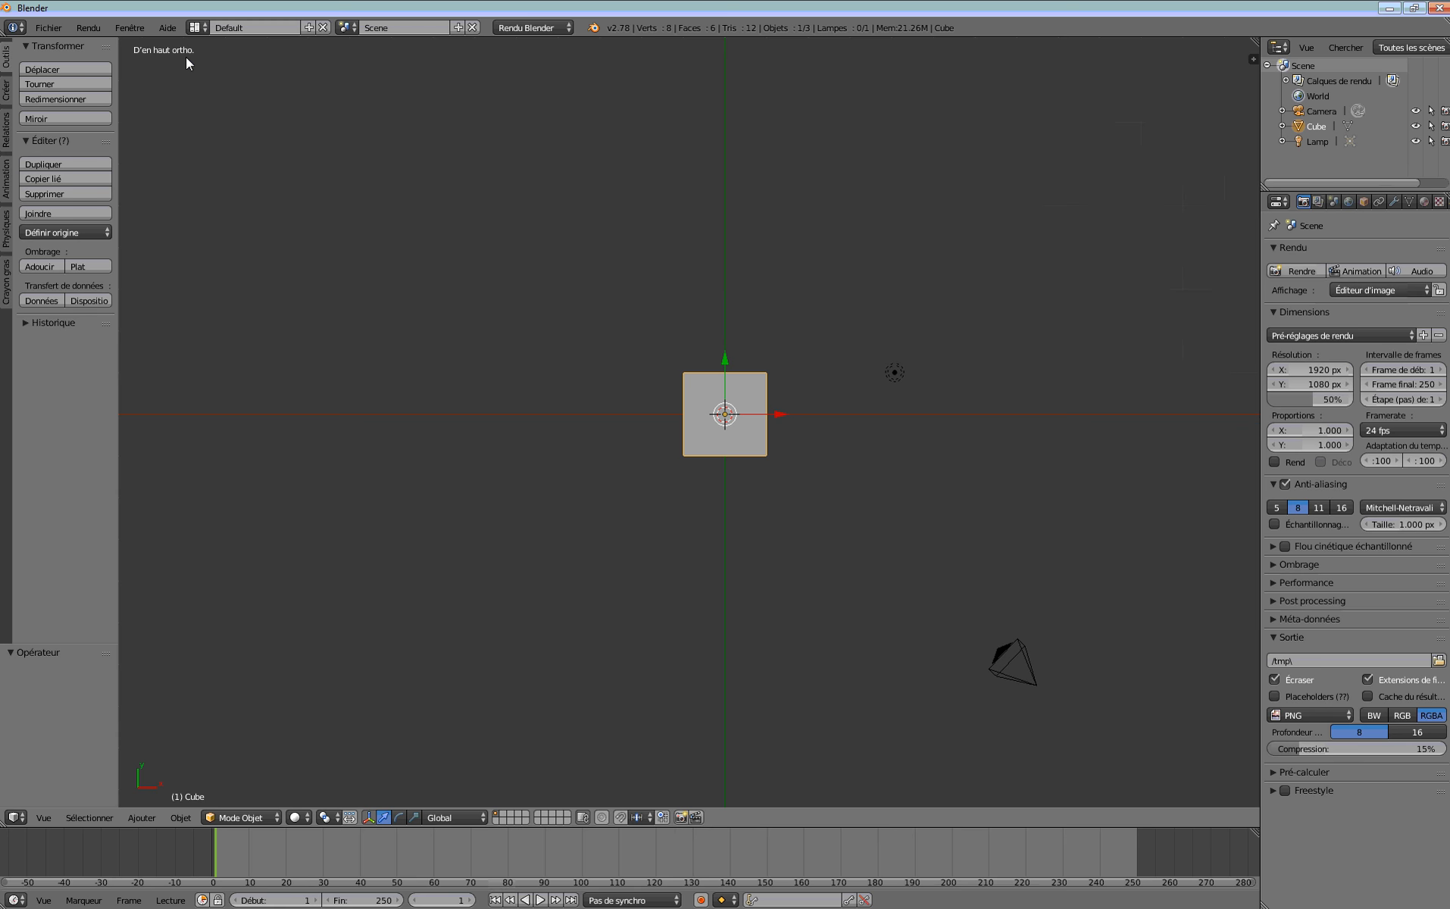
key("ctrl+KP_7")
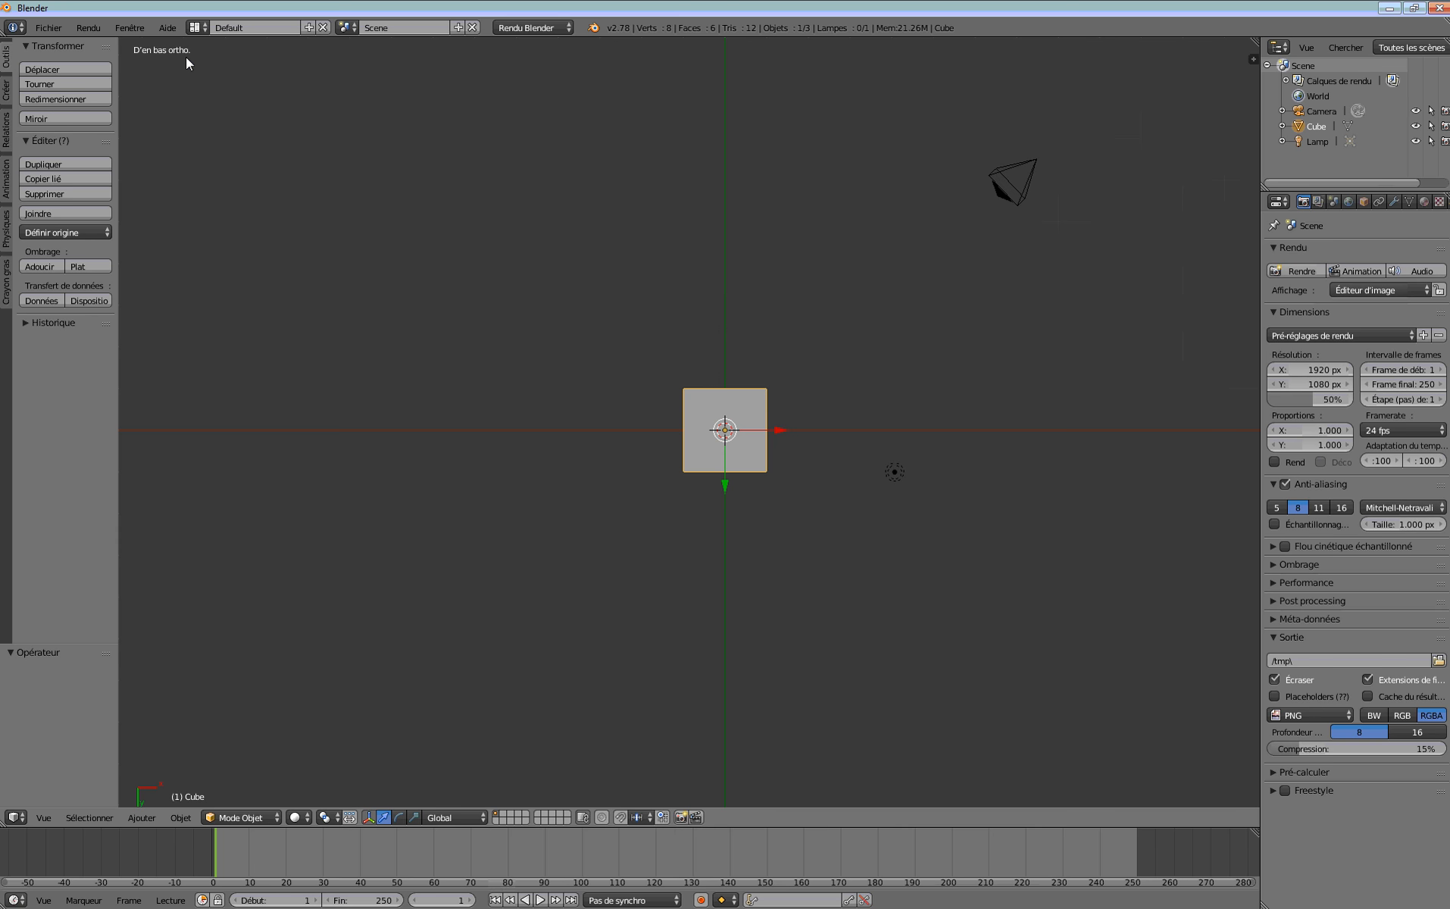
Look at the scene through the camera and return to the orthographic top view.
key("KP_7")
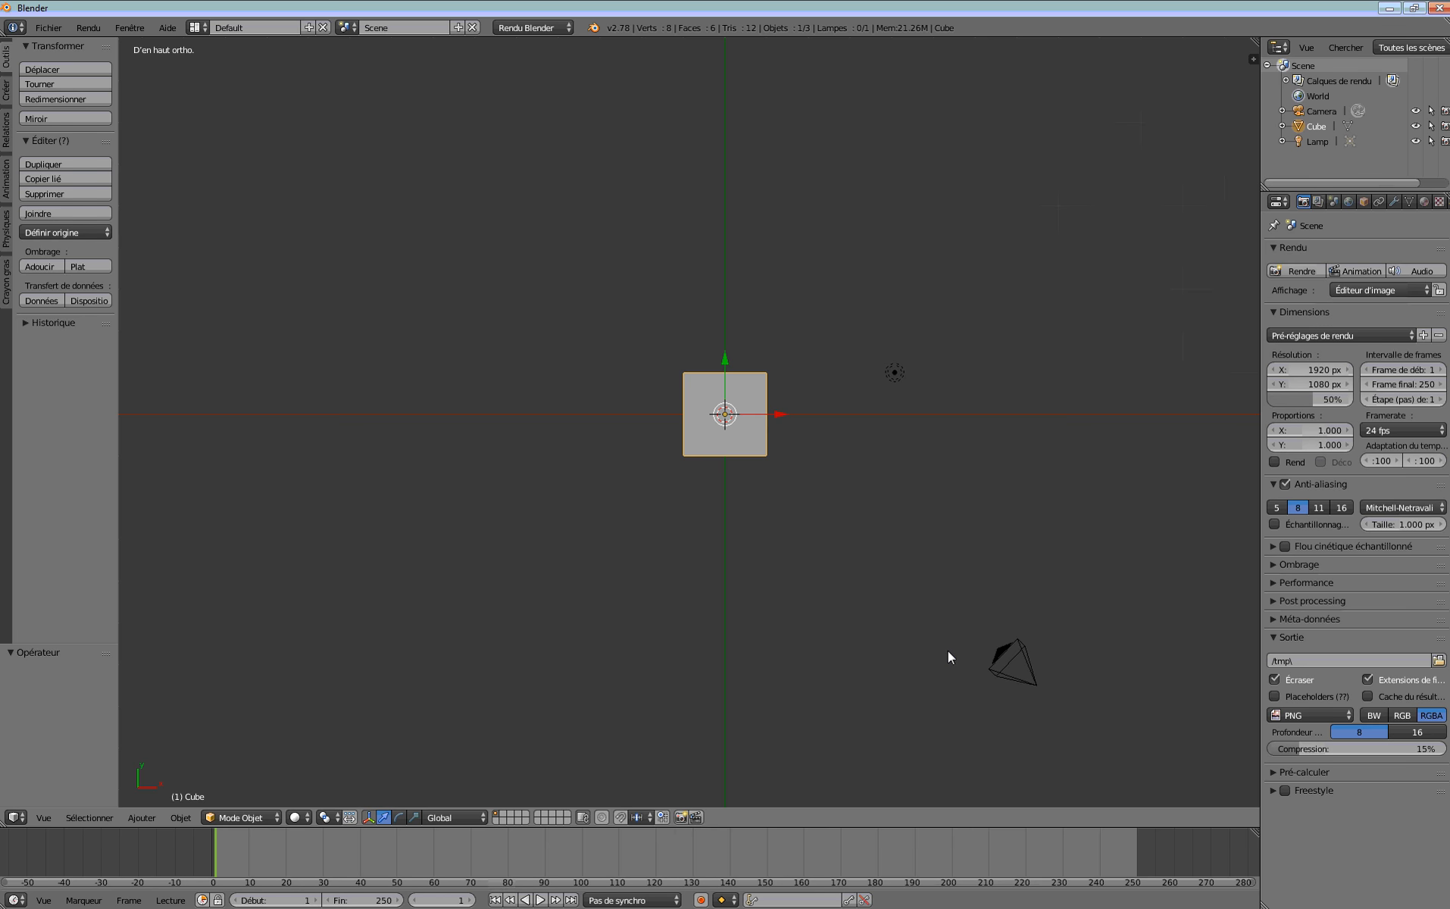
key("KP_0")
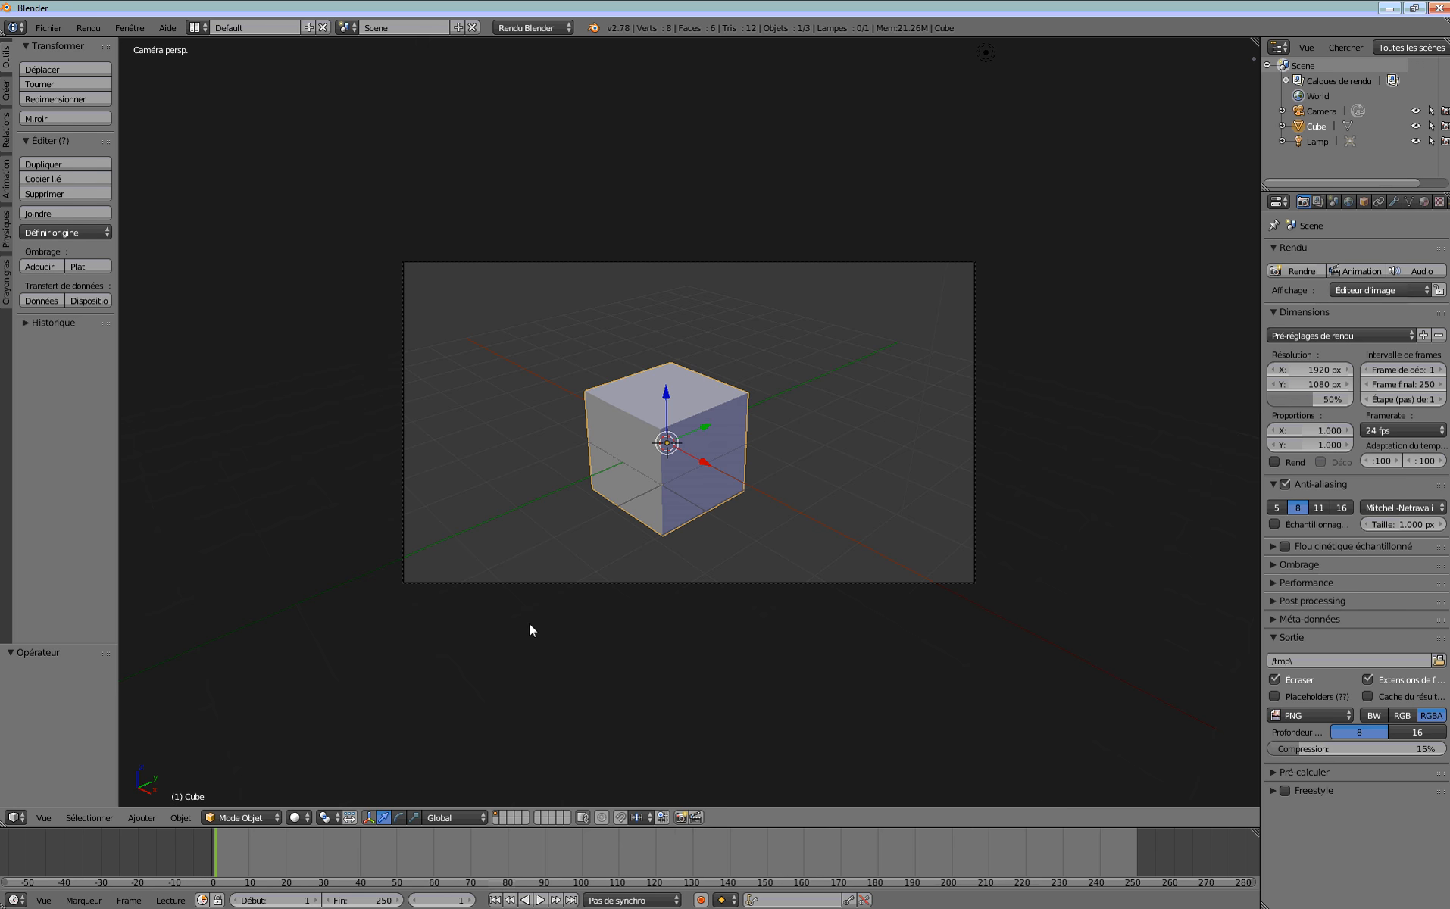
key("KP_7")
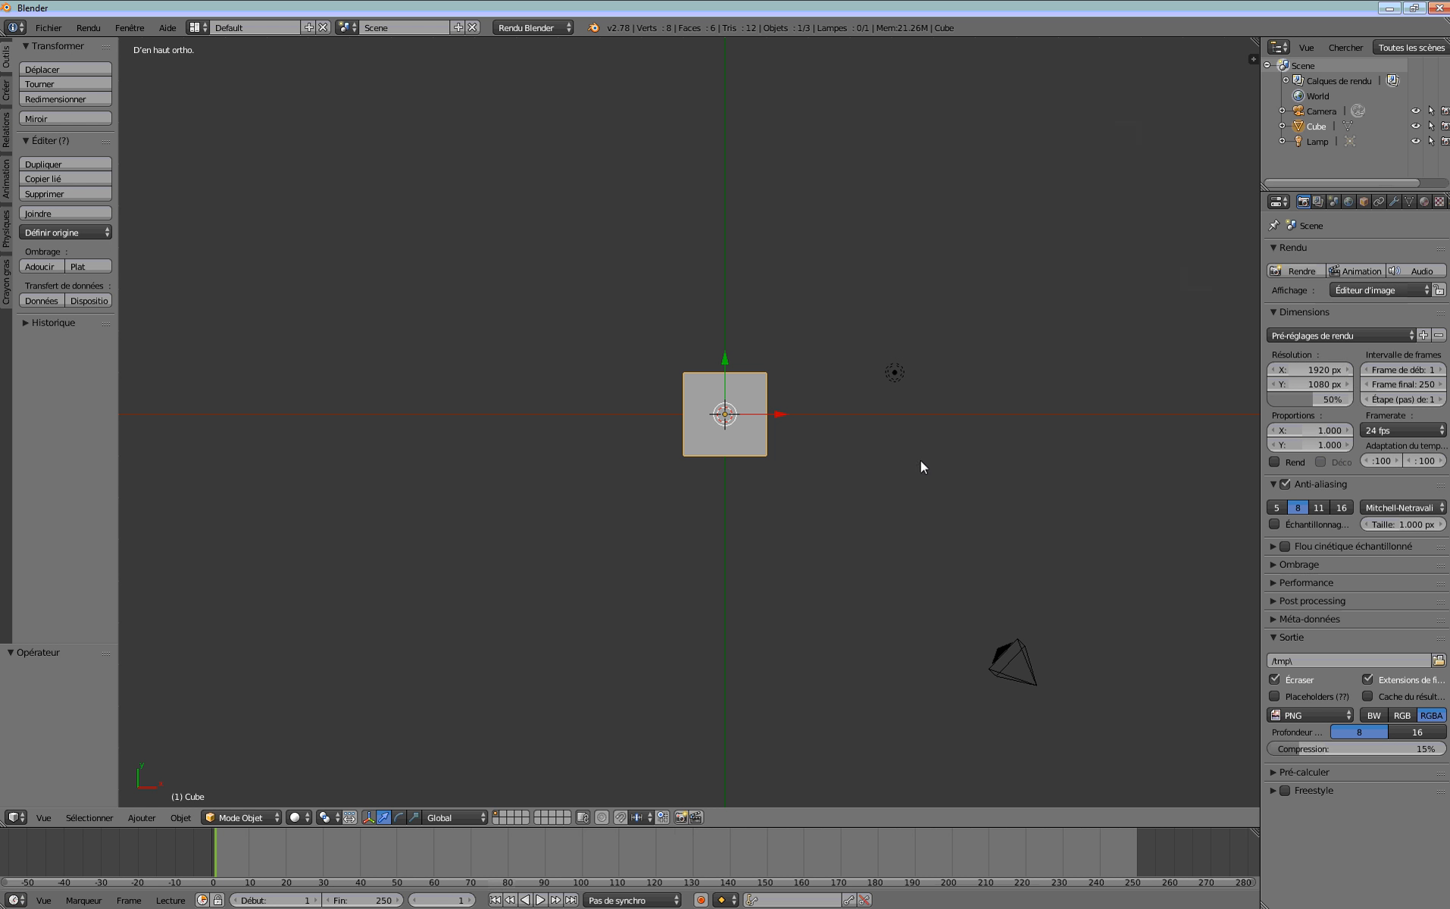
Show and widen the 3D view's properties region, and enable background images (Images de fond) with their settings expanded.
key("n")
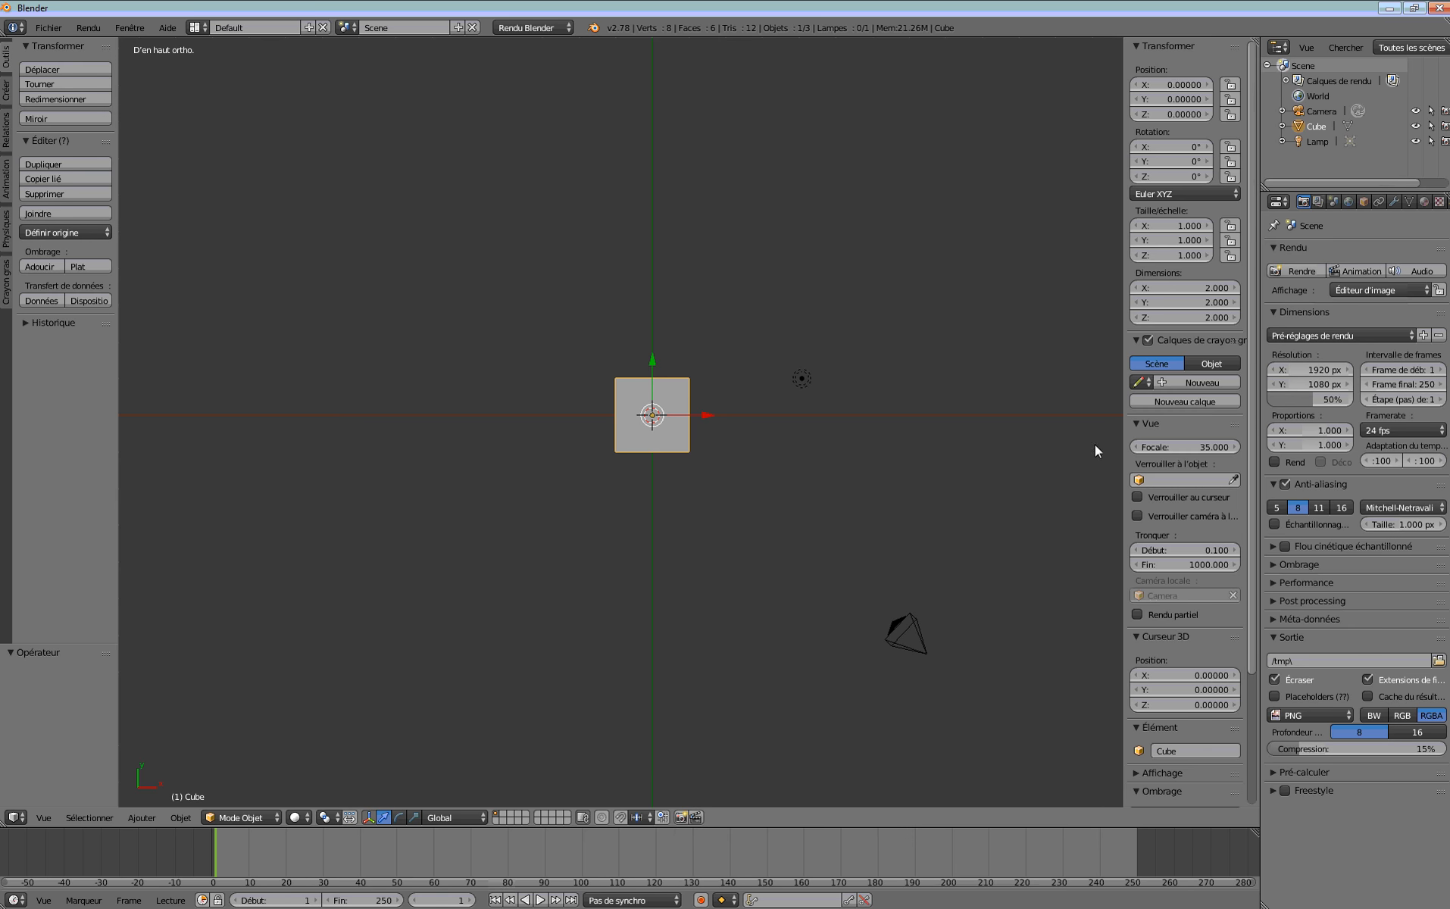
left_click_drag(1123, 430, 1028, 429)
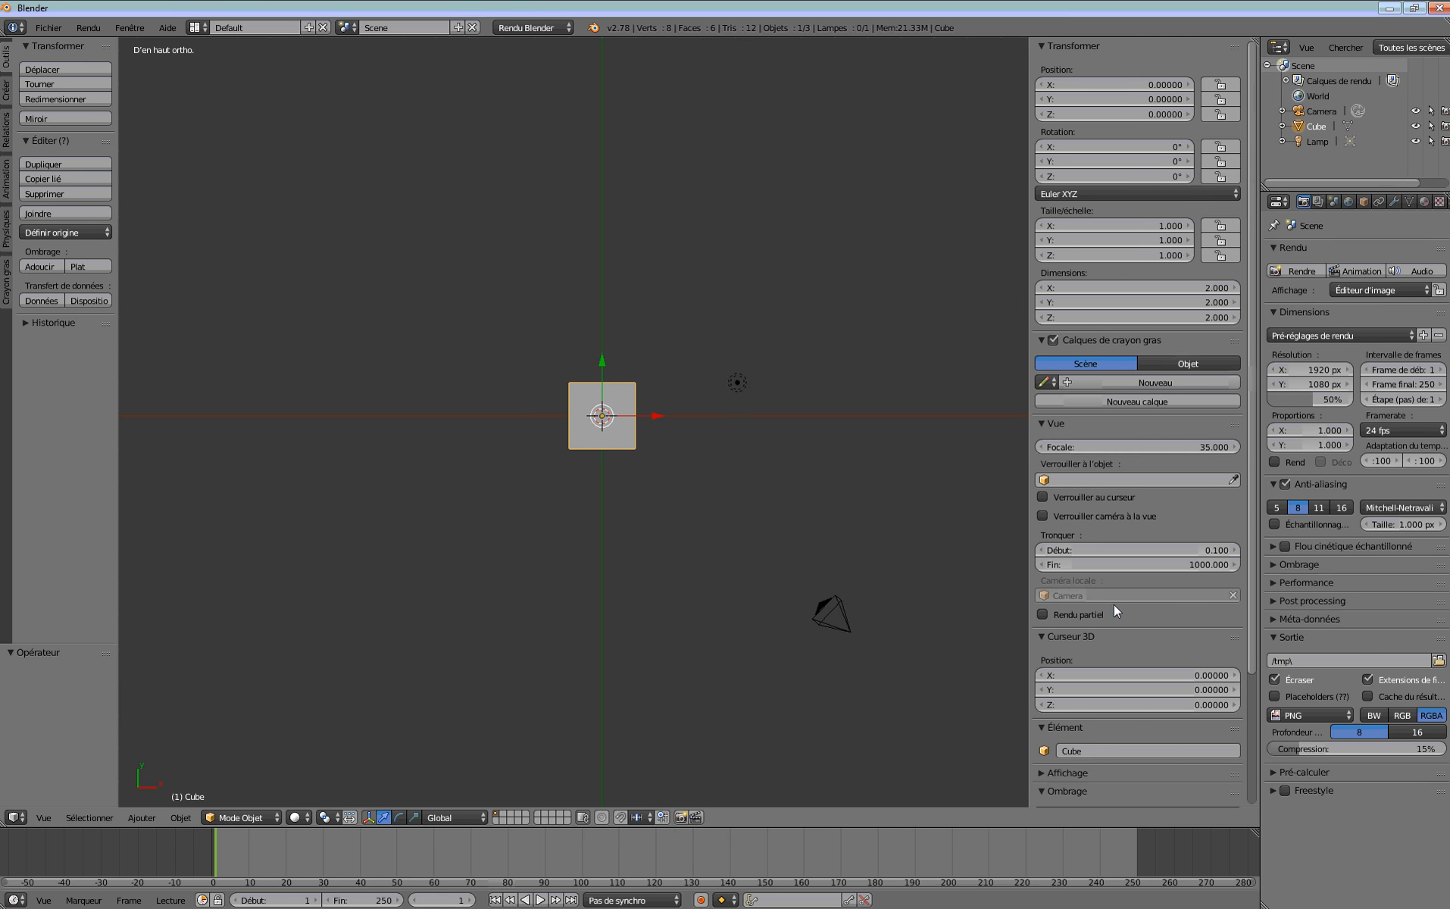
scroll(1114, 613, "down", 5)
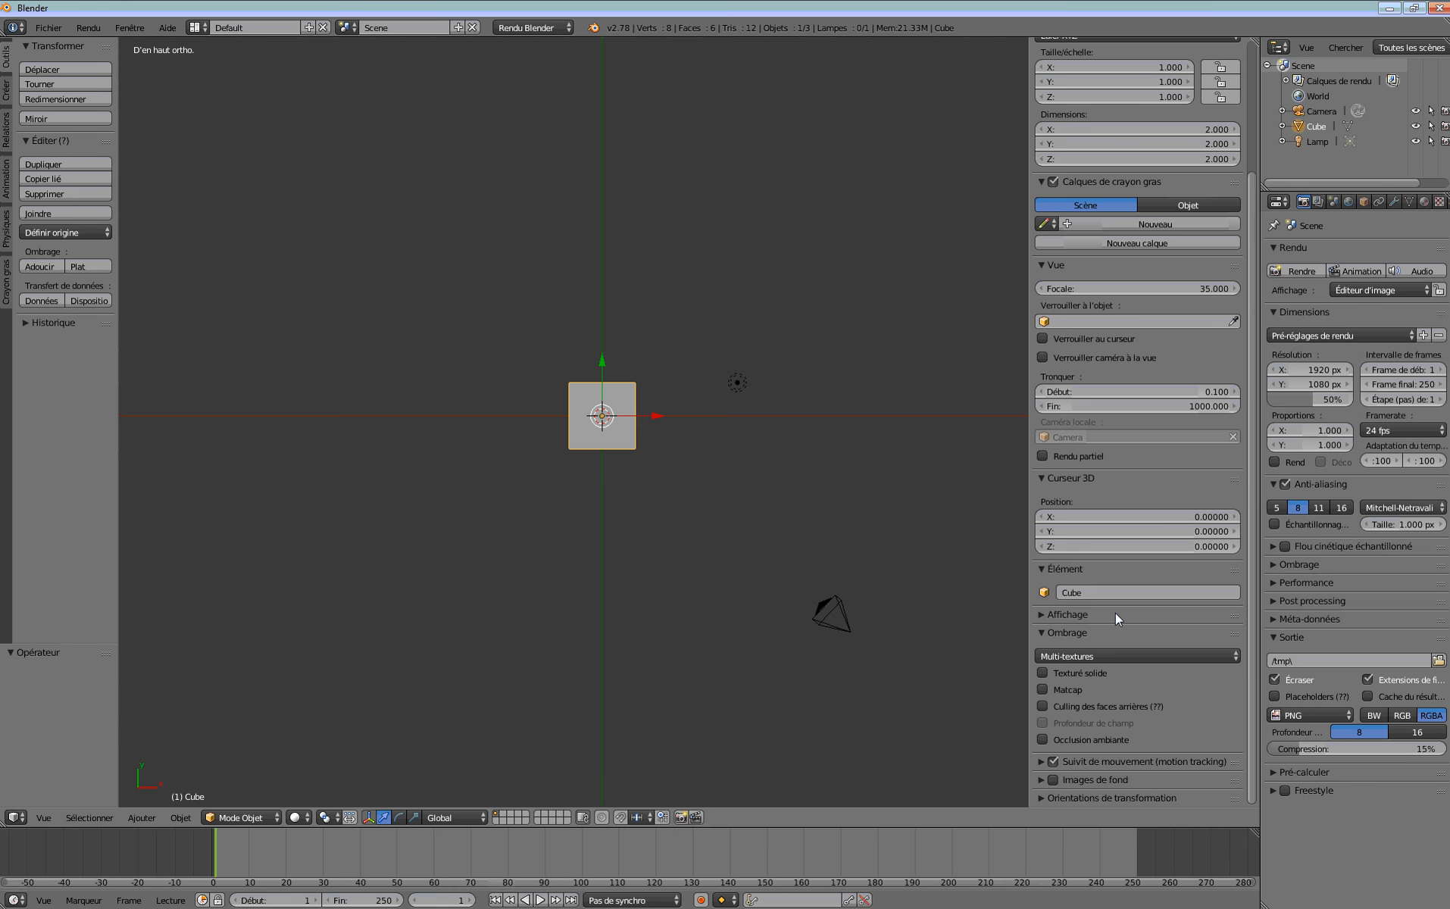
left_click(1053, 779)
left_click(1042, 780)
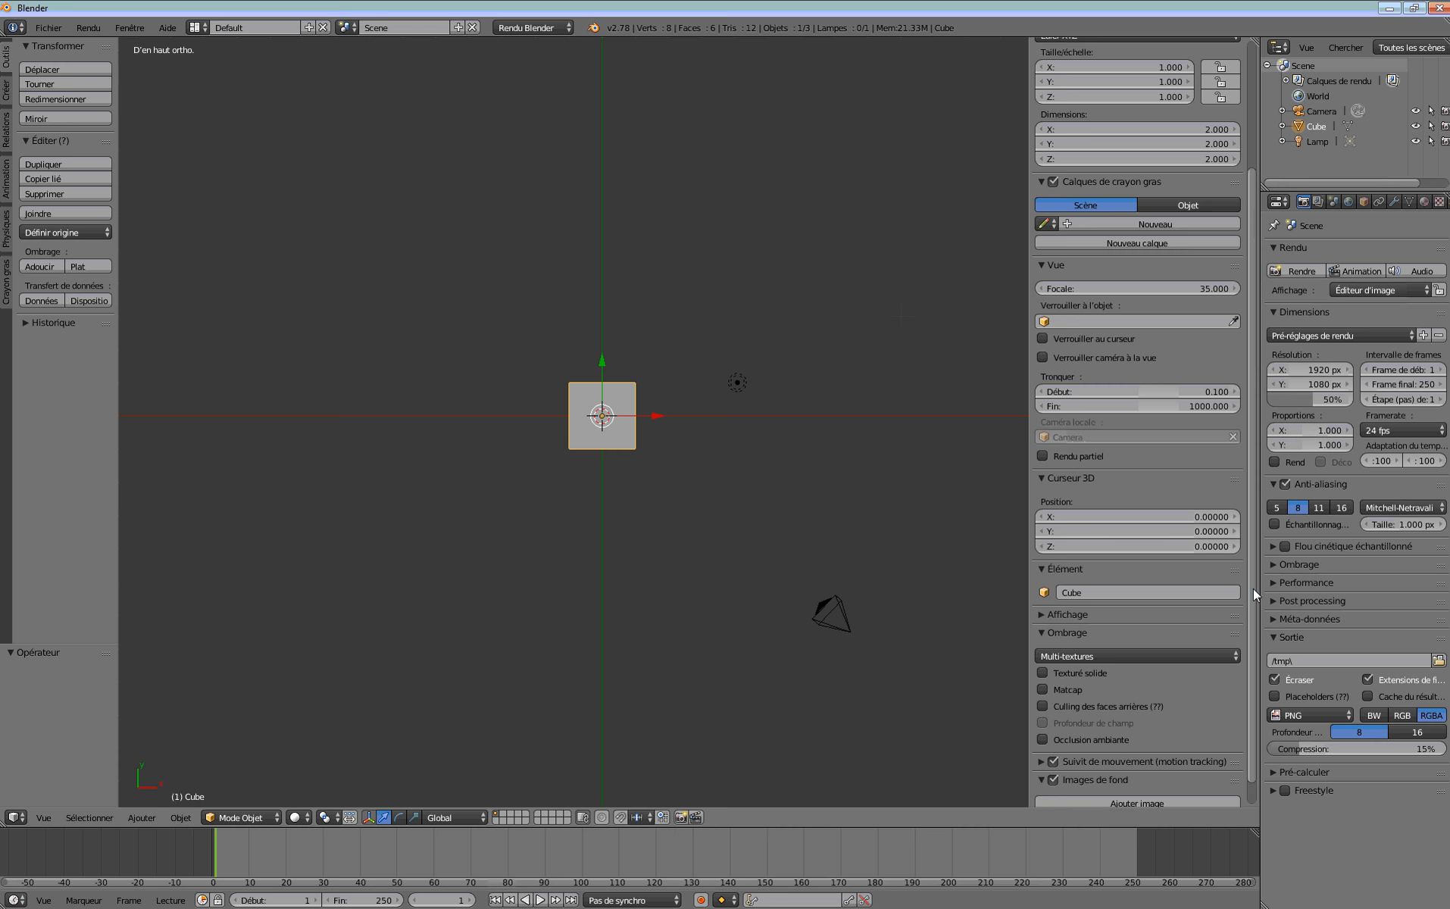
Add a background image entry and start opening an image file for it.
scroll(1252, 589, "down", 1)
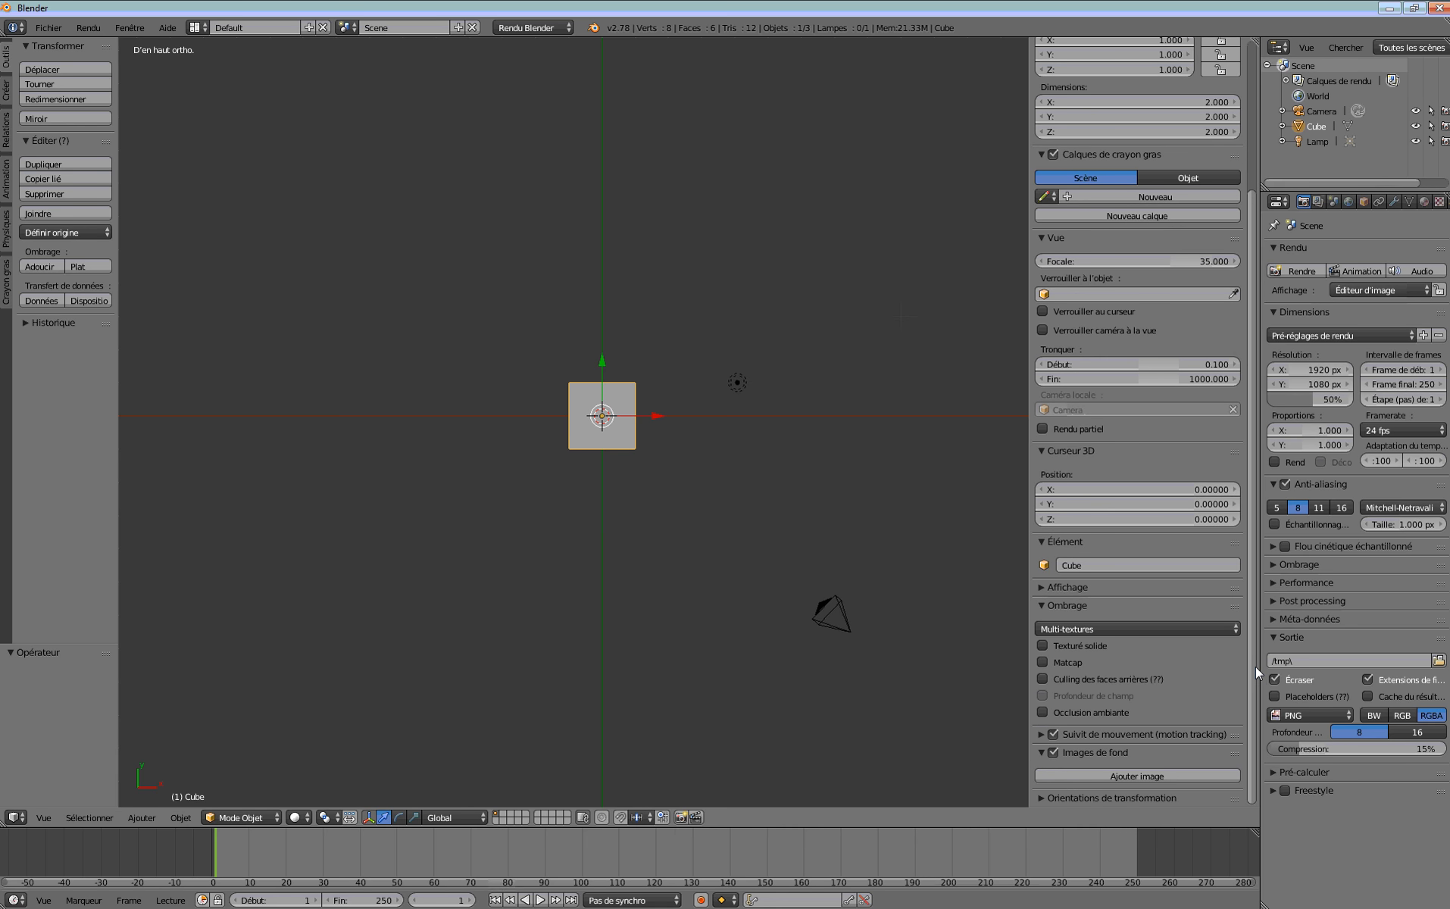
left_click(1139, 774)
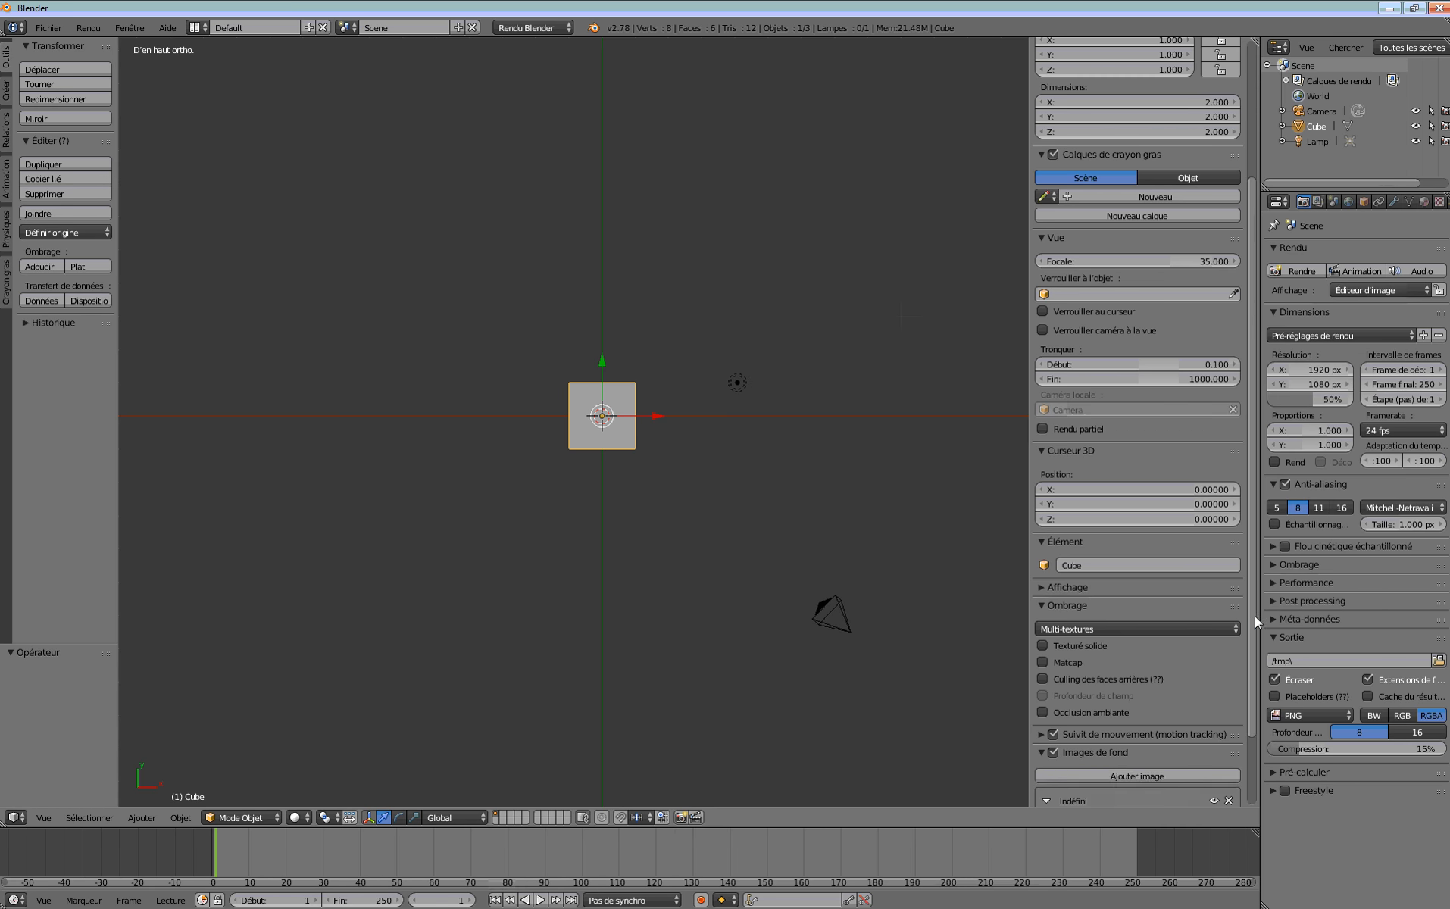
scroll(1254, 619, "down", 3)
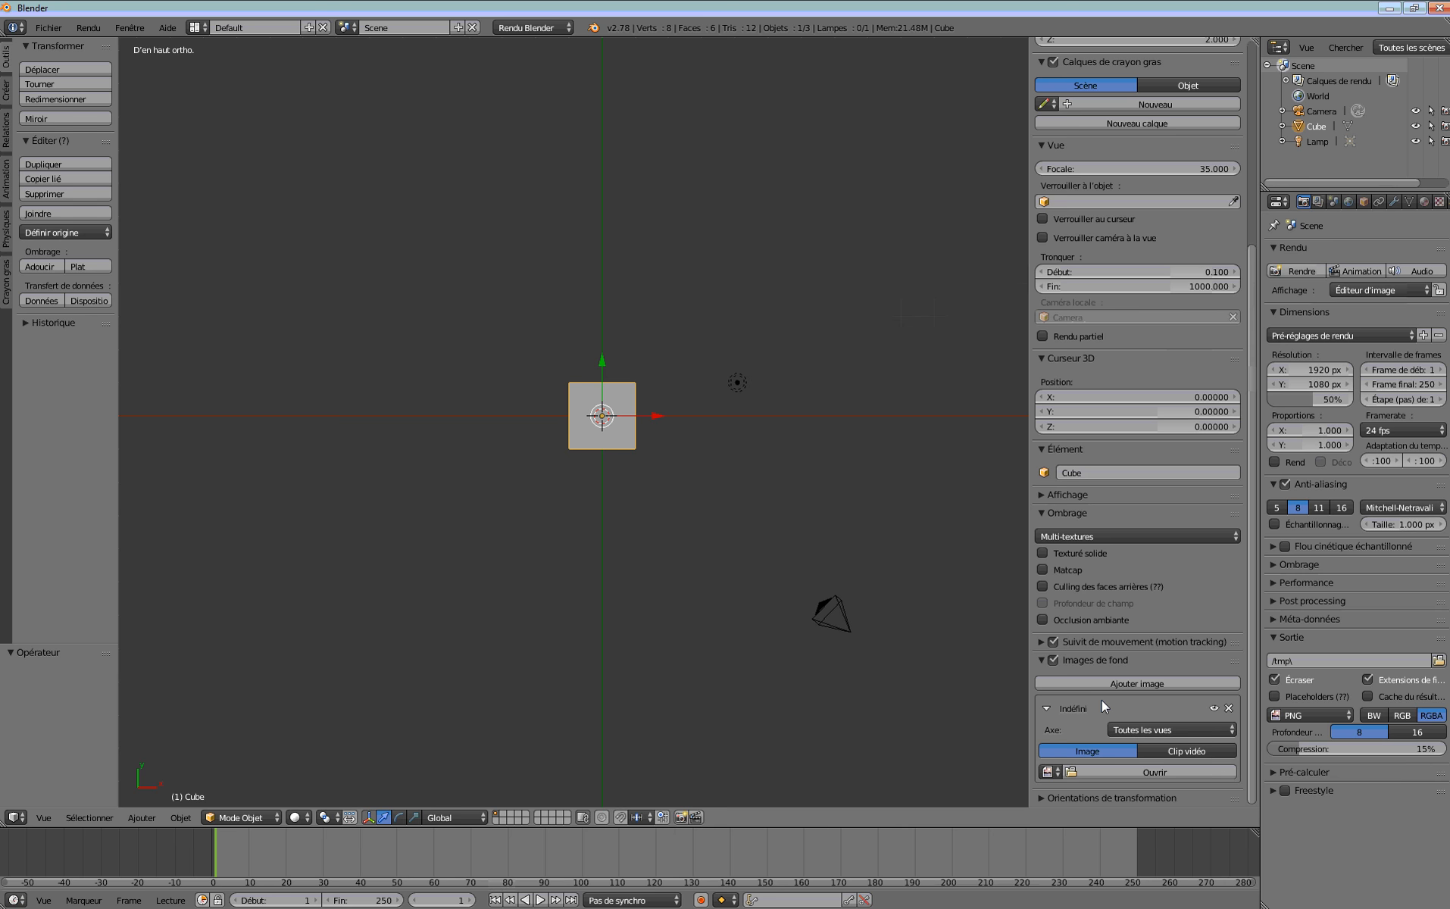
left_click(1070, 770)
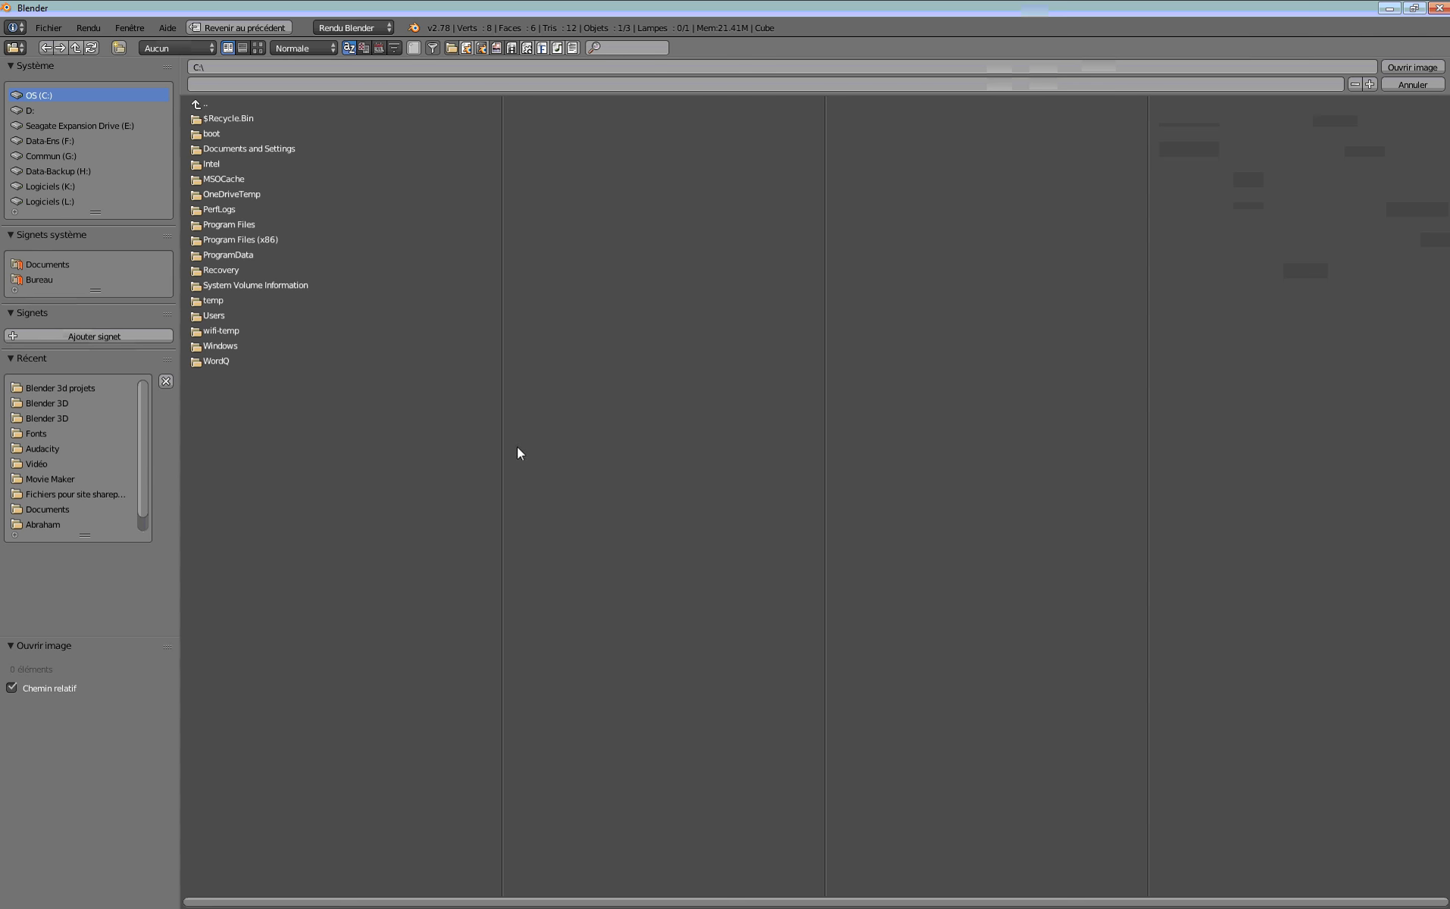
Display the files as thumbnails and load voiture 42.jpg from the OneDrive Blender 3D folder as the background image.
left_click(49, 385)
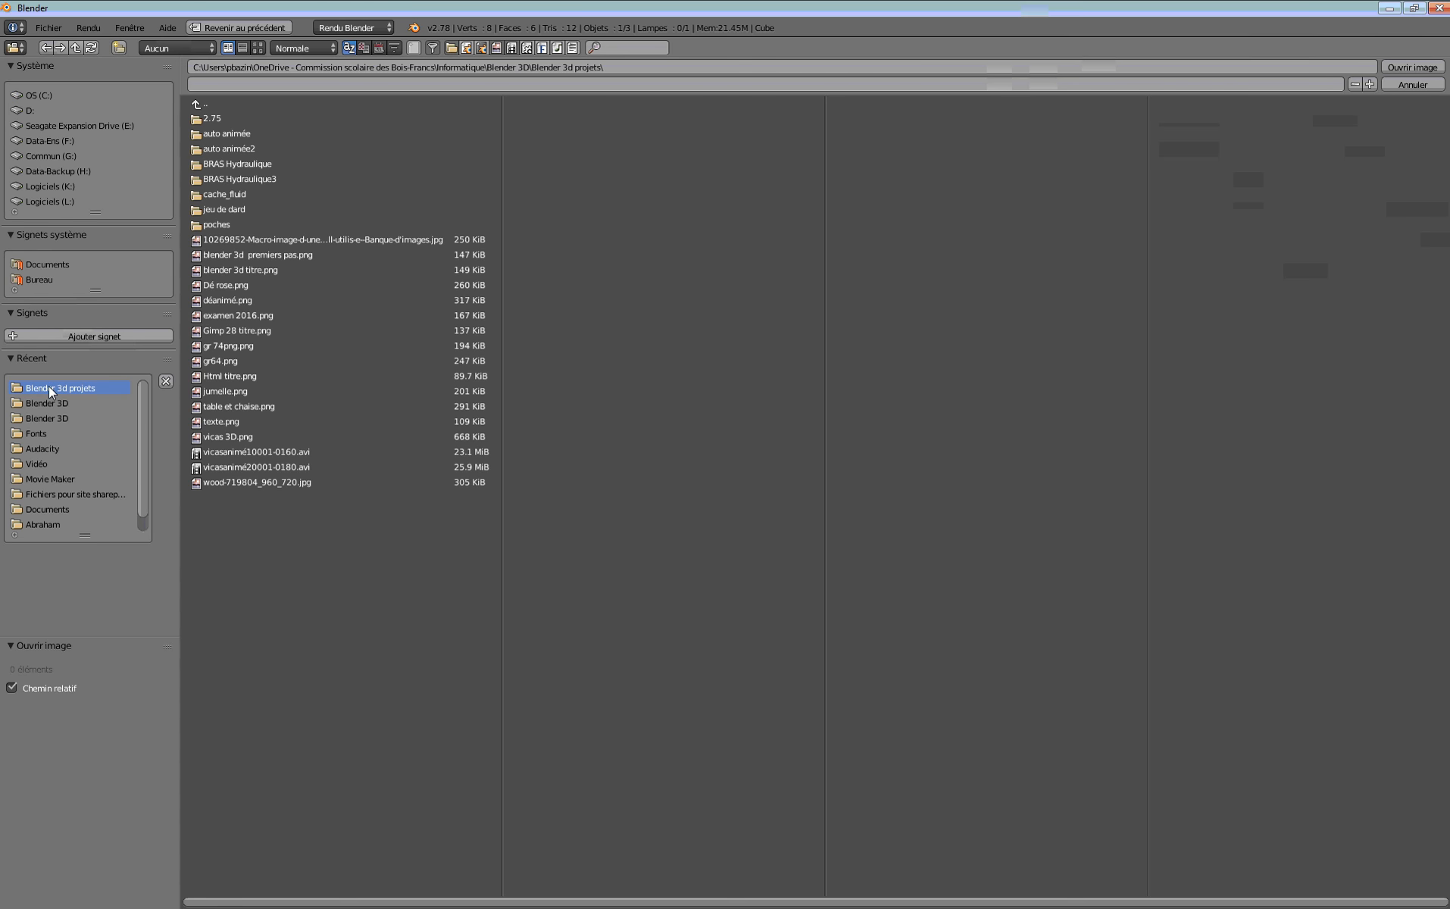
left_click(258, 48)
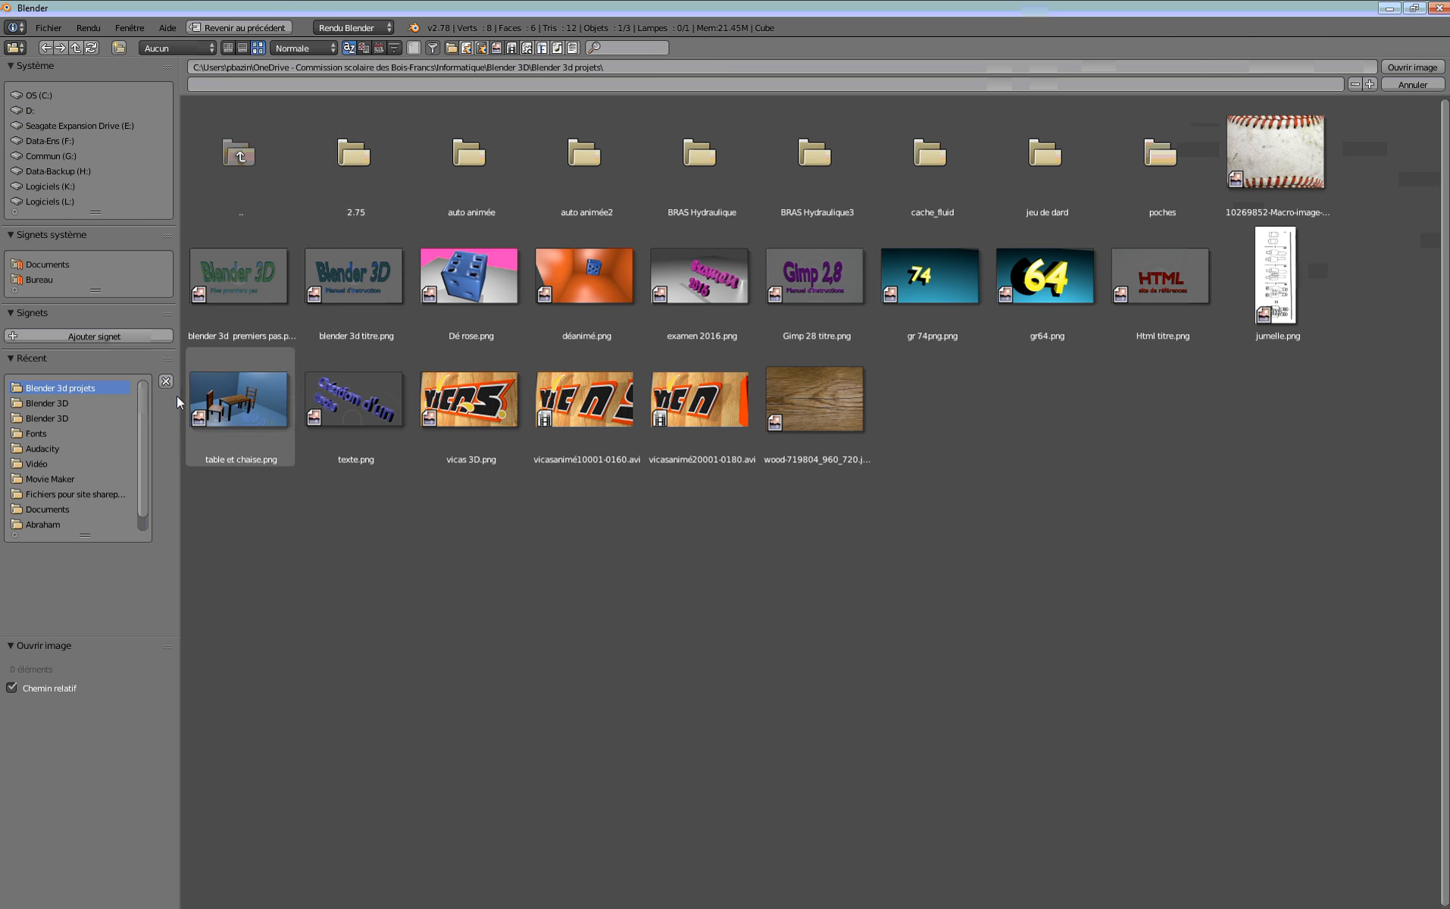
left_click(46, 404)
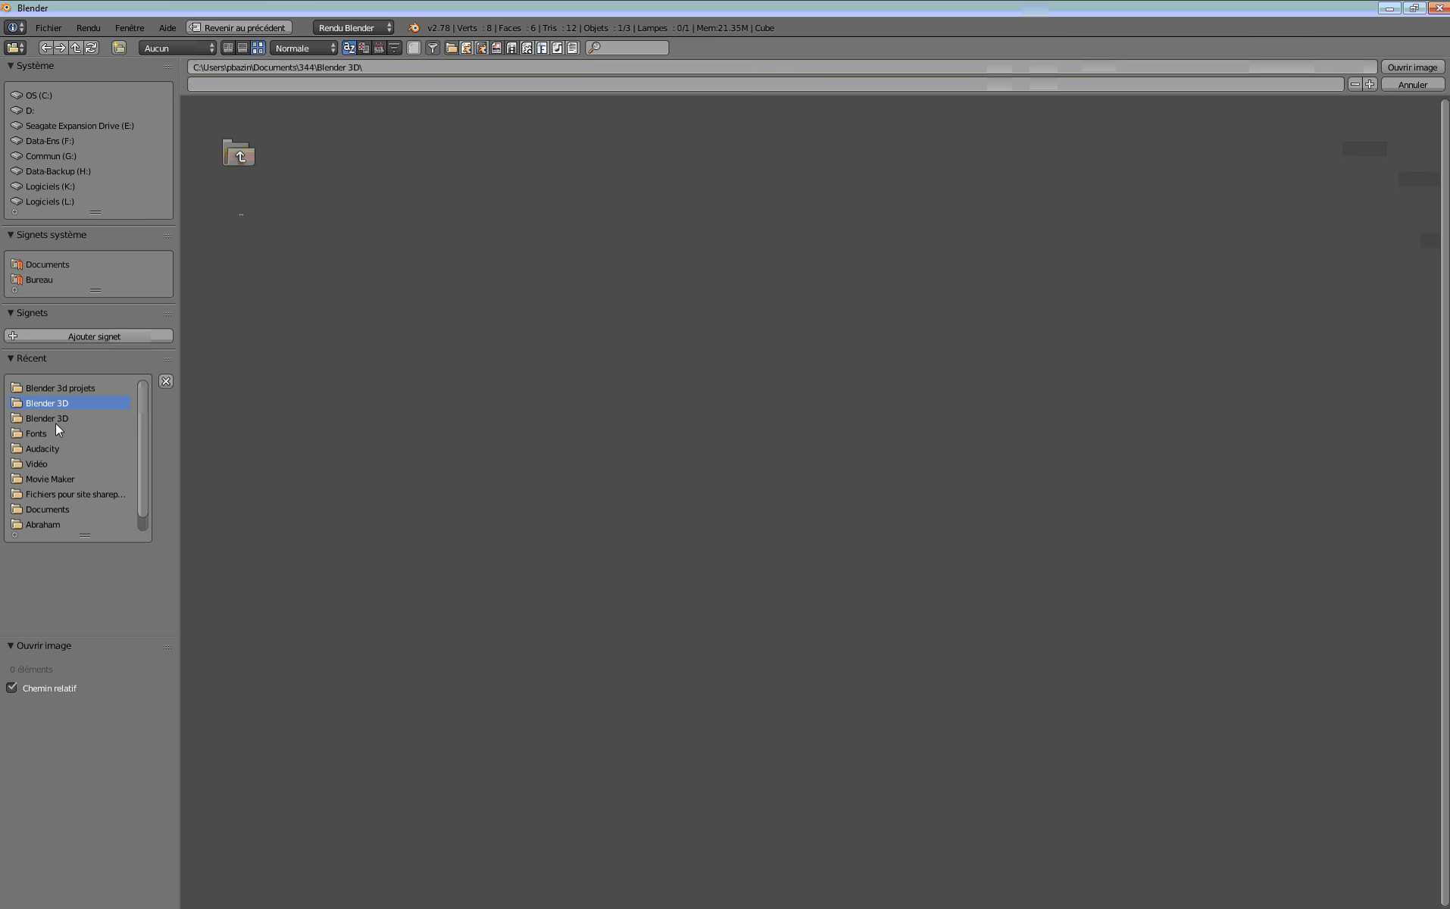
left_click(59, 419)
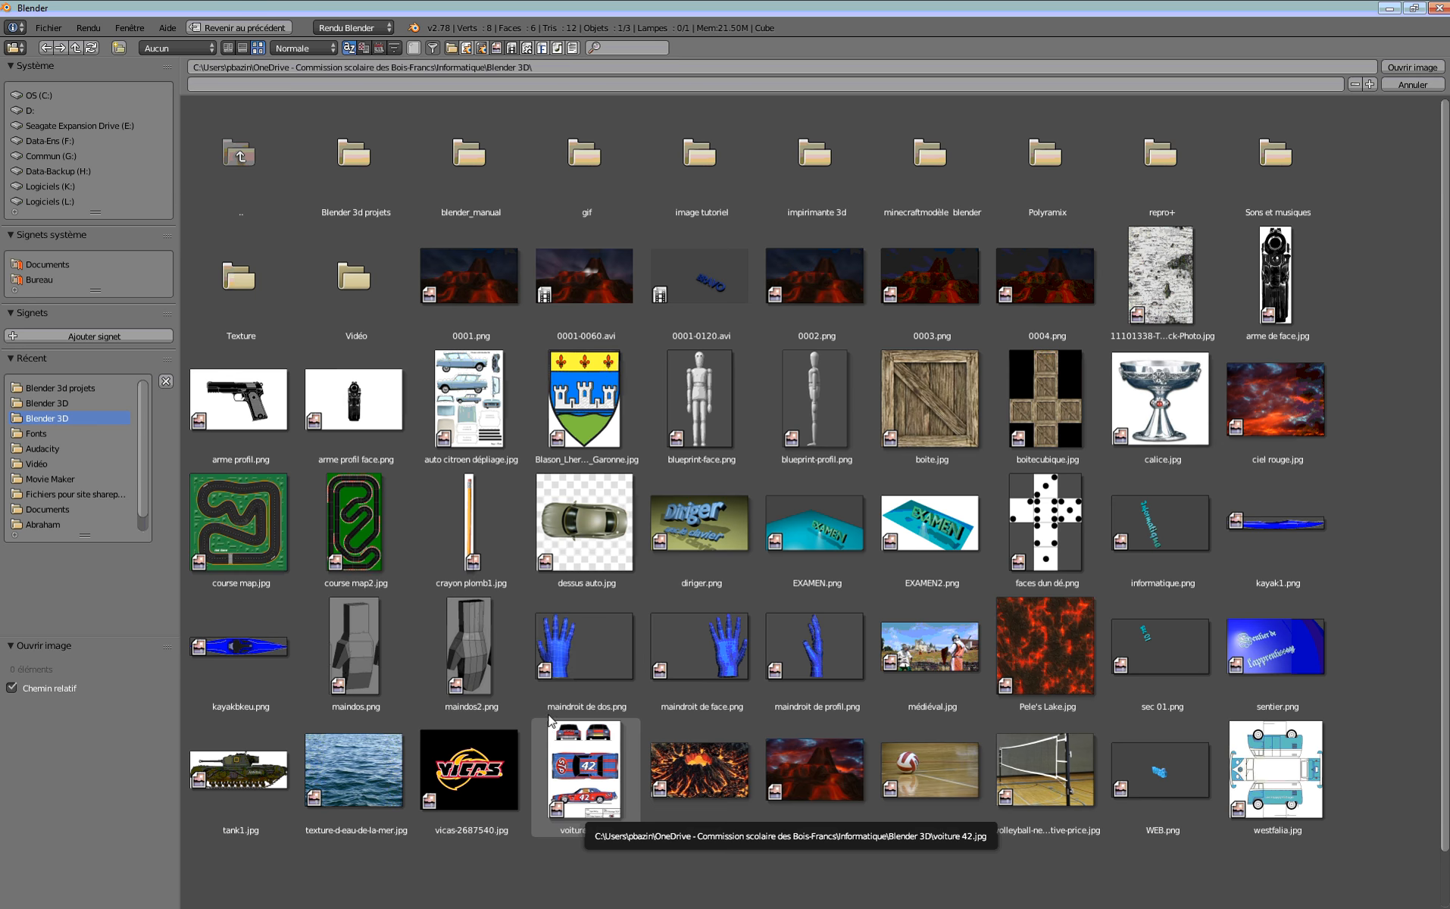
left_click(571, 782)
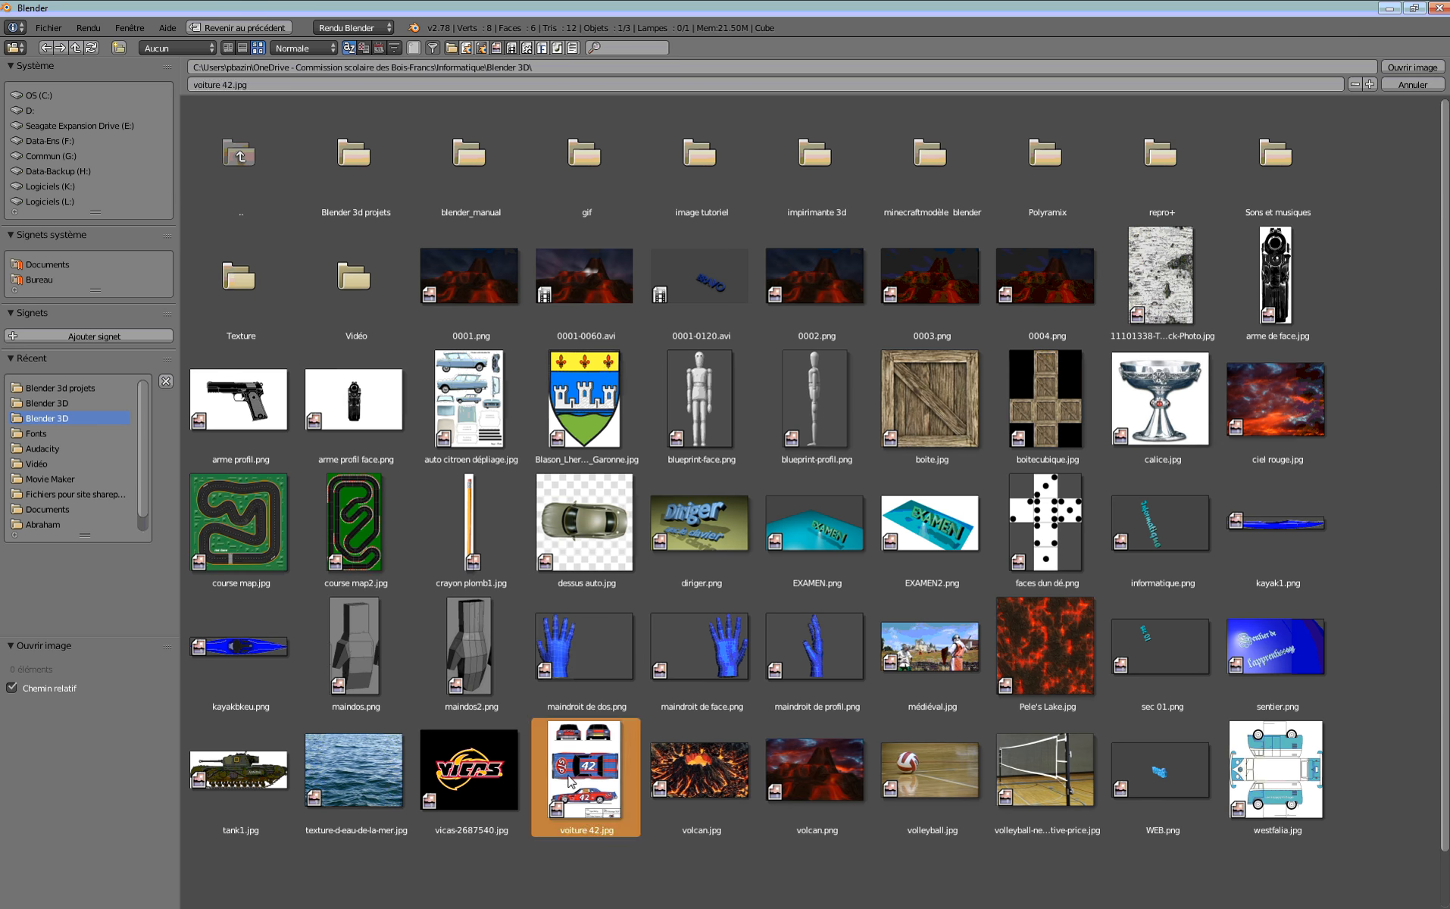
double_click(570, 781)
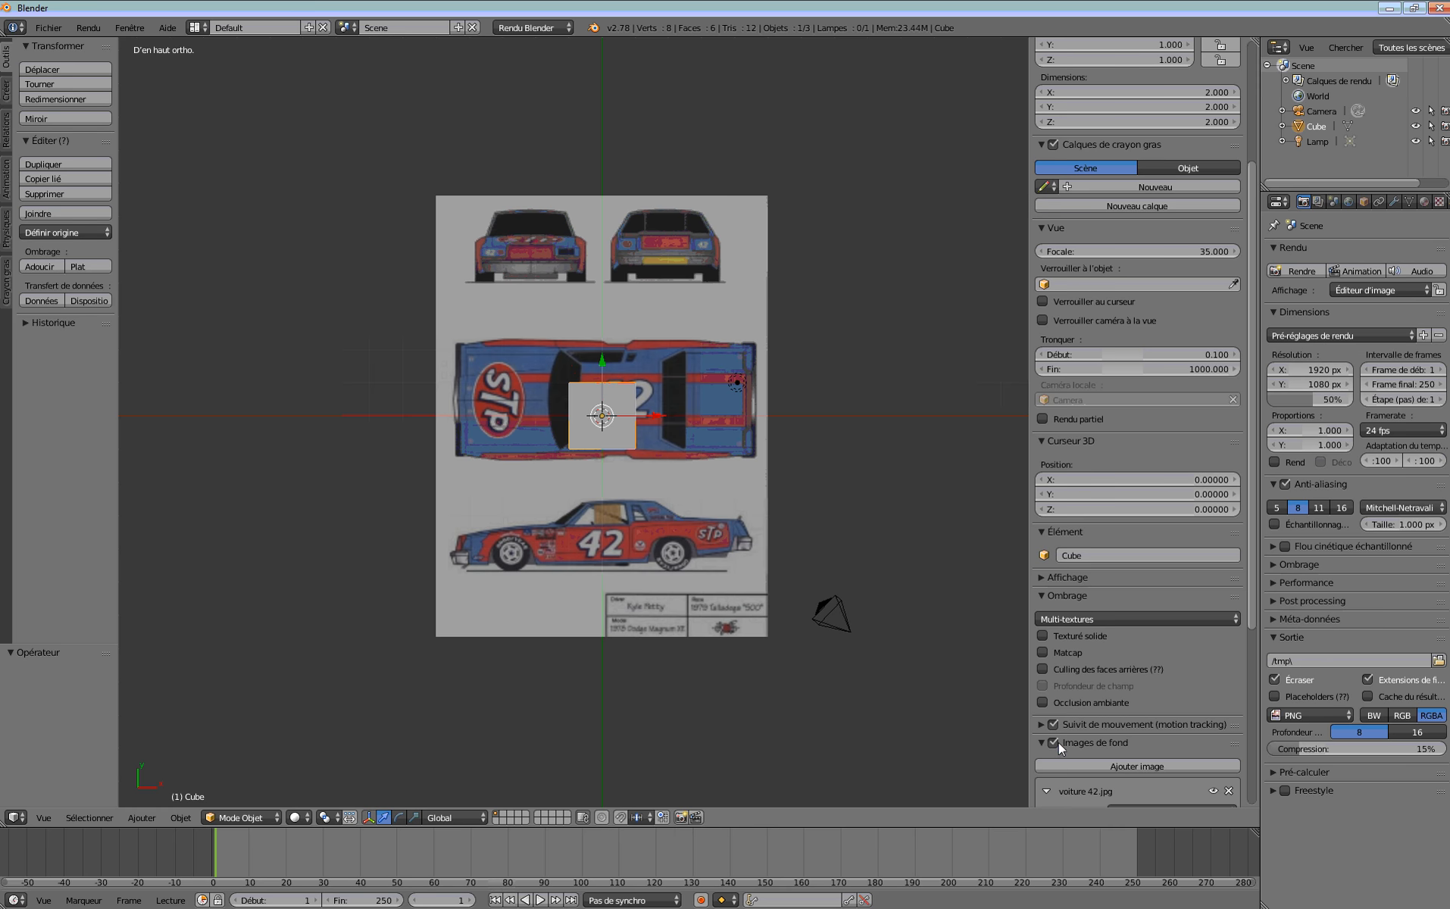
Reveal the background image's settings and compare the top view in perspective and orthographic projection.
left_click_drag(1251, 592, 1242, 762)
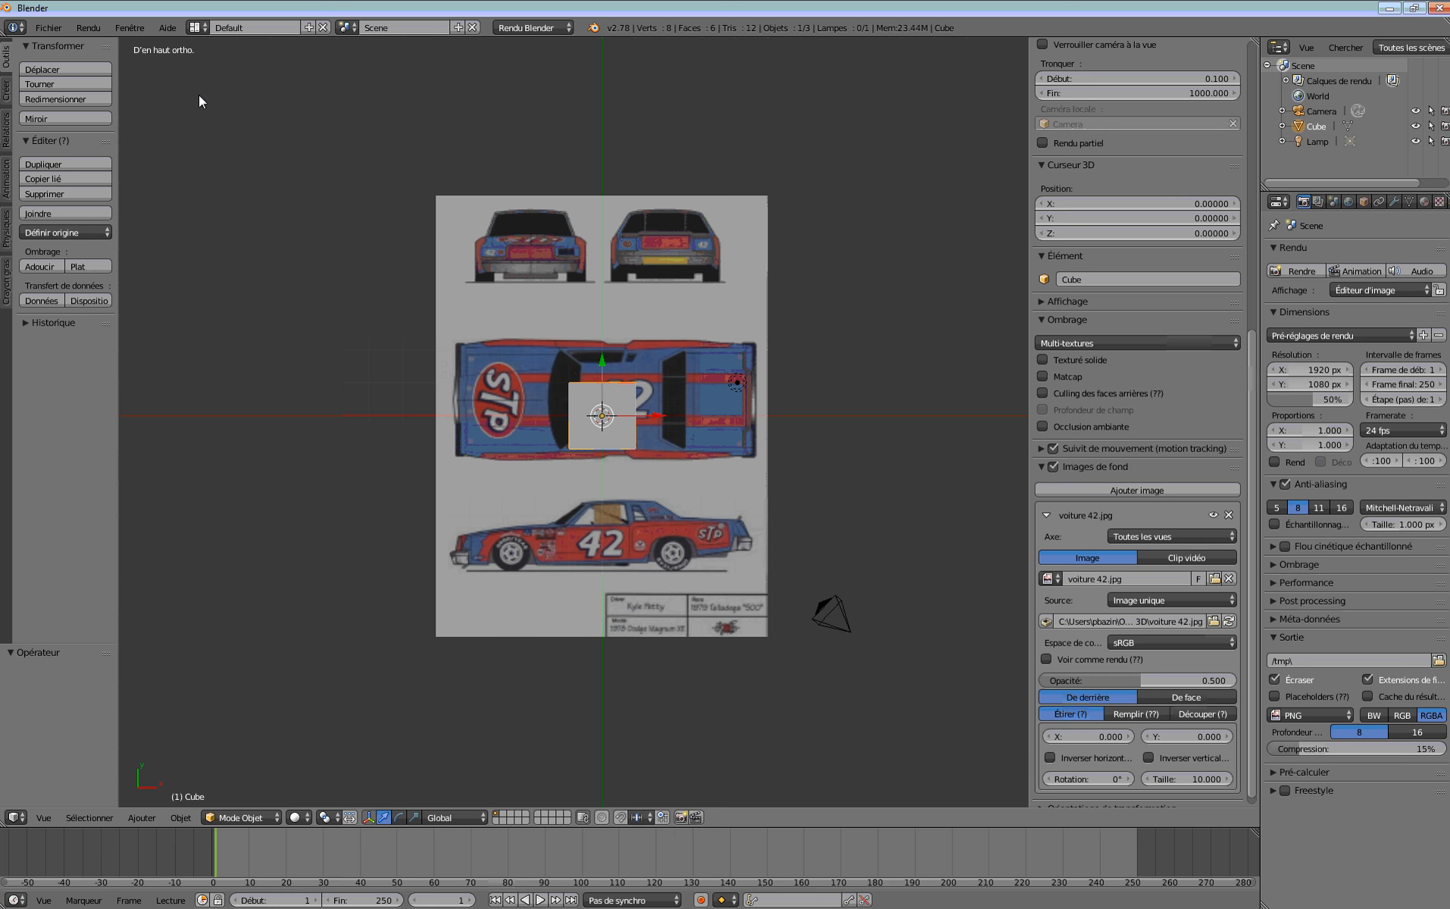
key("KP_5")
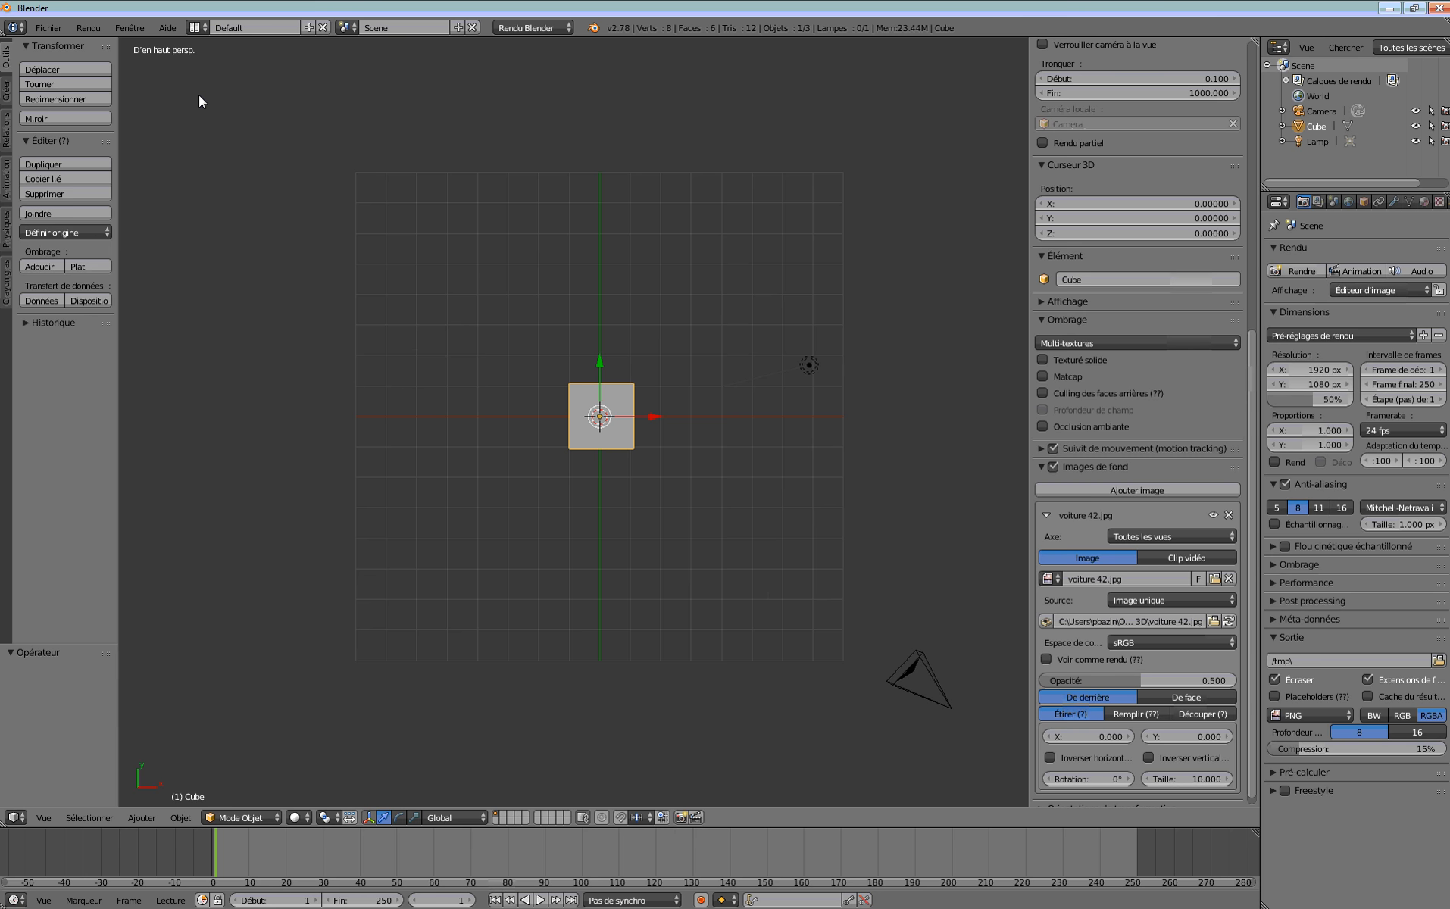
key("KP_5")
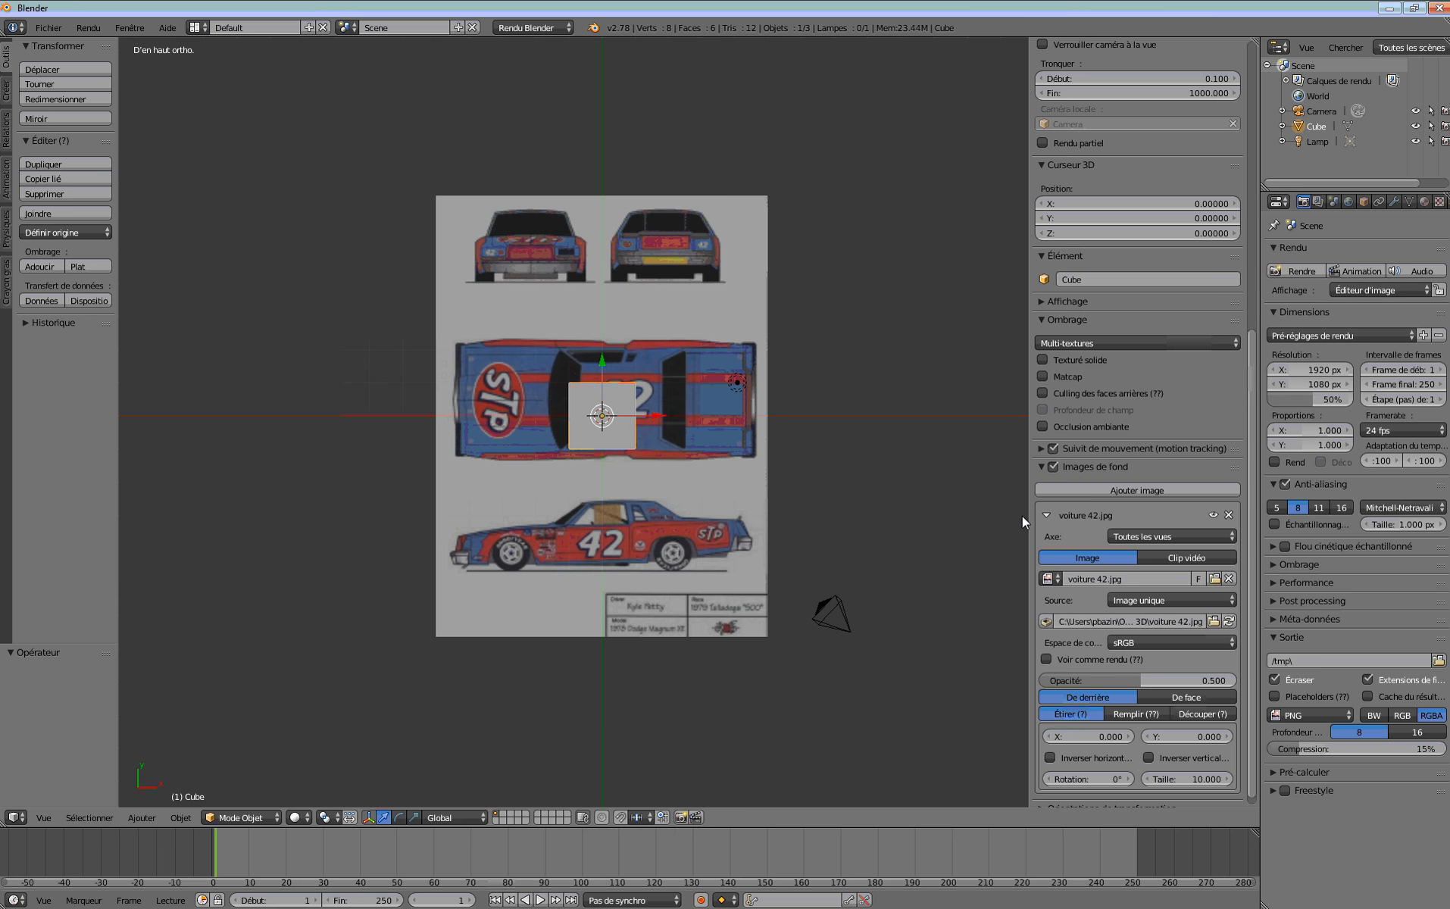
Widen the properties region and look through the background image's axis options without changing the axis.
left_click_drag(1031, 515, 981, 508)
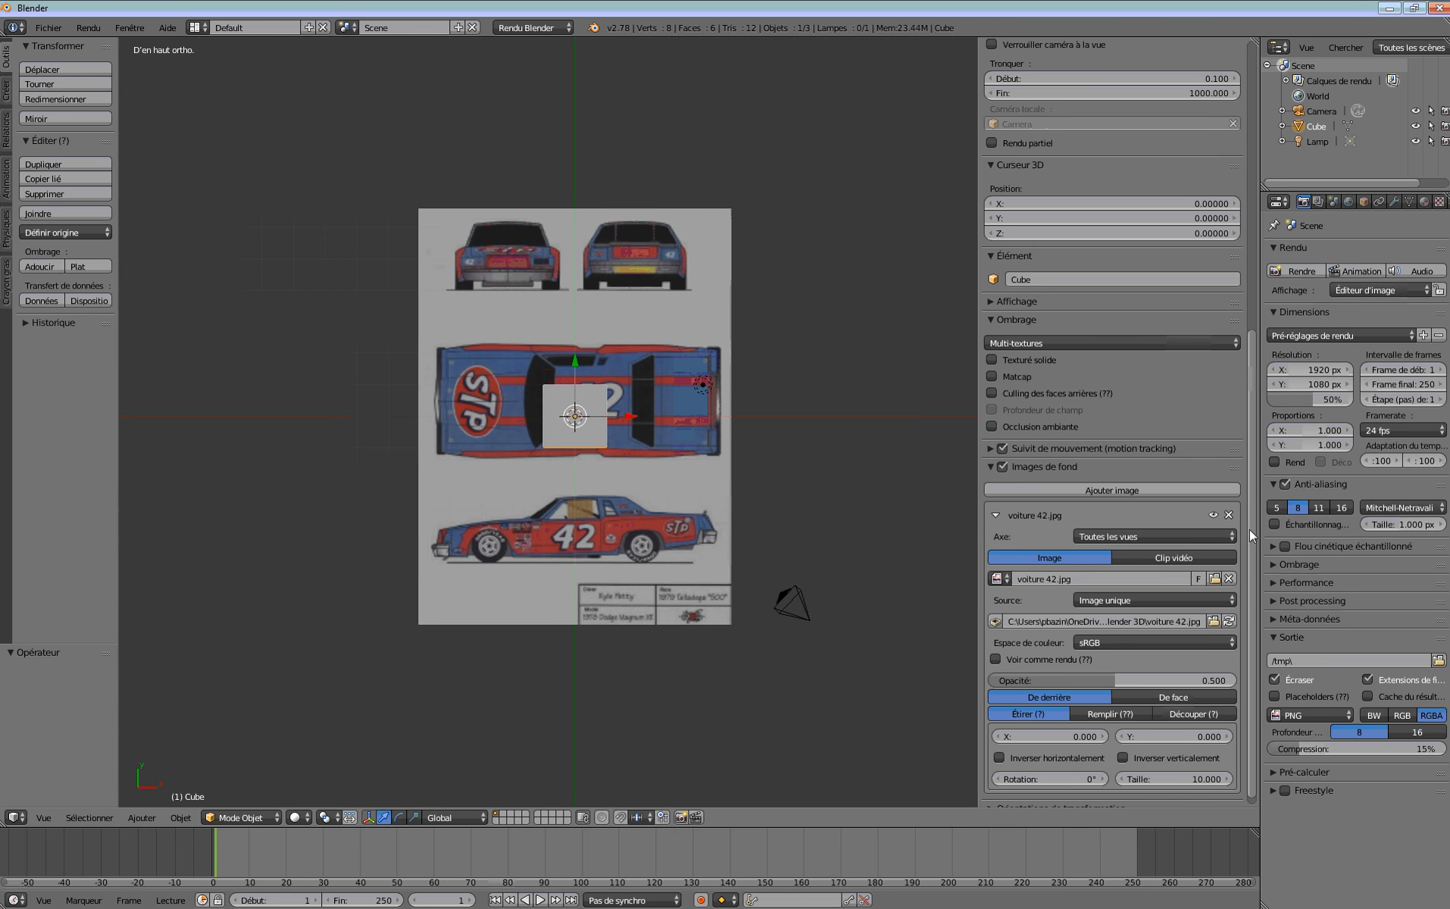
scroll(1249, 529, "down", 1)
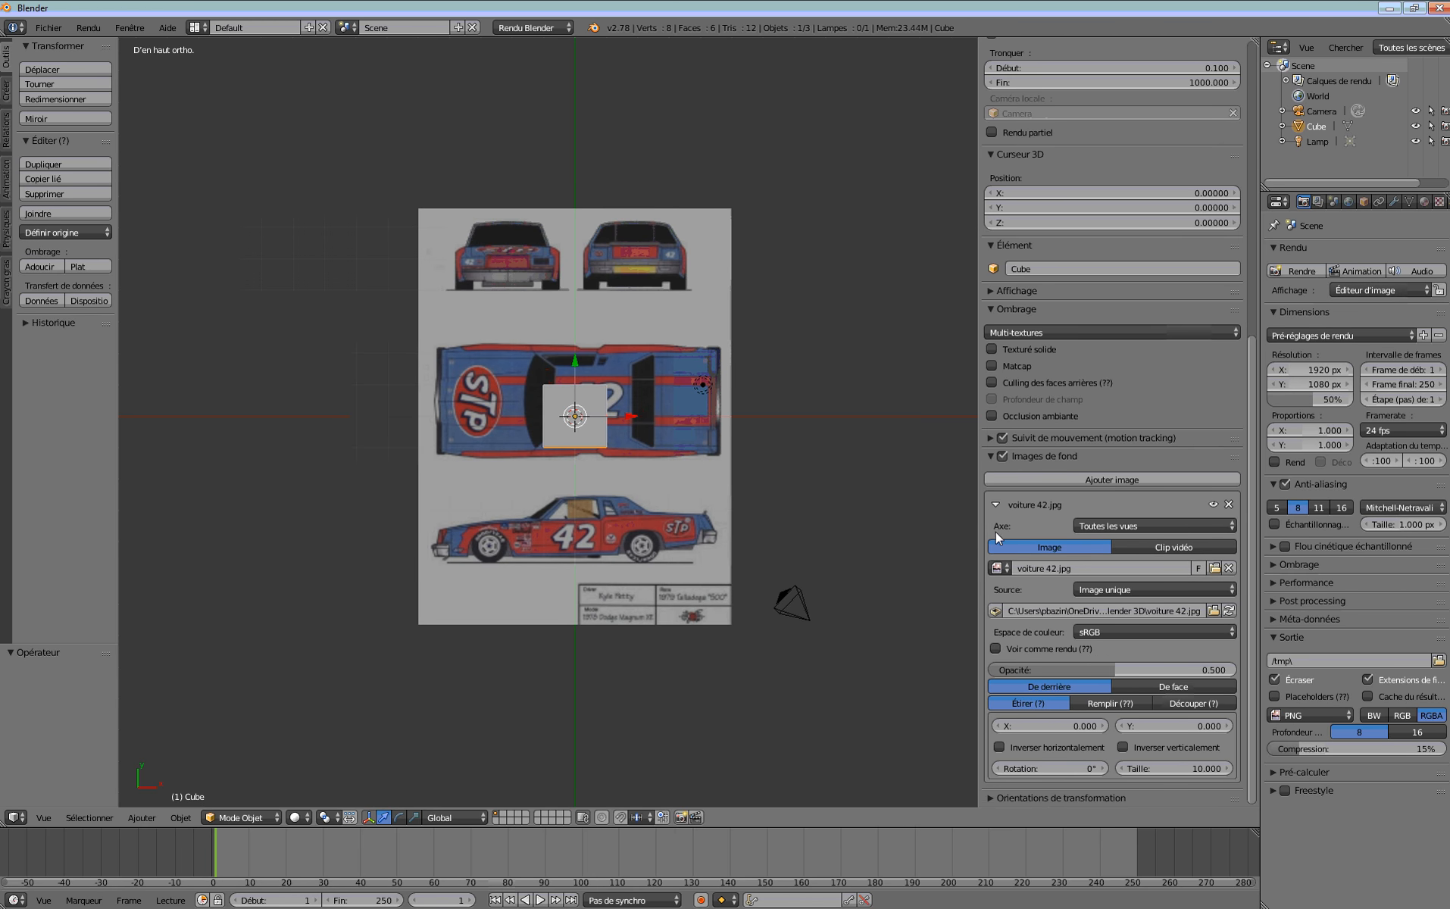
left_click(1114, 525)
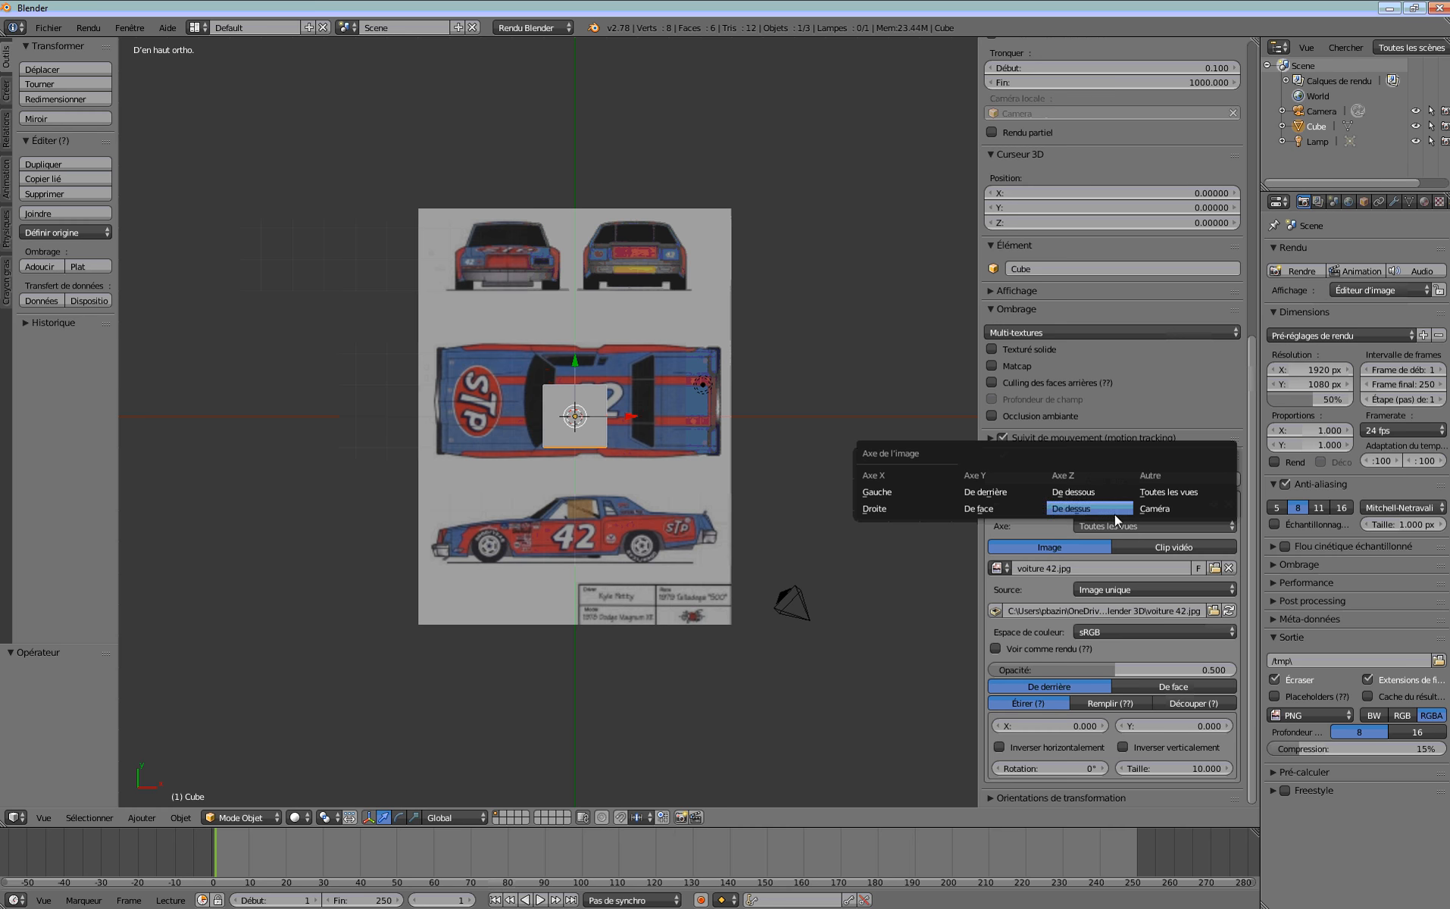
left_click(1139, 529)
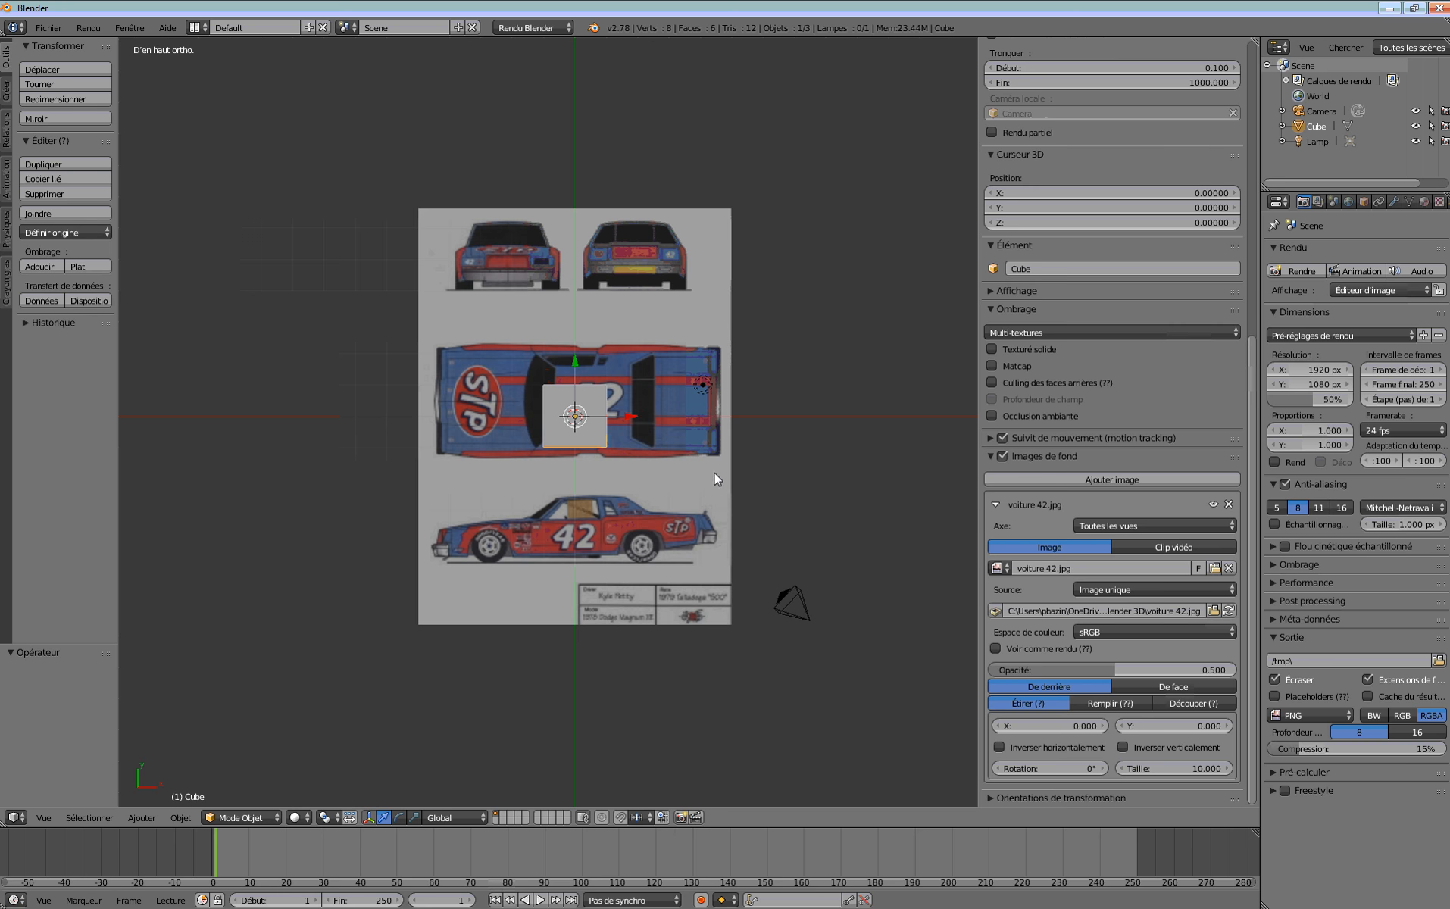
Check the background image in the front, right and left orthographic views, and return to the front view.
key("KP_1")
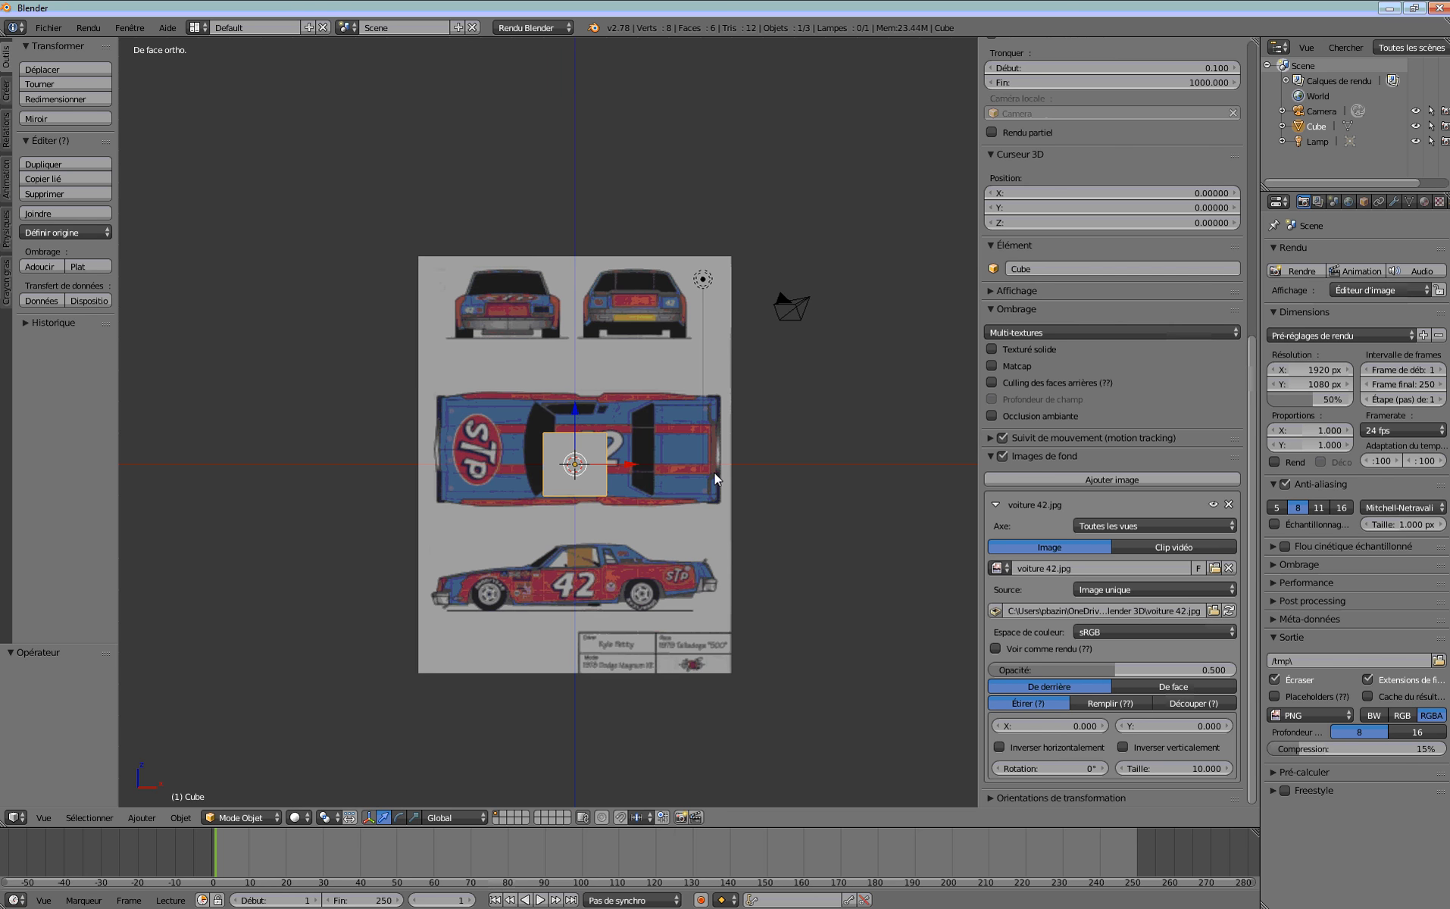
key("KP_3")
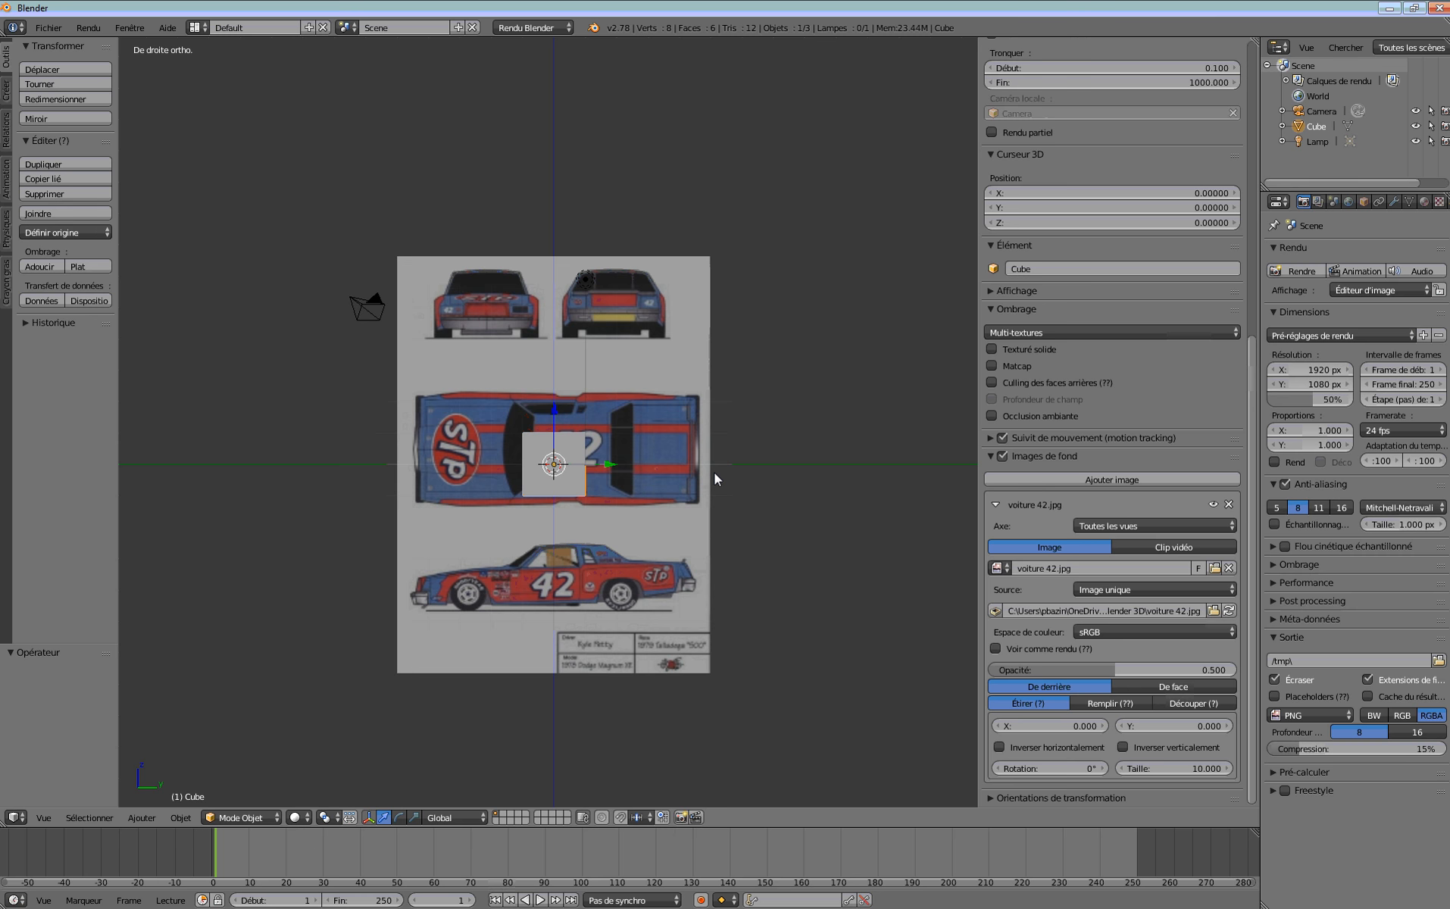
key("ctrl+KP_3")
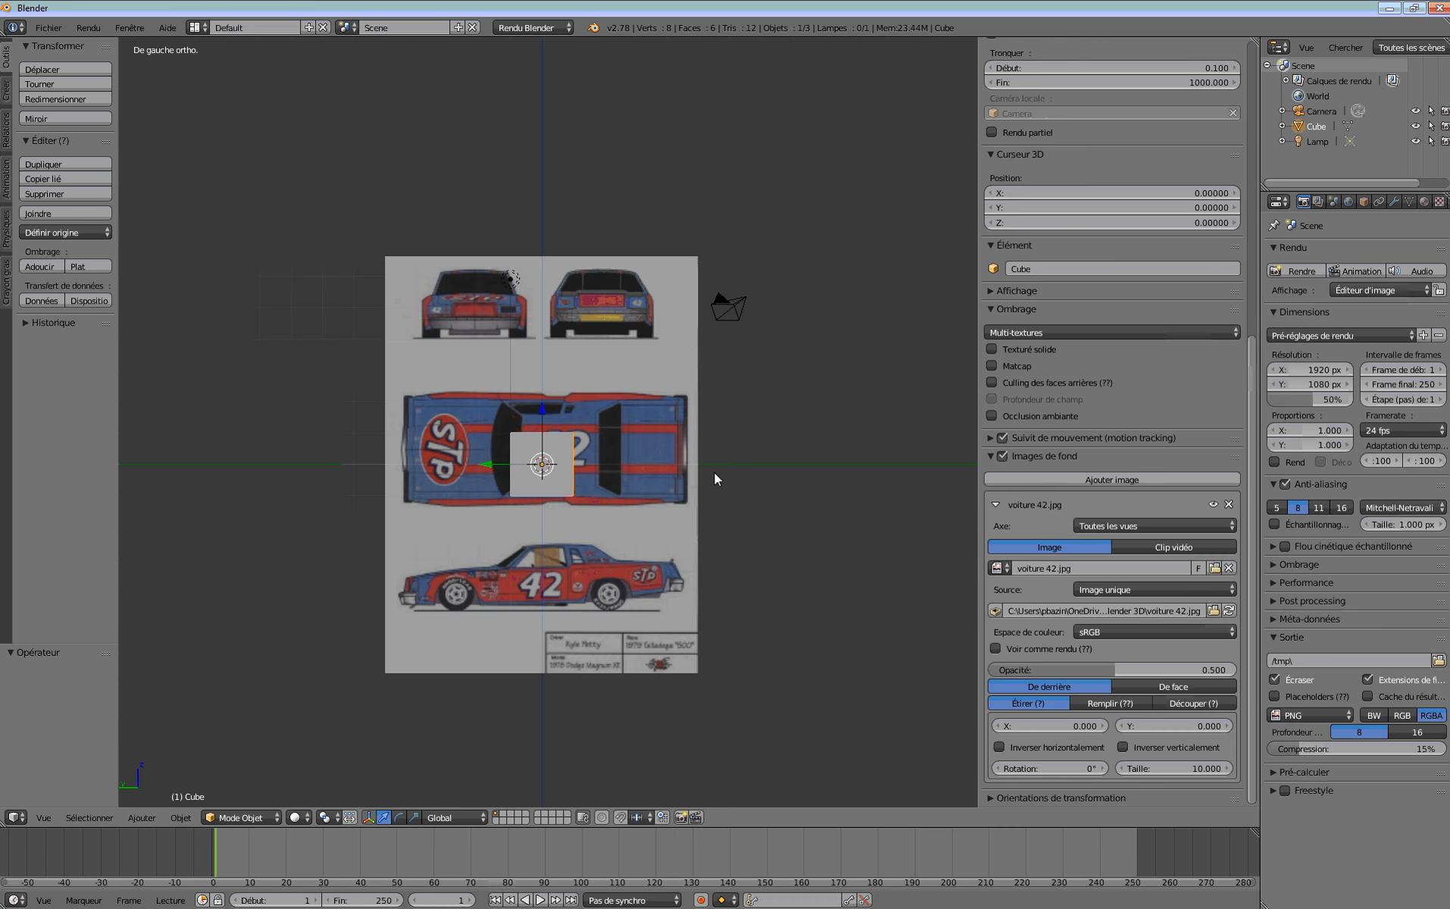
key("KP_1")
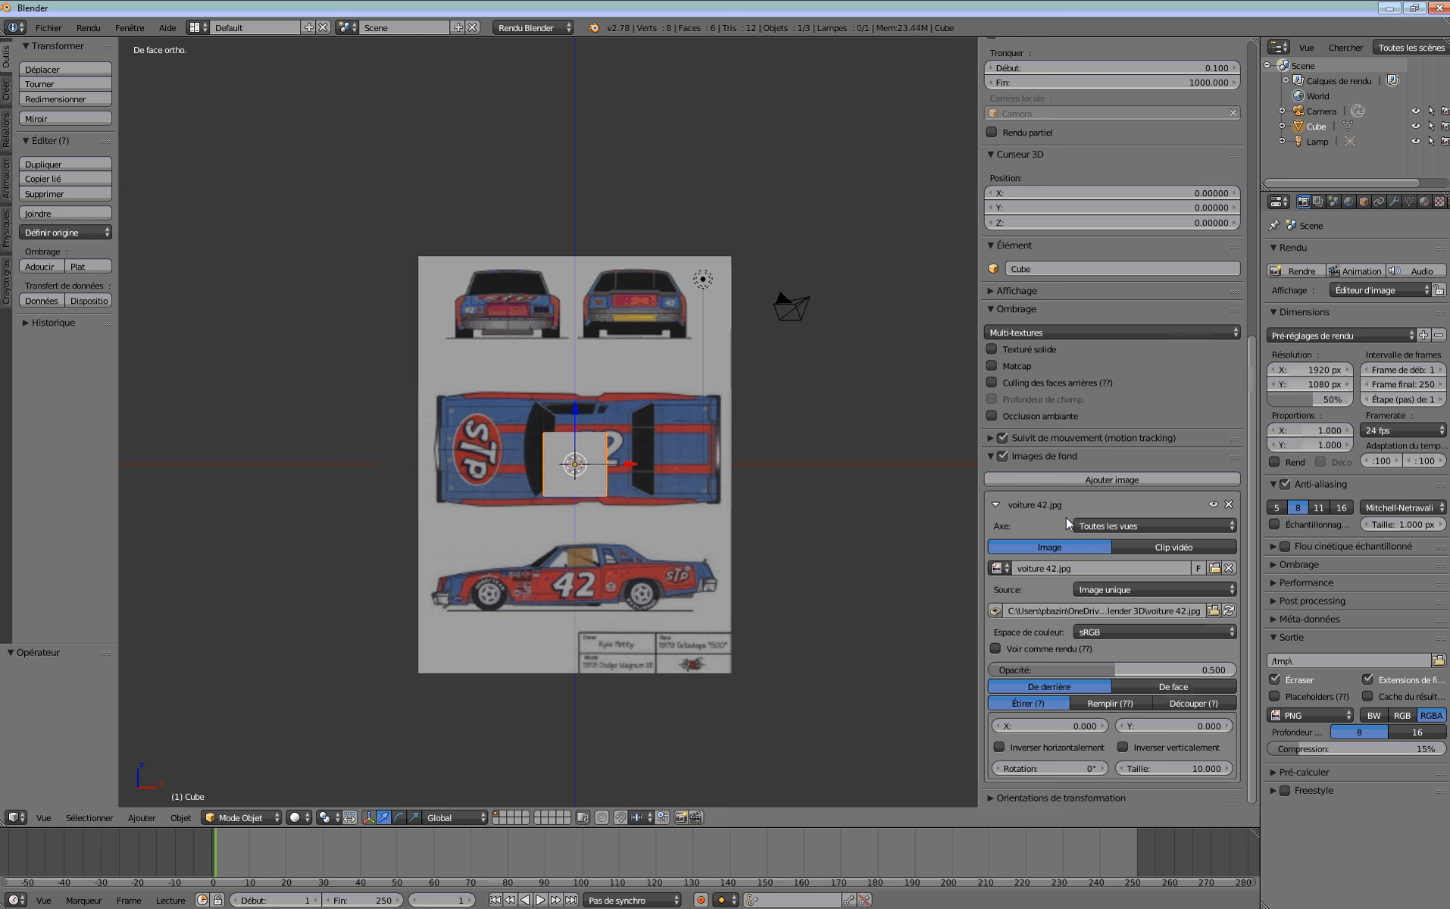
Restrict the background image's axis to the bottom view (De dessous).
left_click(1107, 524)
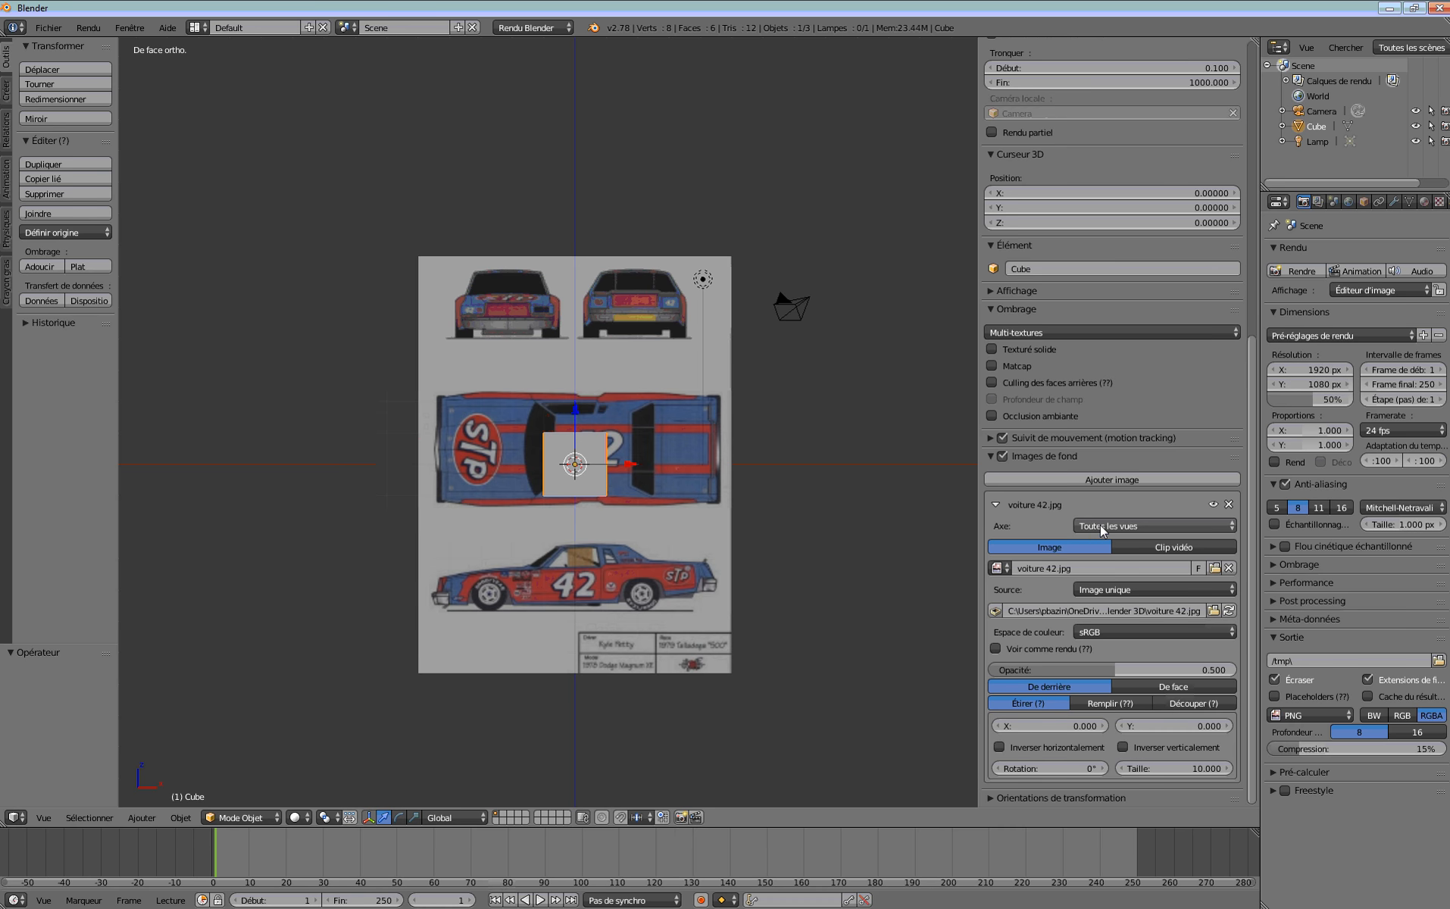
left_click(1103, 530)
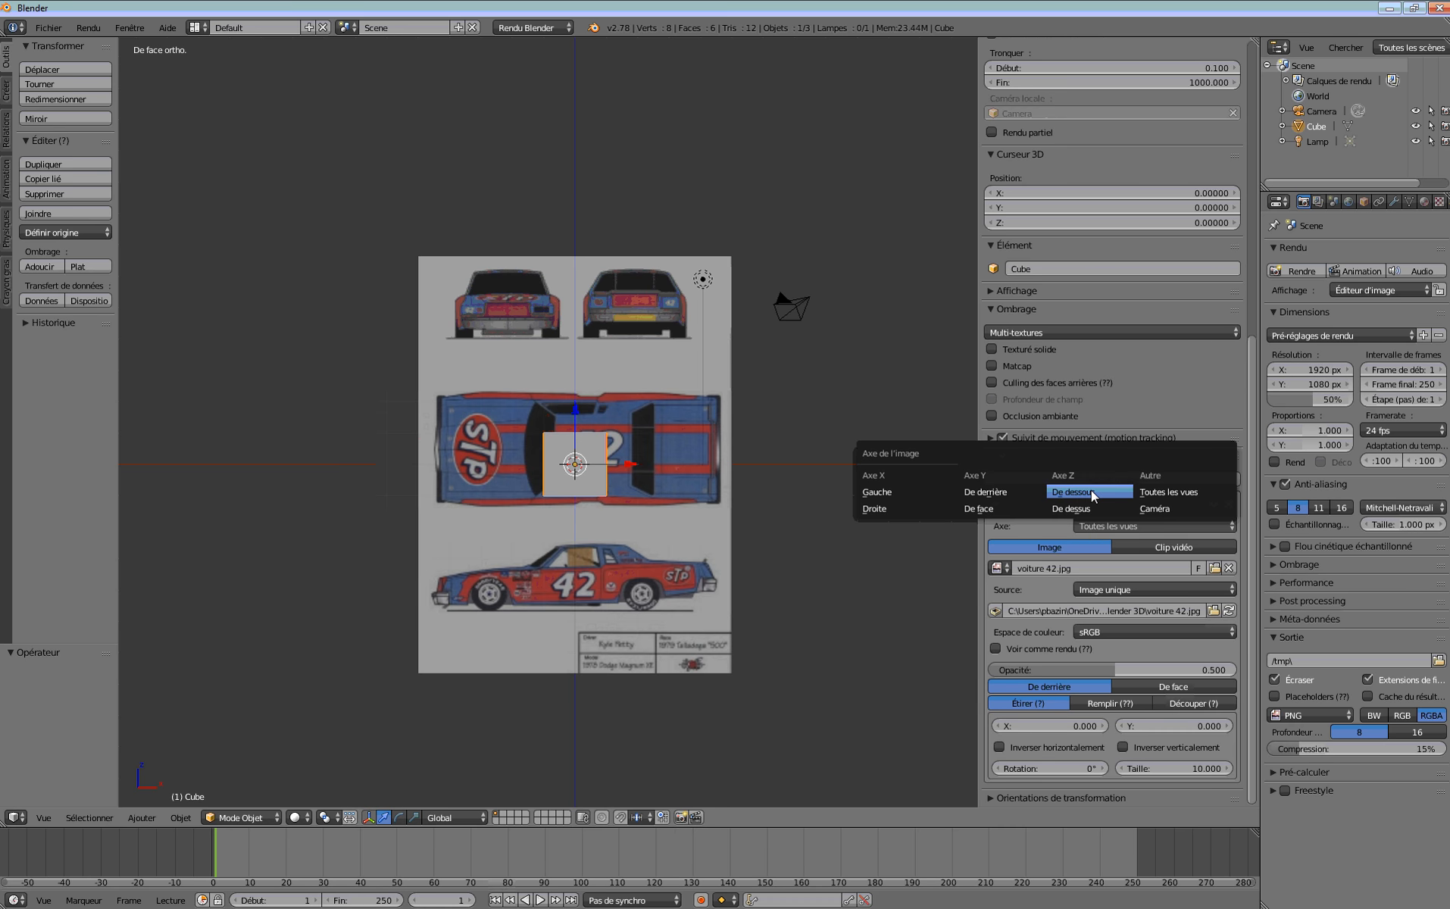
left_click(1091, 490)
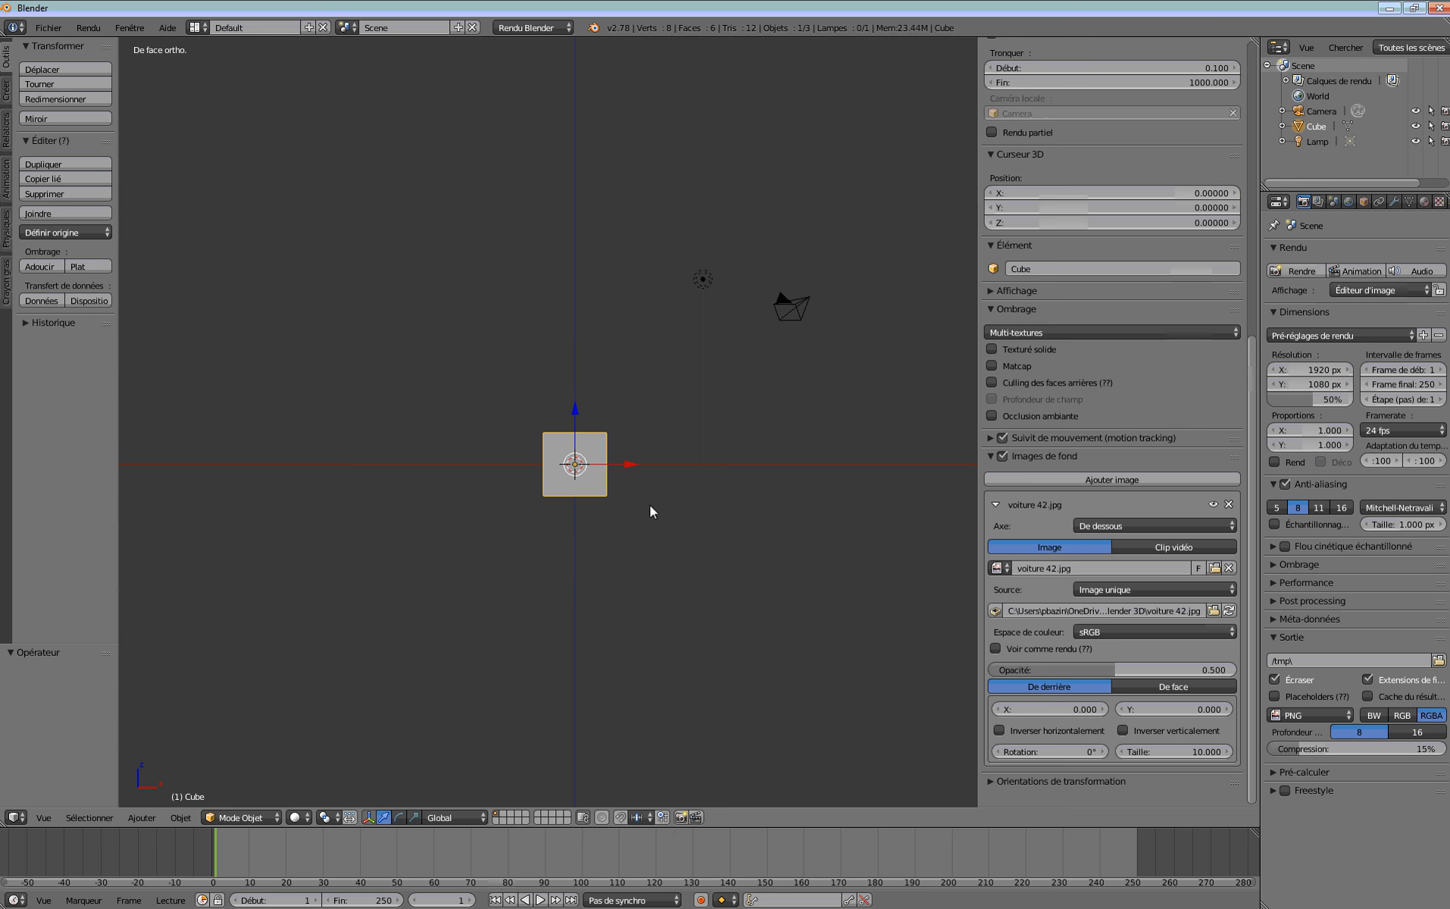
Switch to the top view and check for the background image in both perspective and orthographic projection.
key("KP_7")
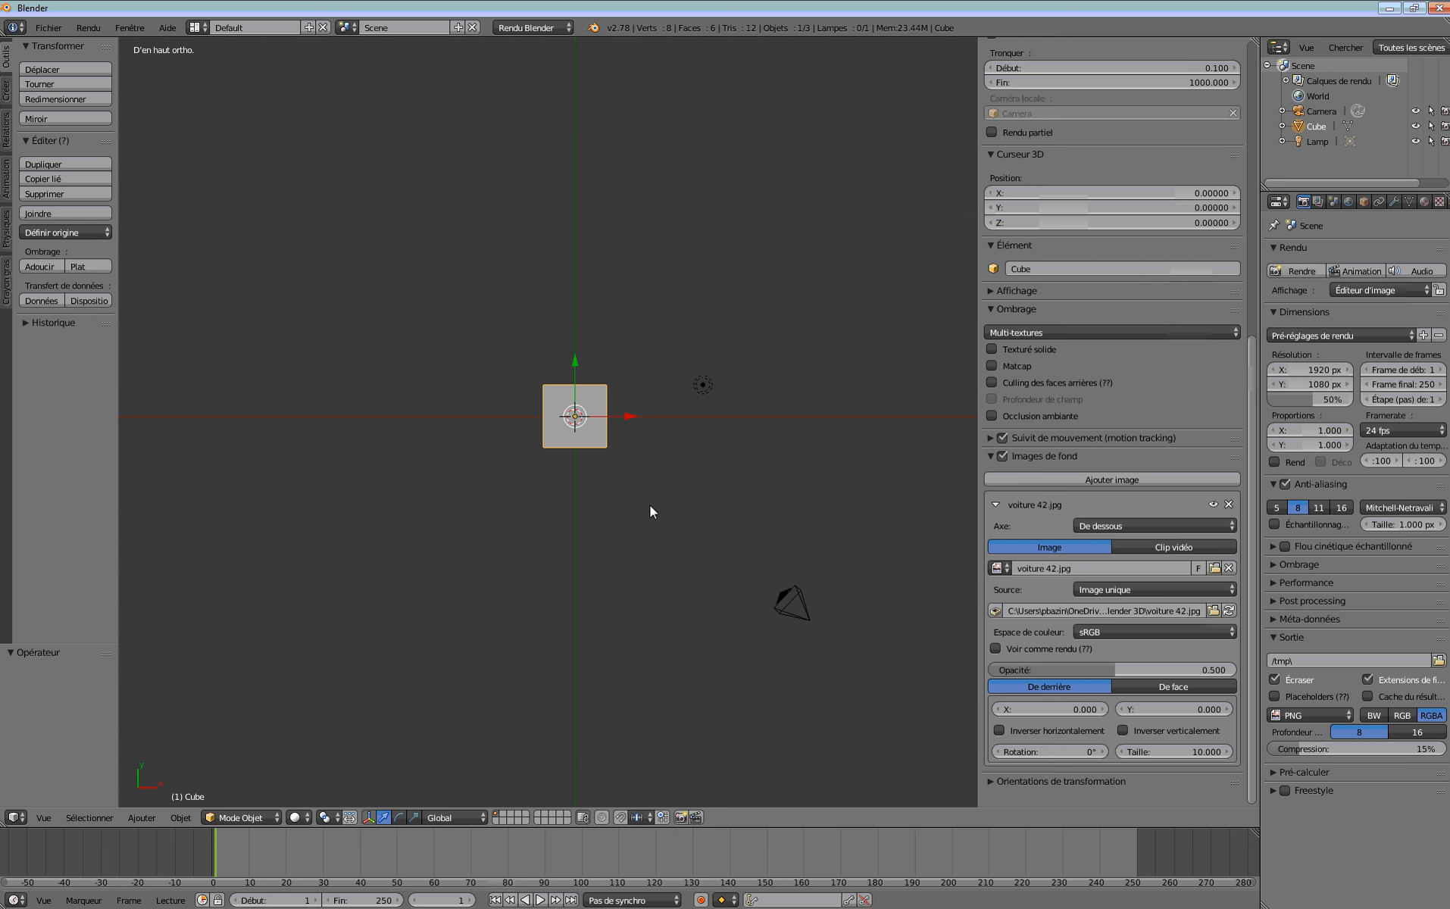
key("KP_5")
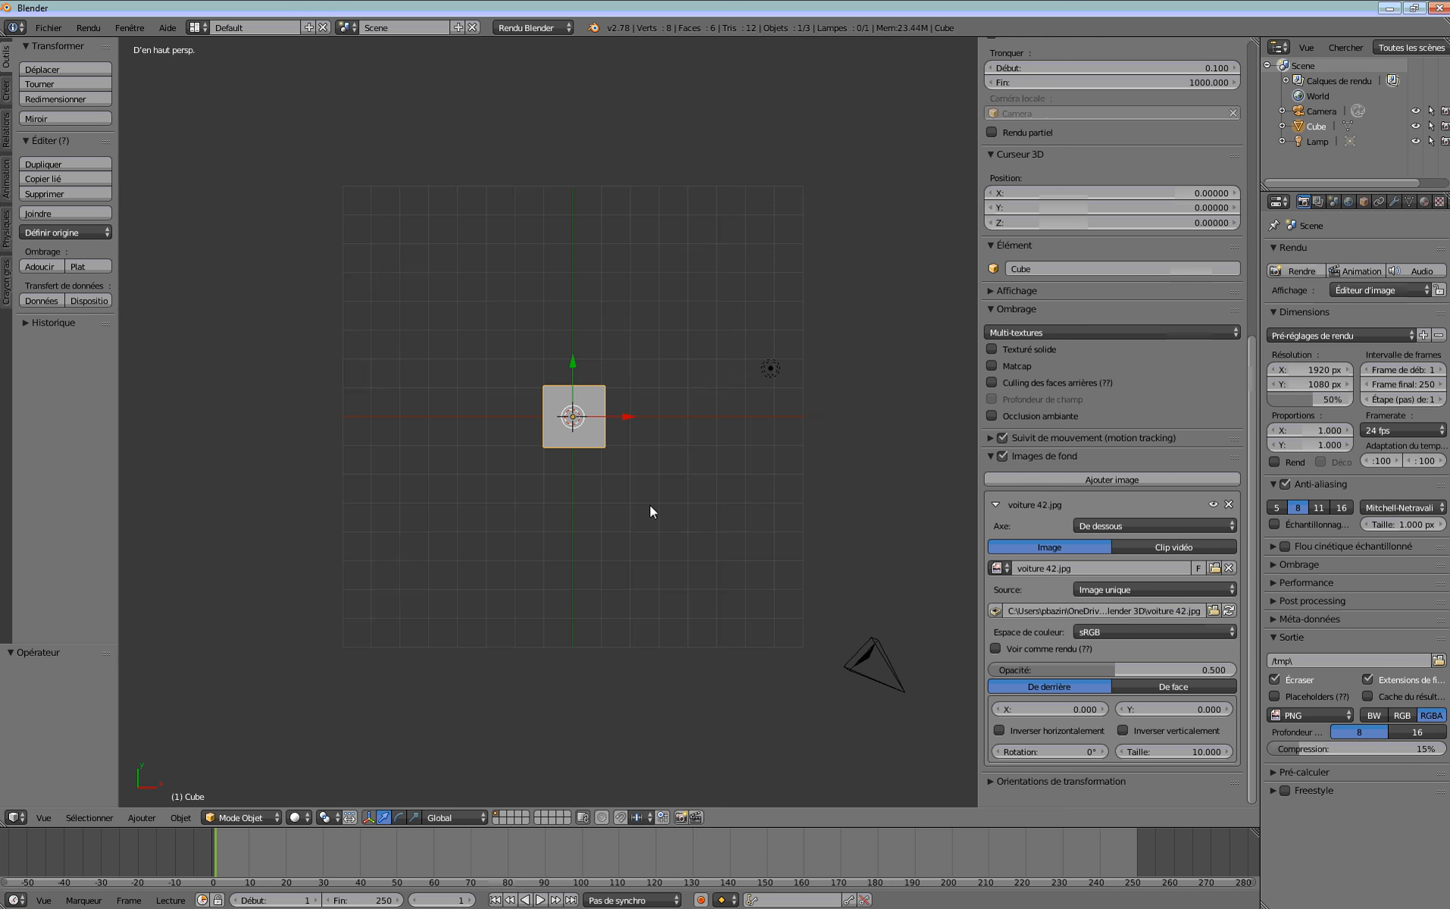
key("KP_5")
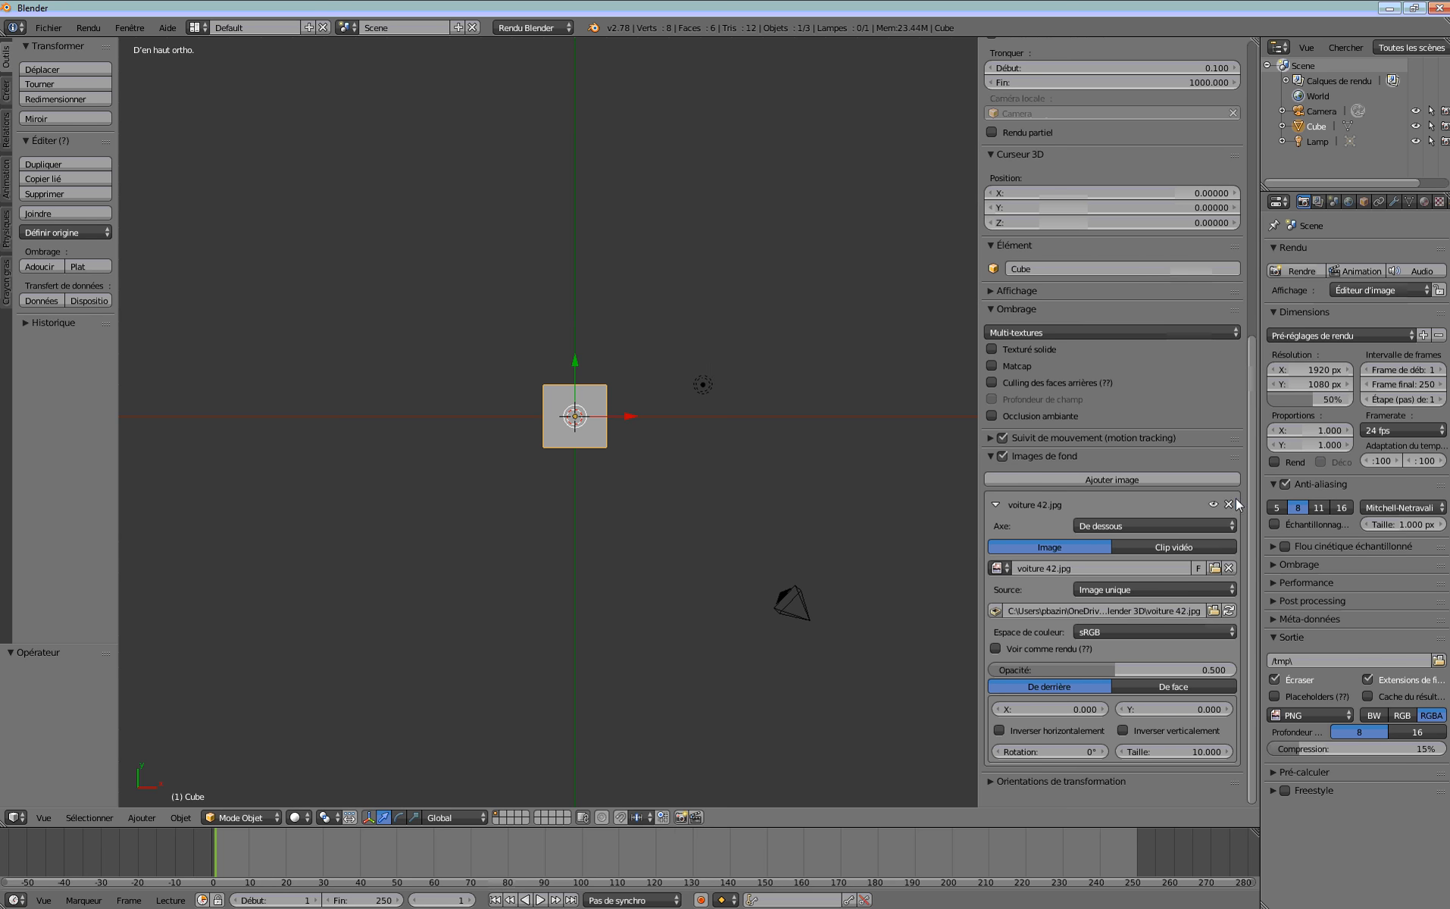
Set the background image's axis to Toutes les vues and hide the properties region.
left_click(1137, 526)
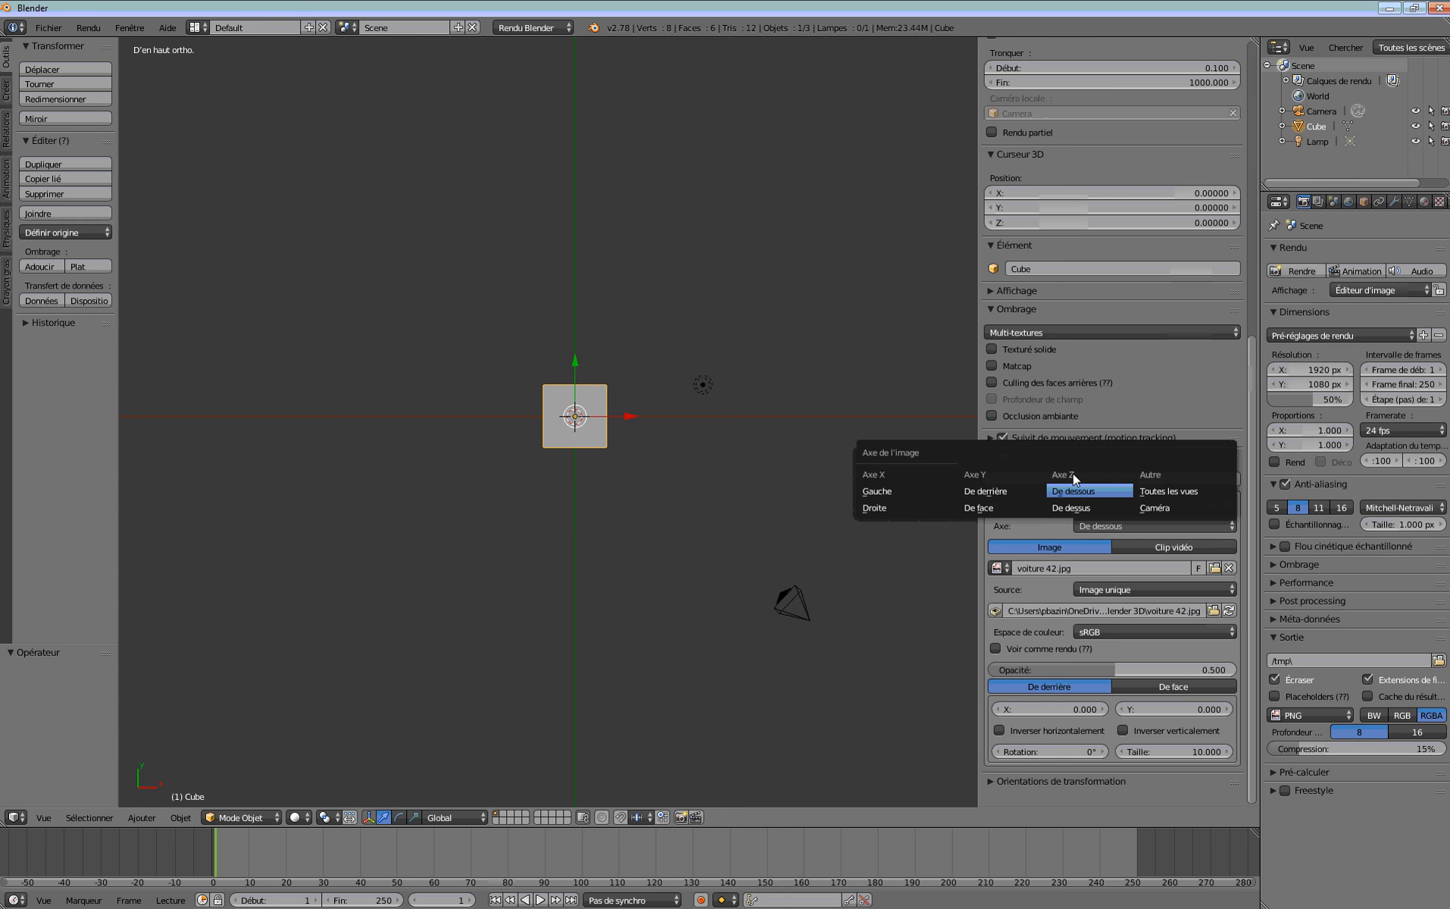
left_click(1189, 485)
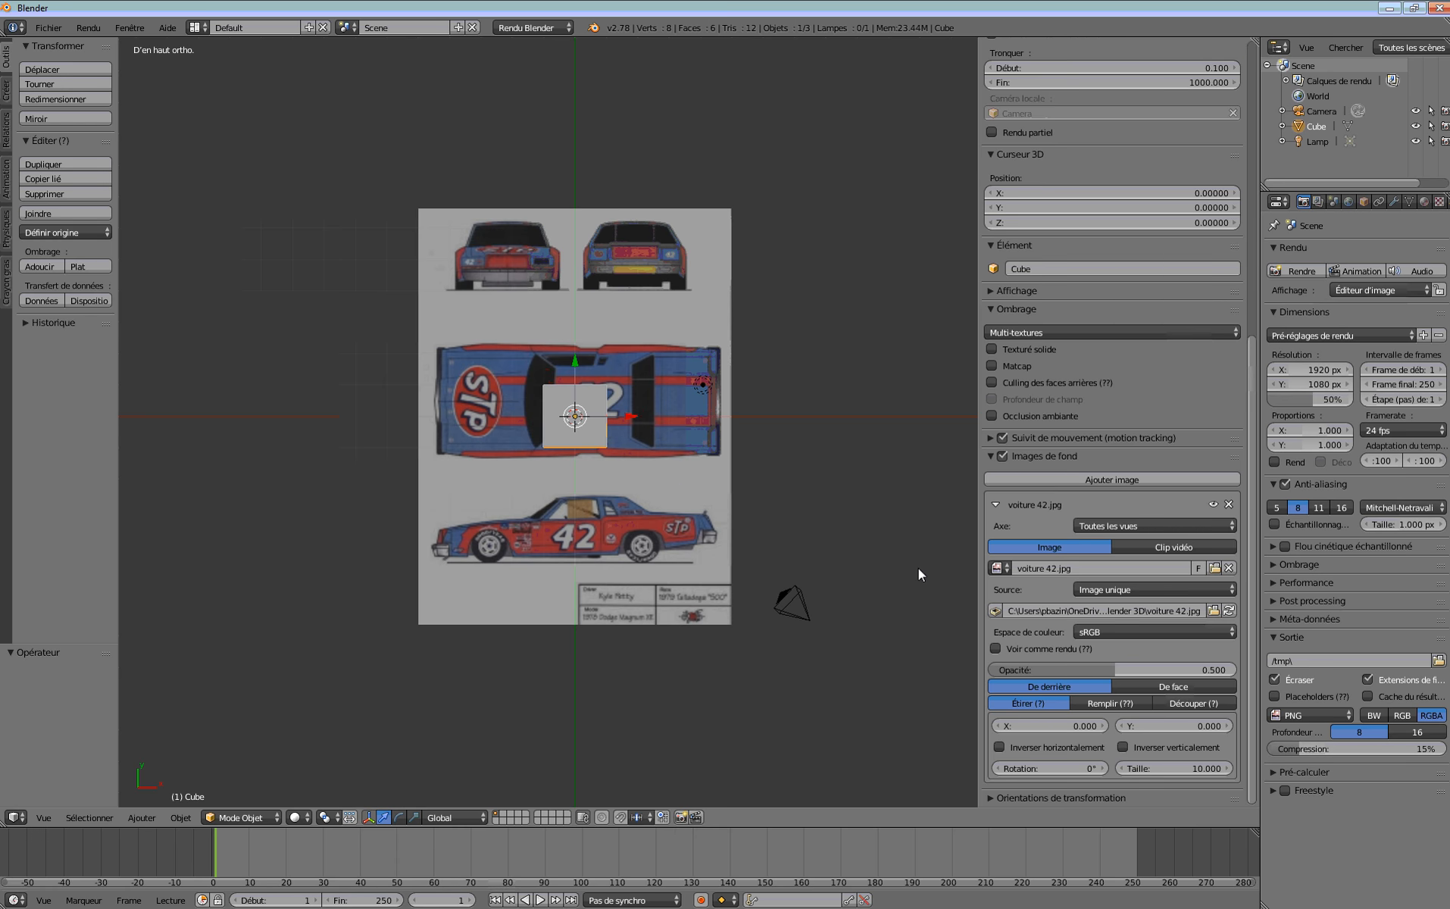
key("n")
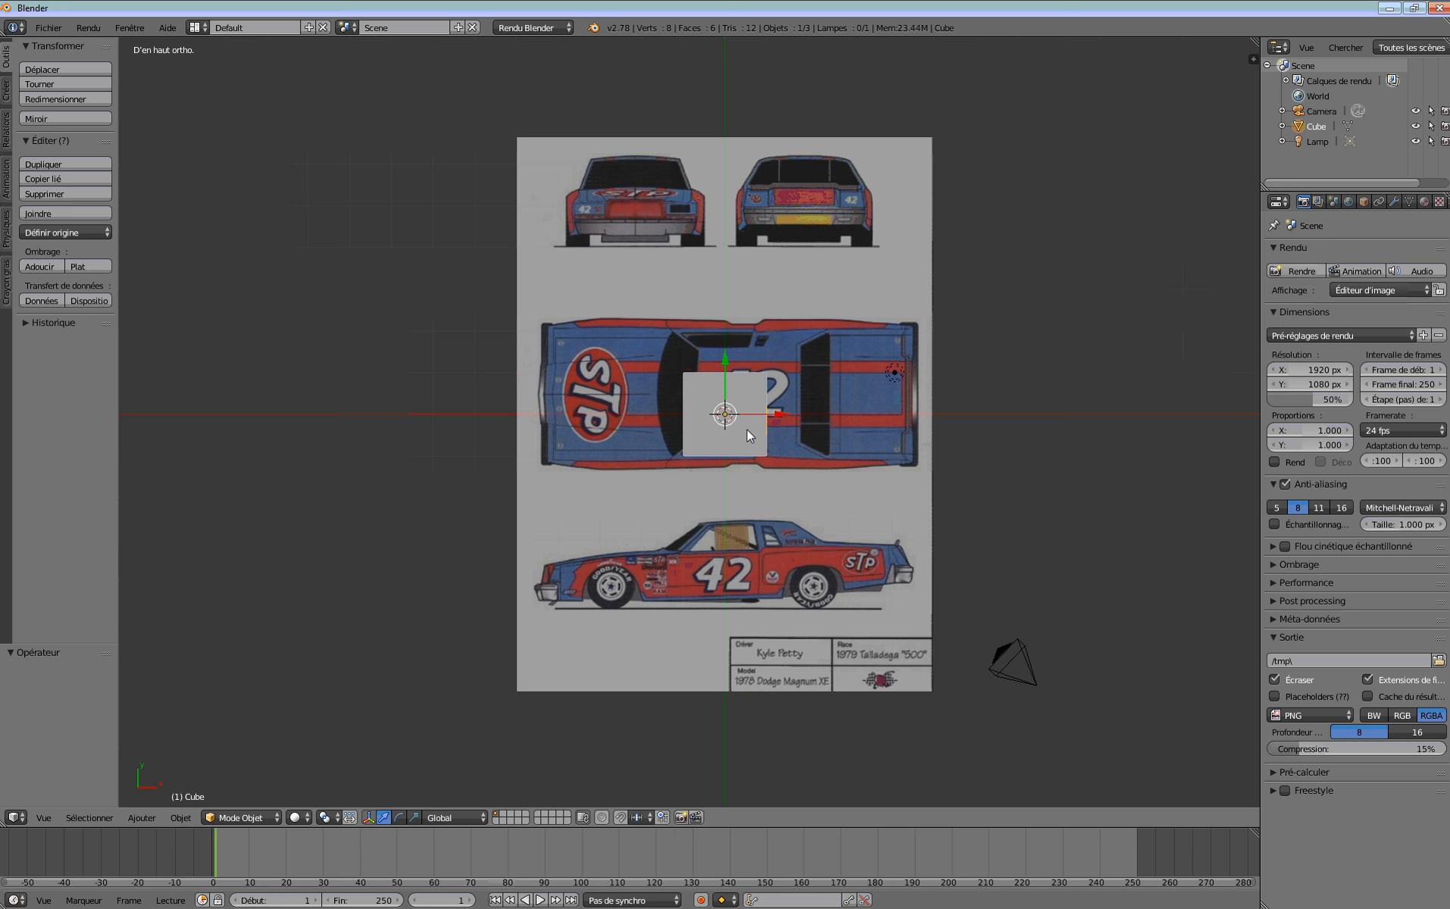
Scale the cube uniformly by about 2.19 and stretch it along X by about 2.08 to match the car's length in the top view.
key("s")
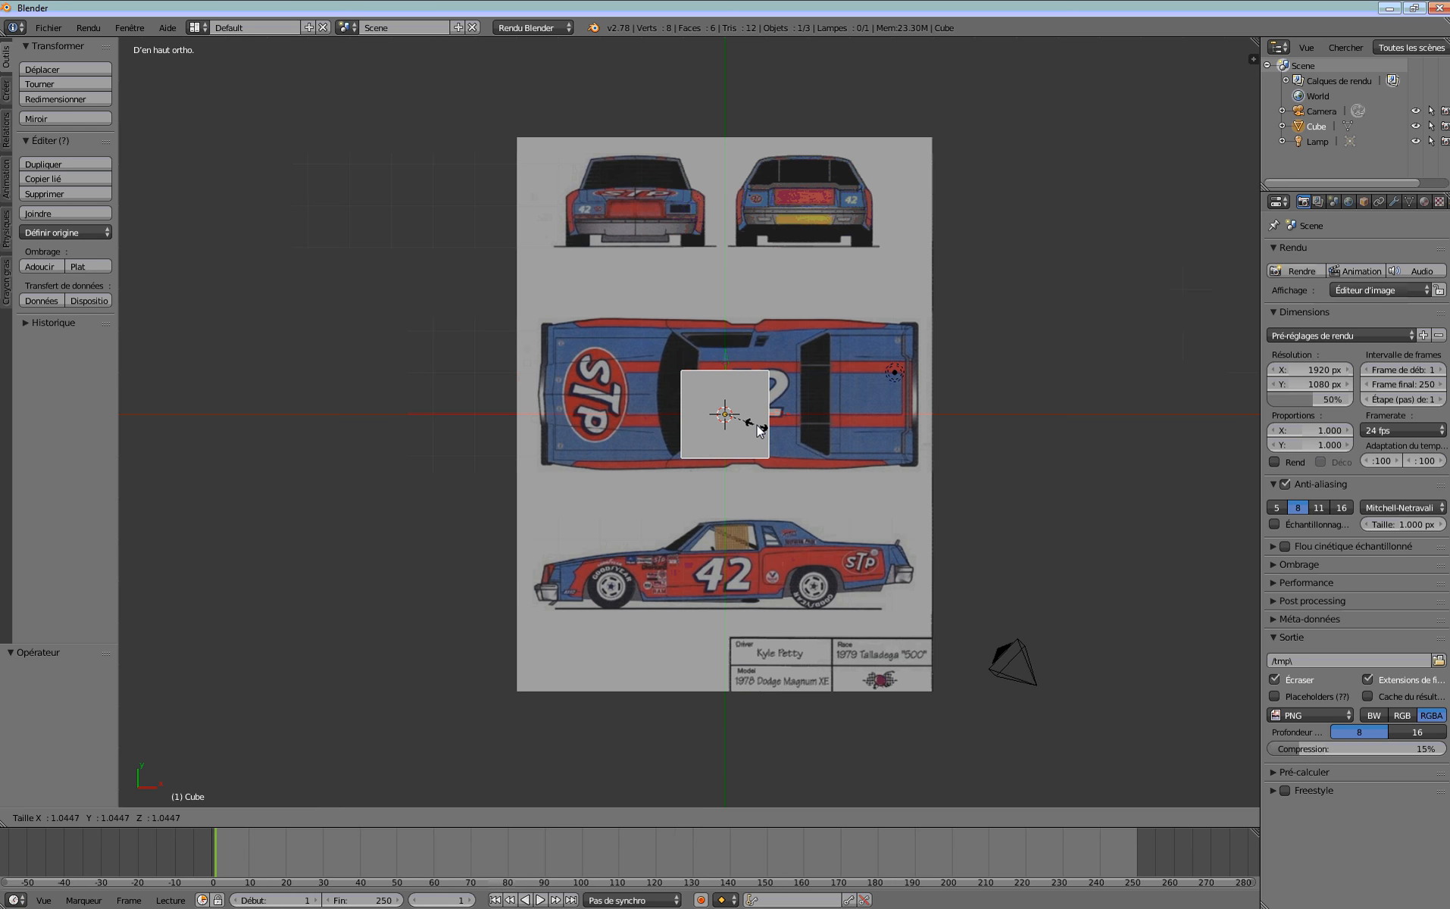
left_click(791, 446)
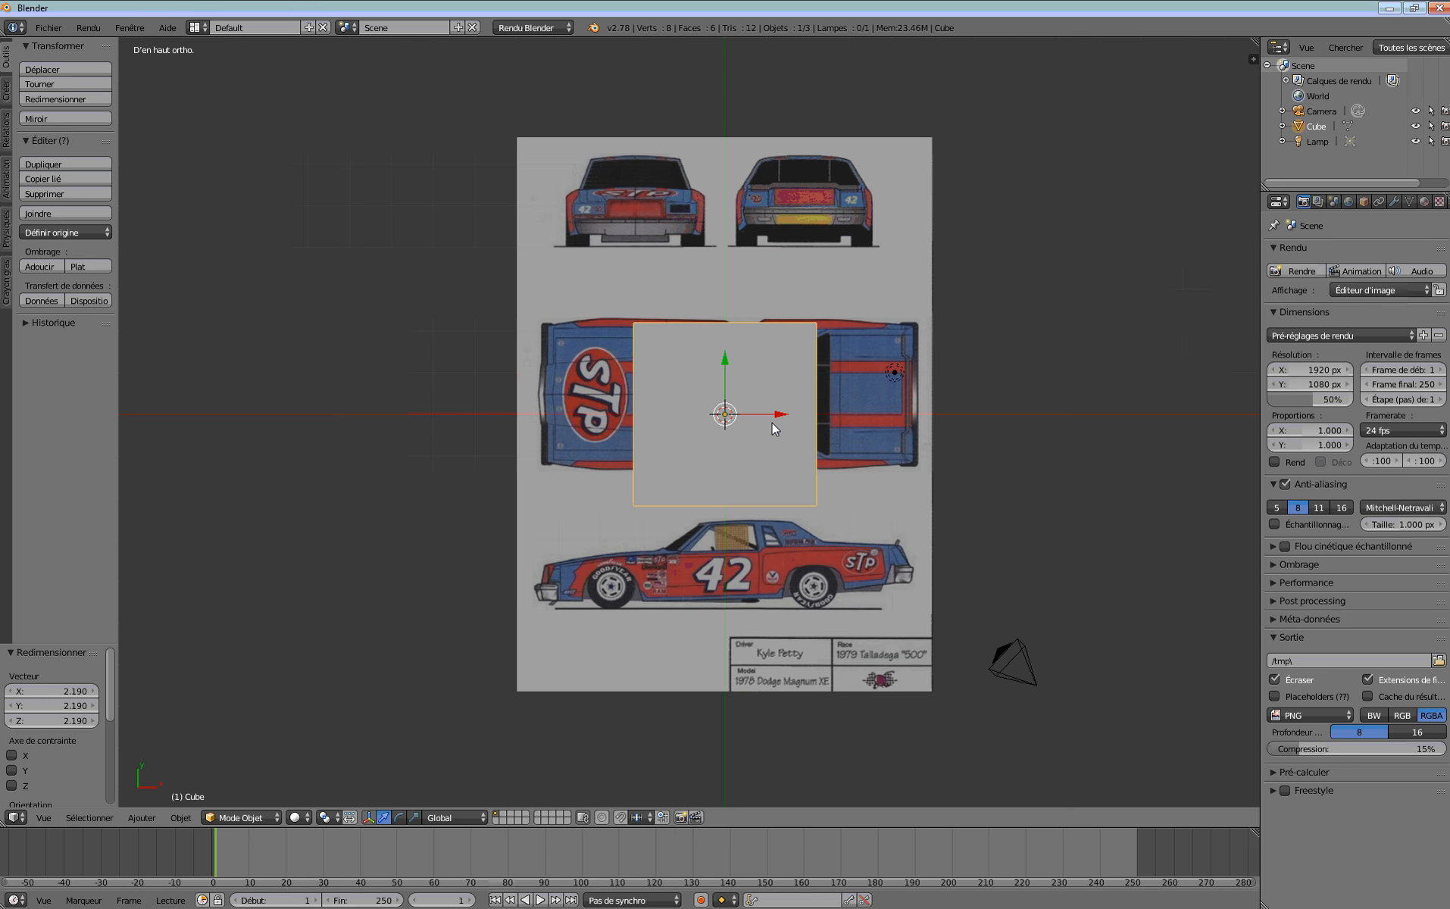
key("s")
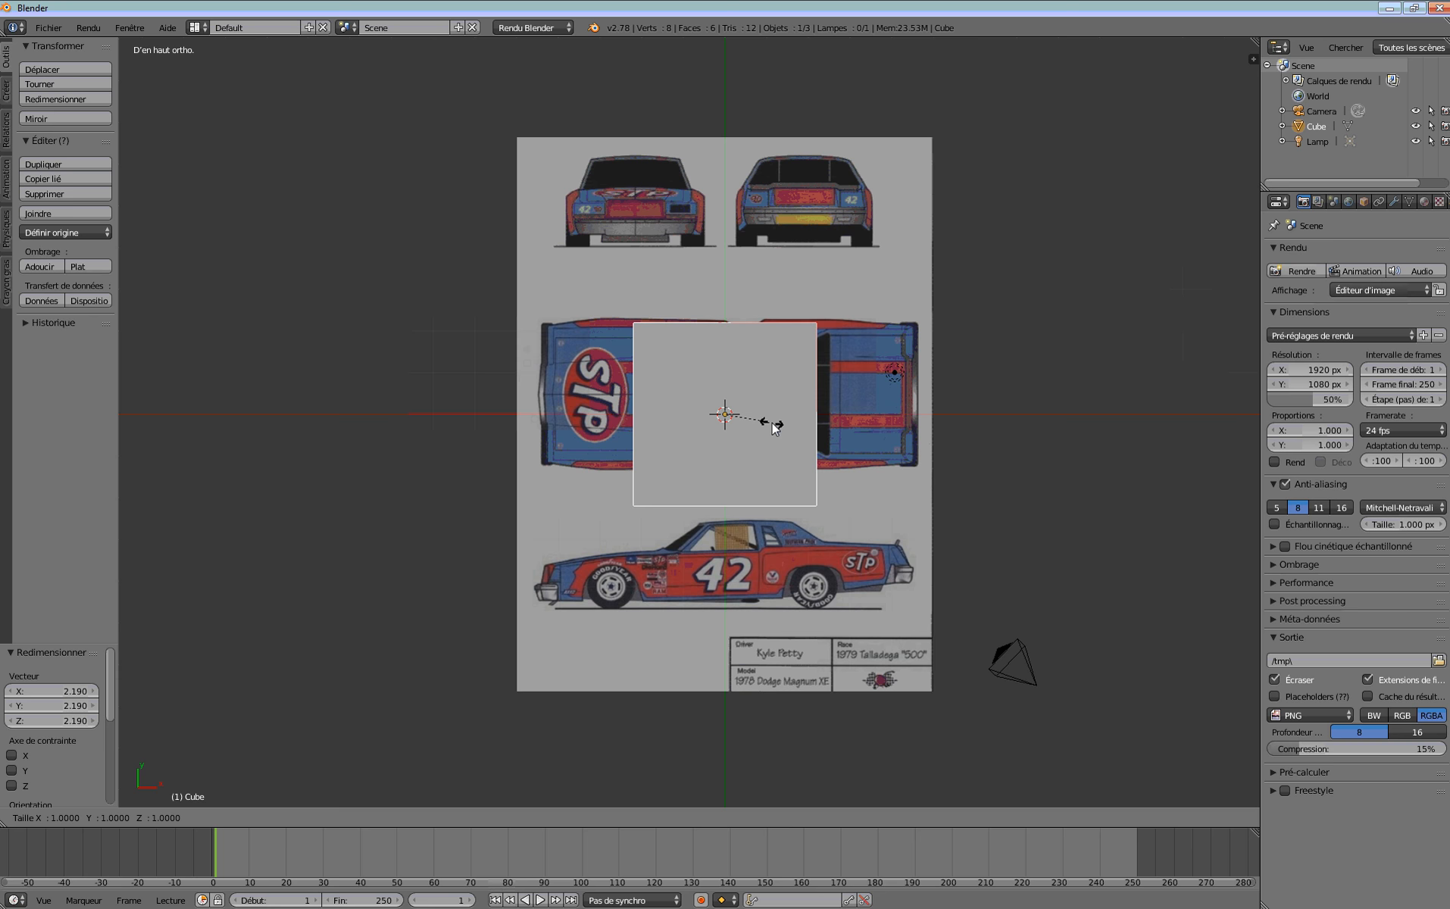
key("x")
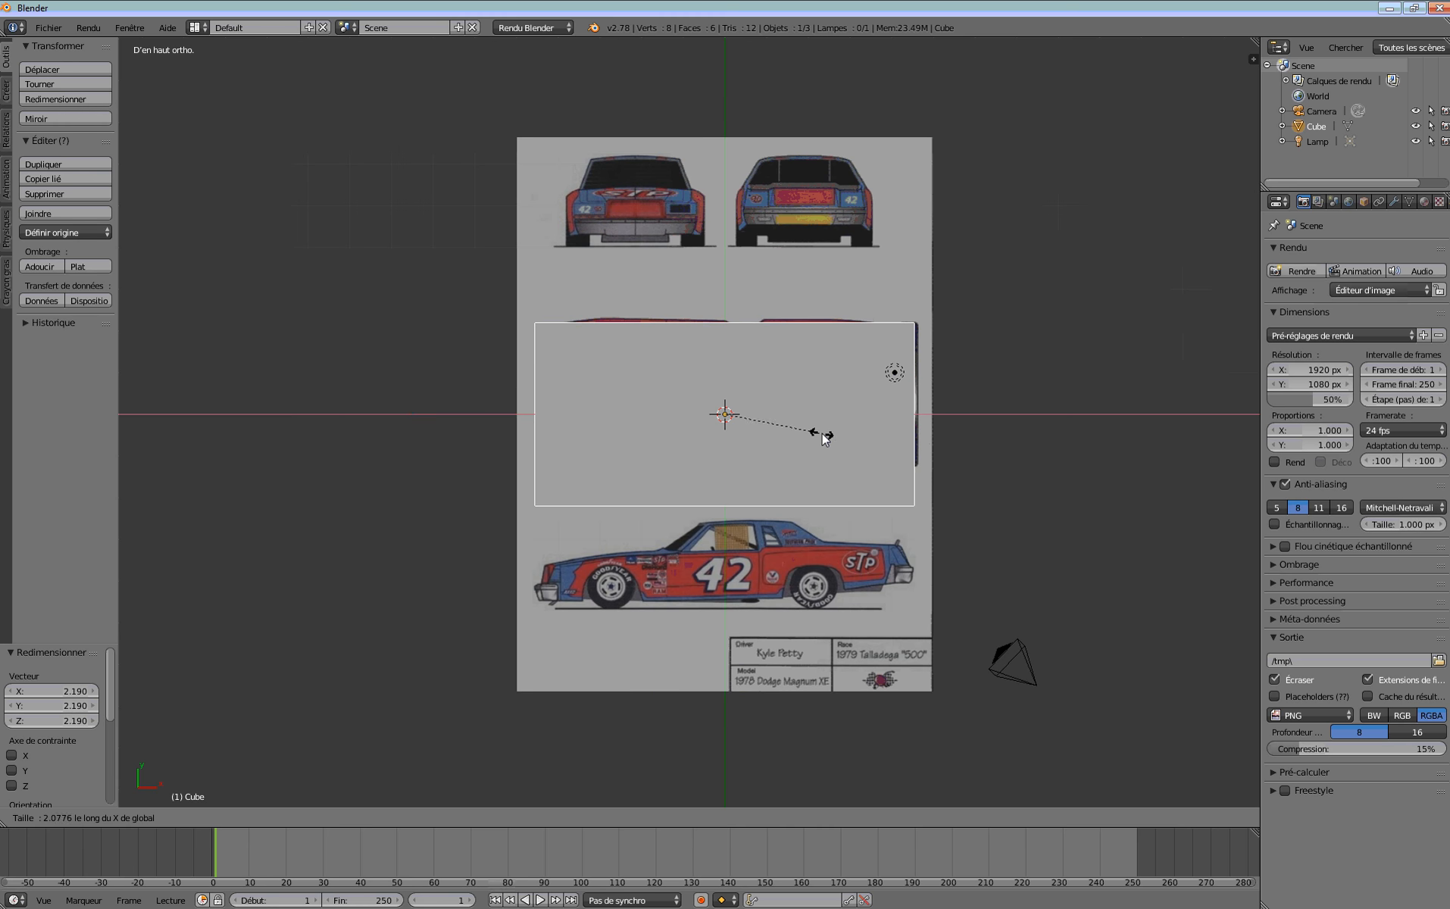
left_click(822, 438)
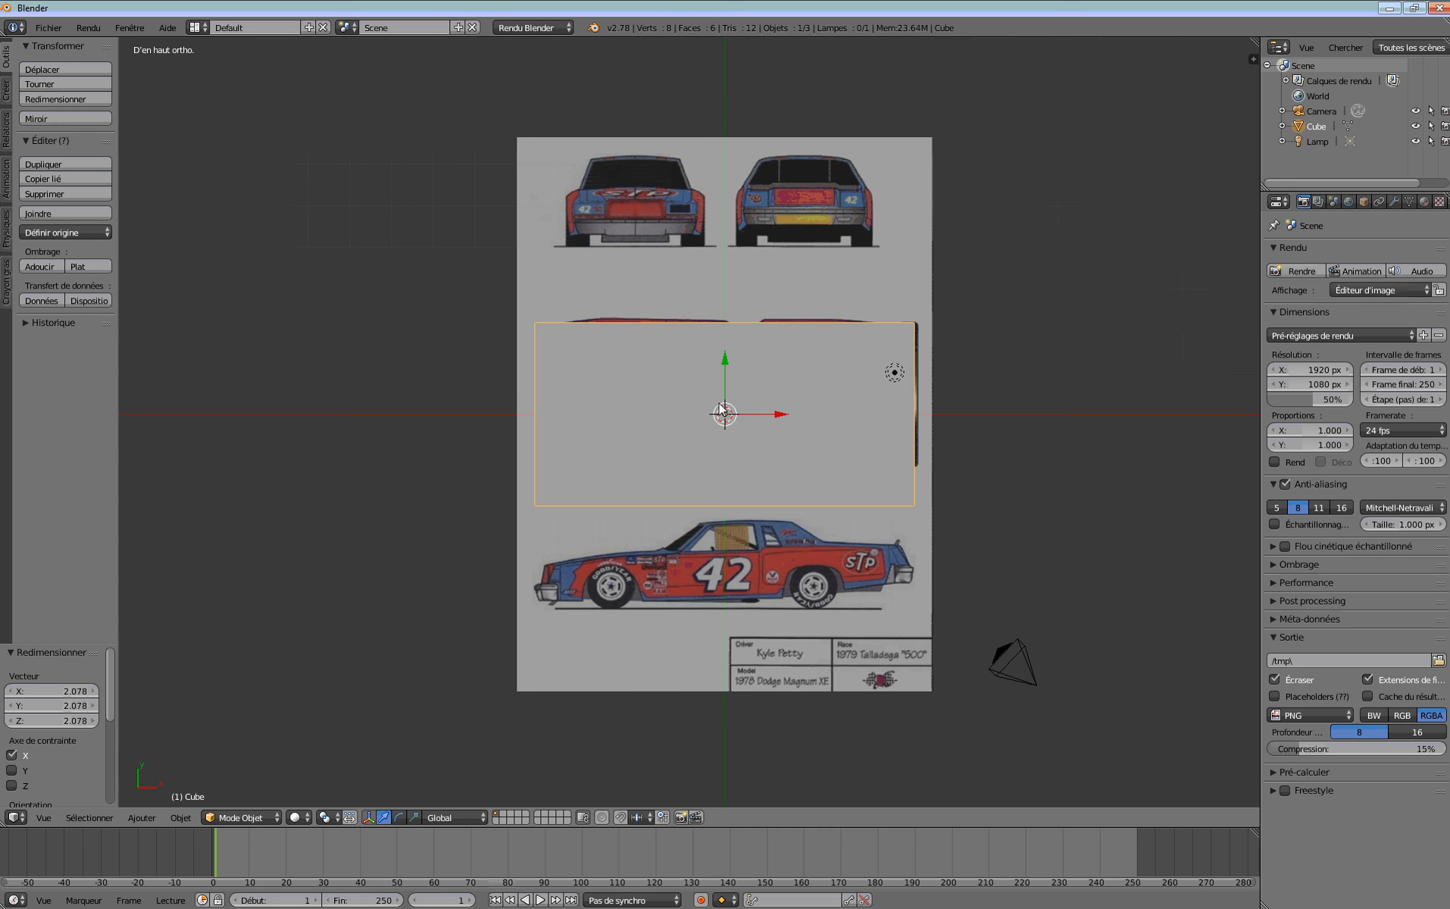
Scale the cube along Y by about 0.791 and move it about 0.51 along Y to cover the blueprint's top-view car.
key("s")
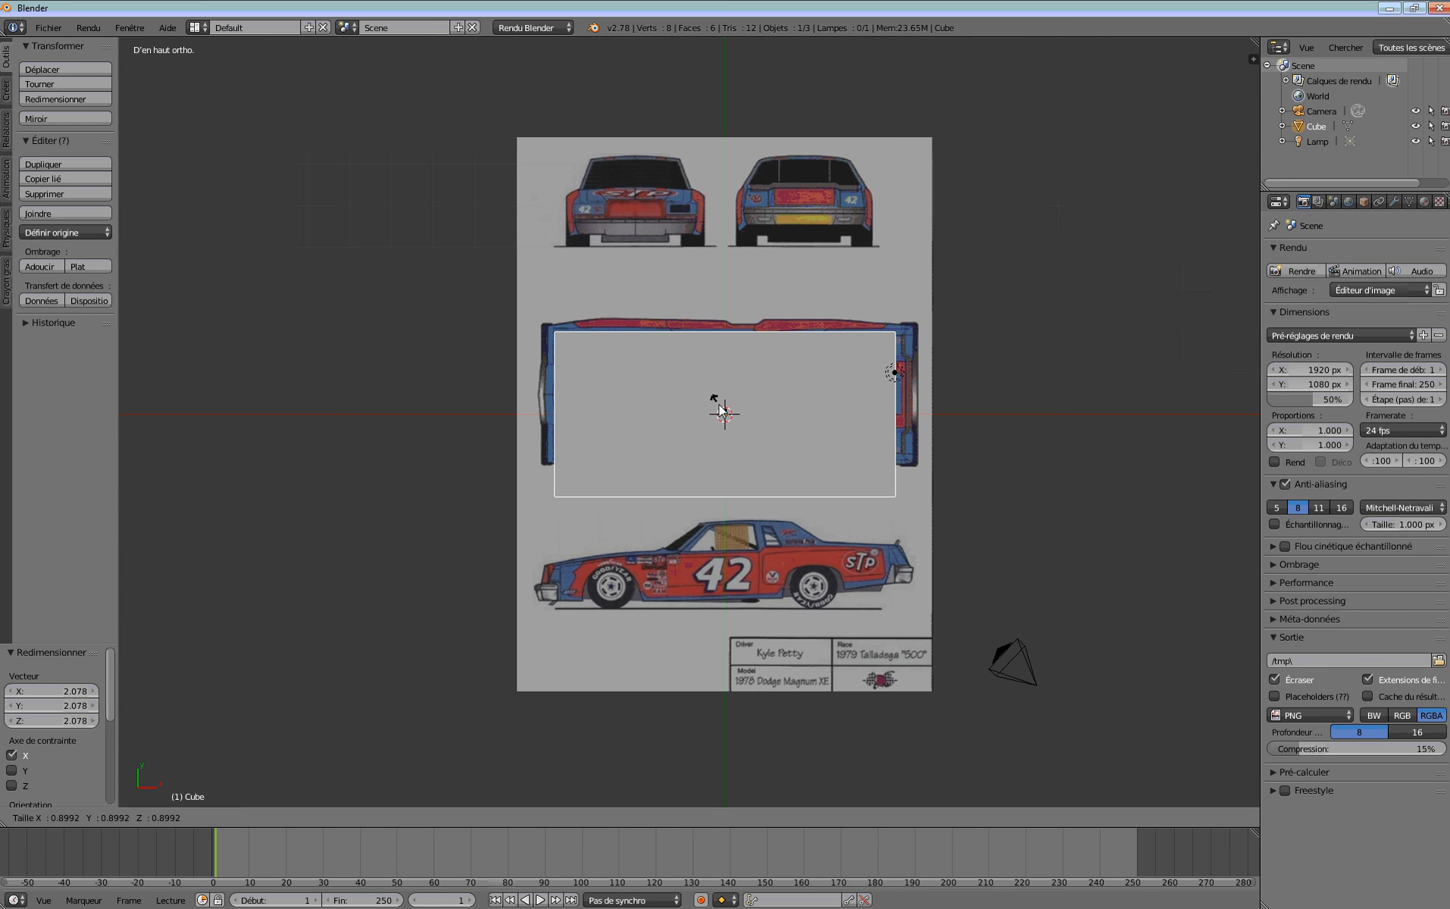
key("y")
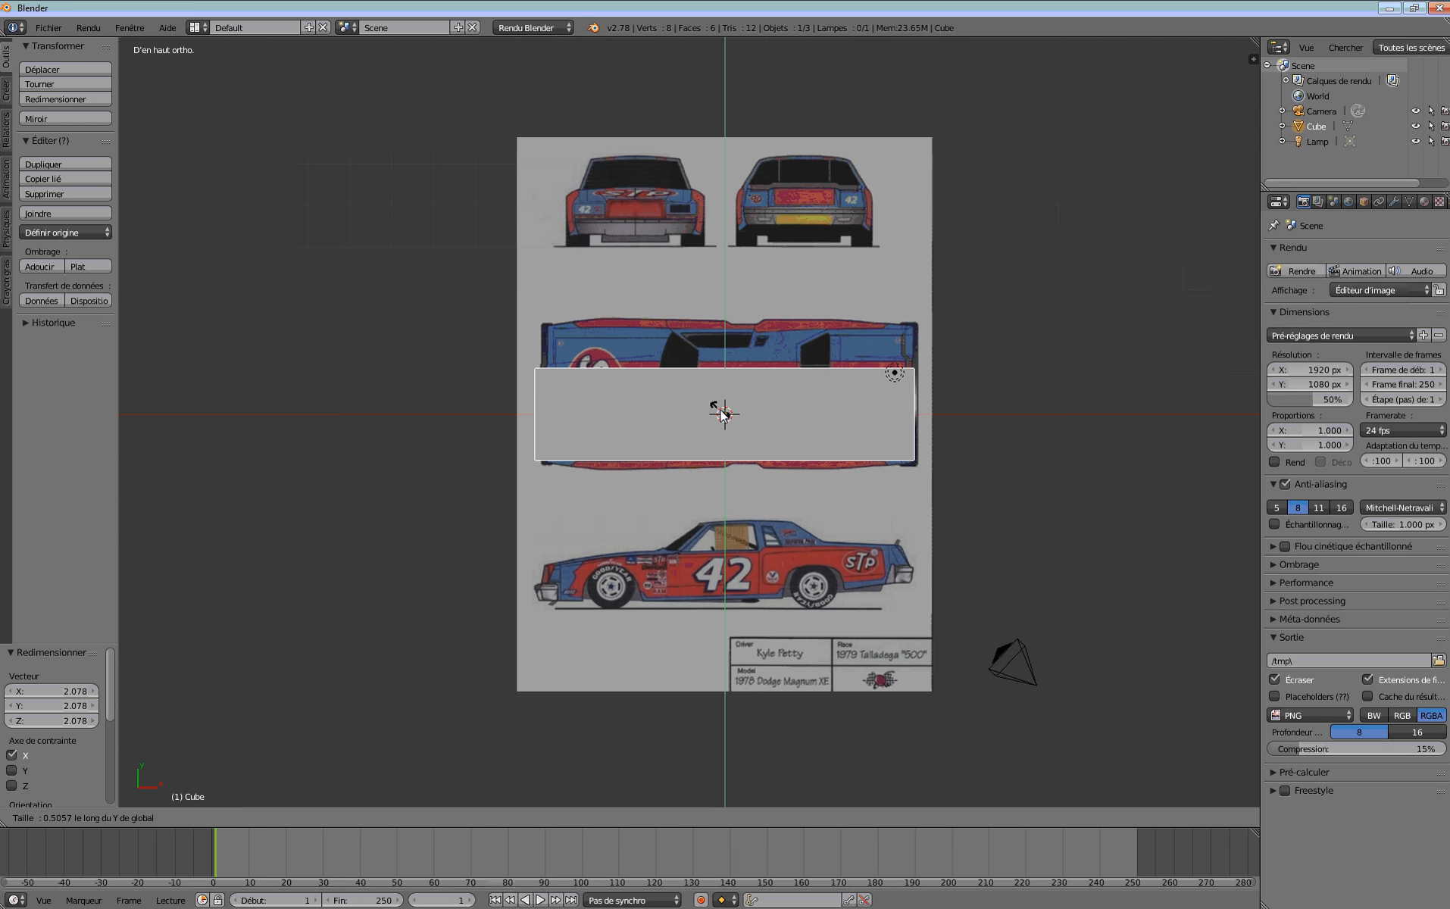
left_click(724, 413)
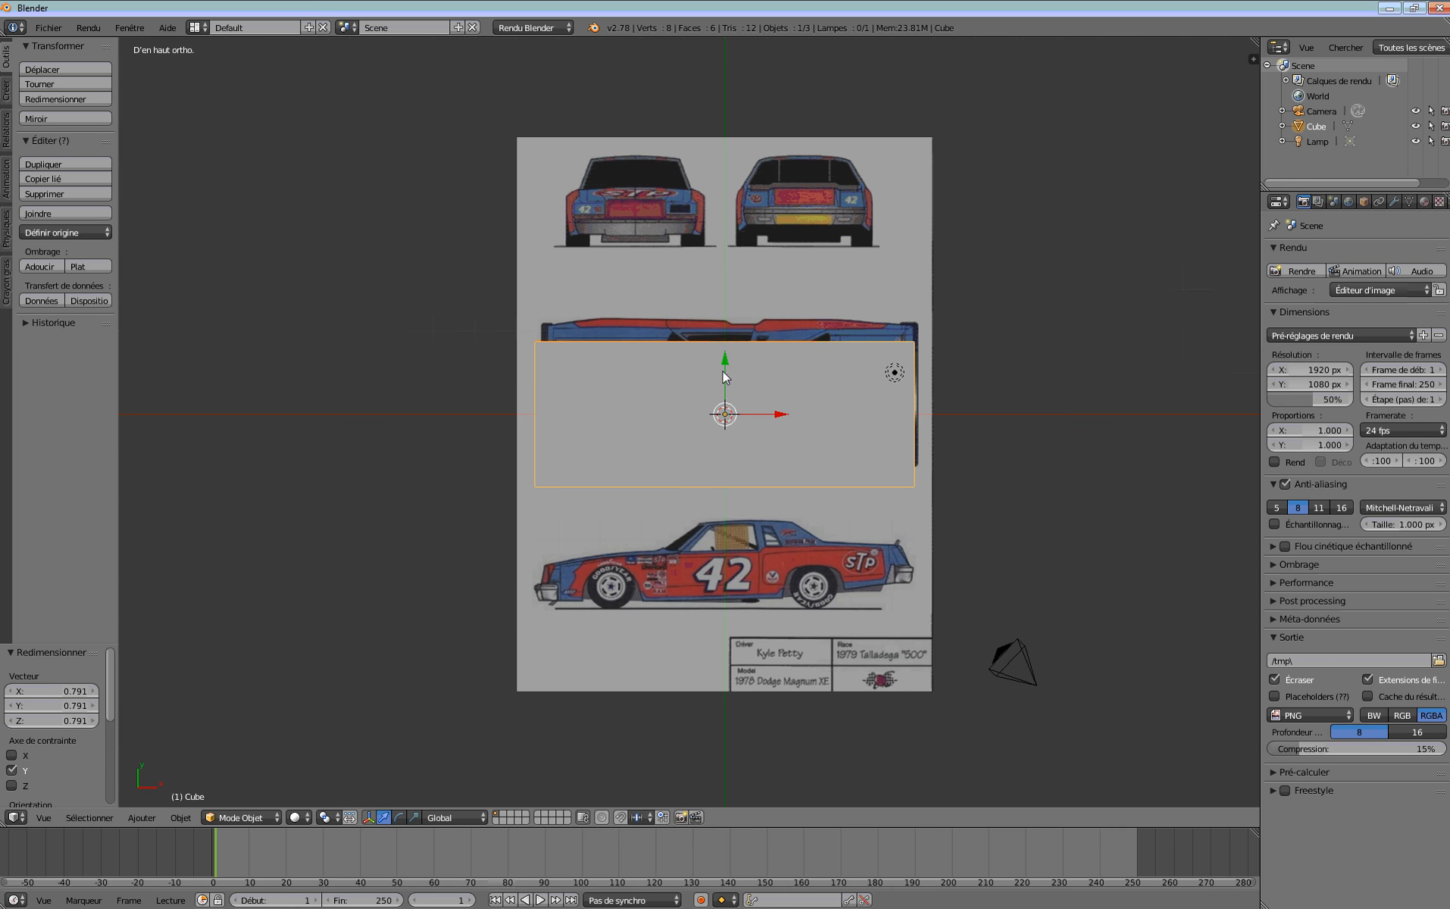
left_click_drag(725, 362, 725, 340)
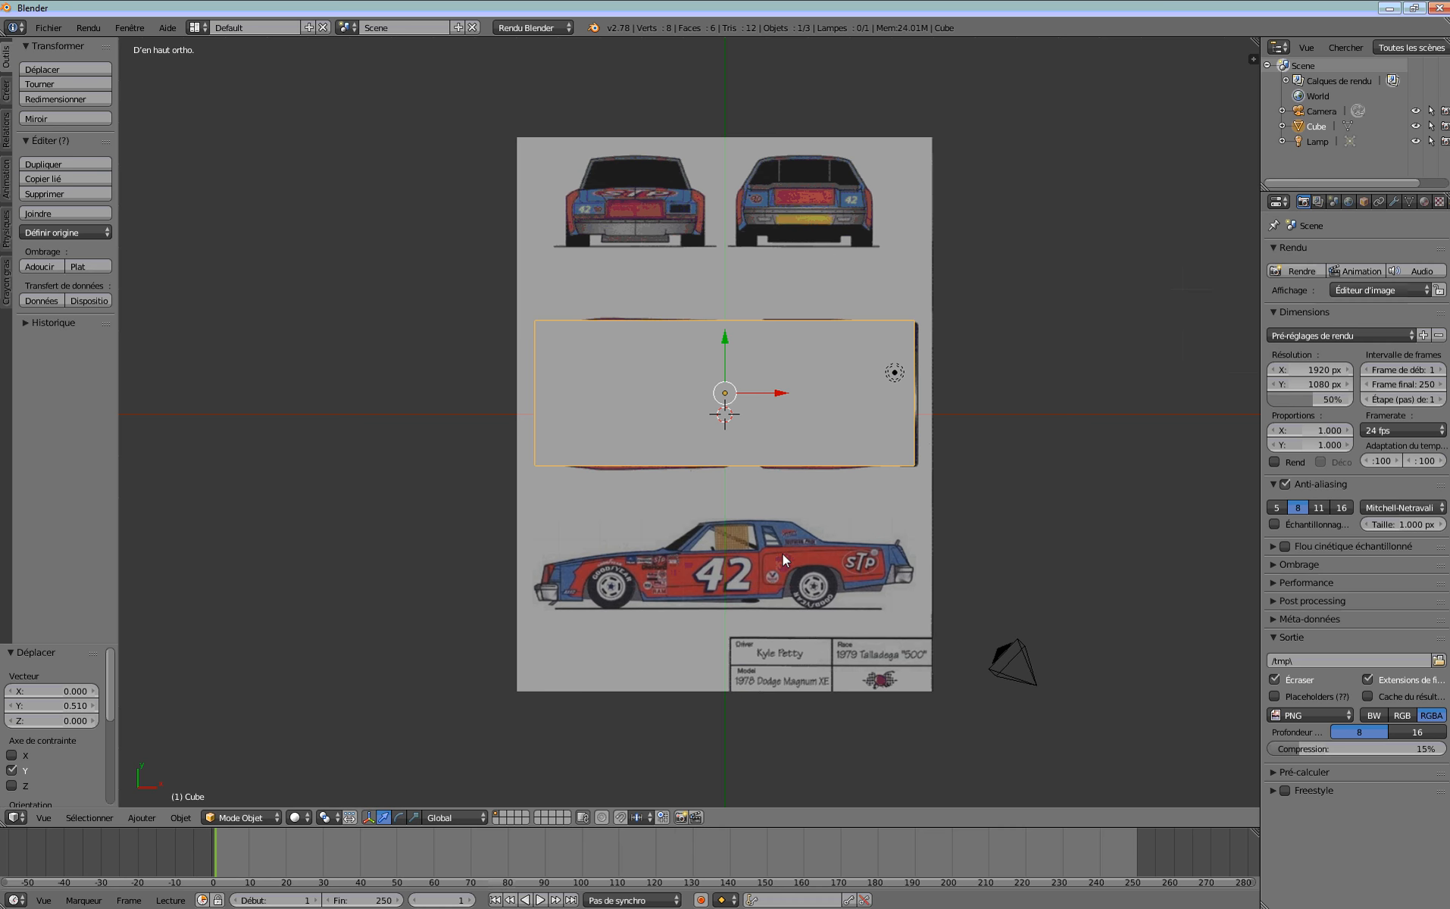
Inspect the stretched cube in 3D from several angles, including its long side and its end face.
middle_click_drag(783, 553, 755, 395)
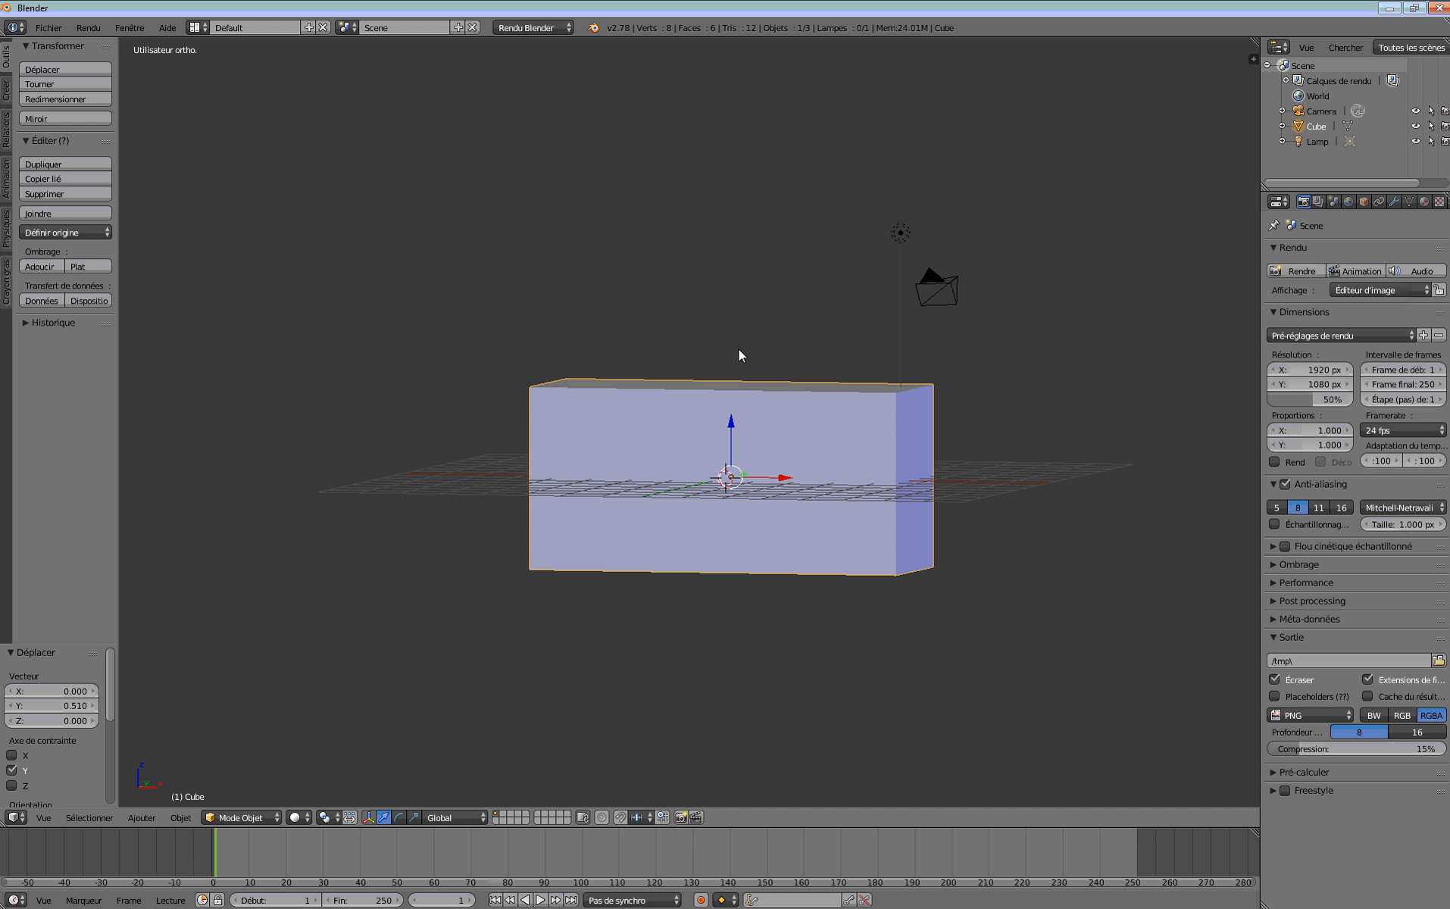
scroll(744, 362, "up", 3)
scroll(744, 361, "down", 3)
middle_click_drag(760, 372, 739, 466)
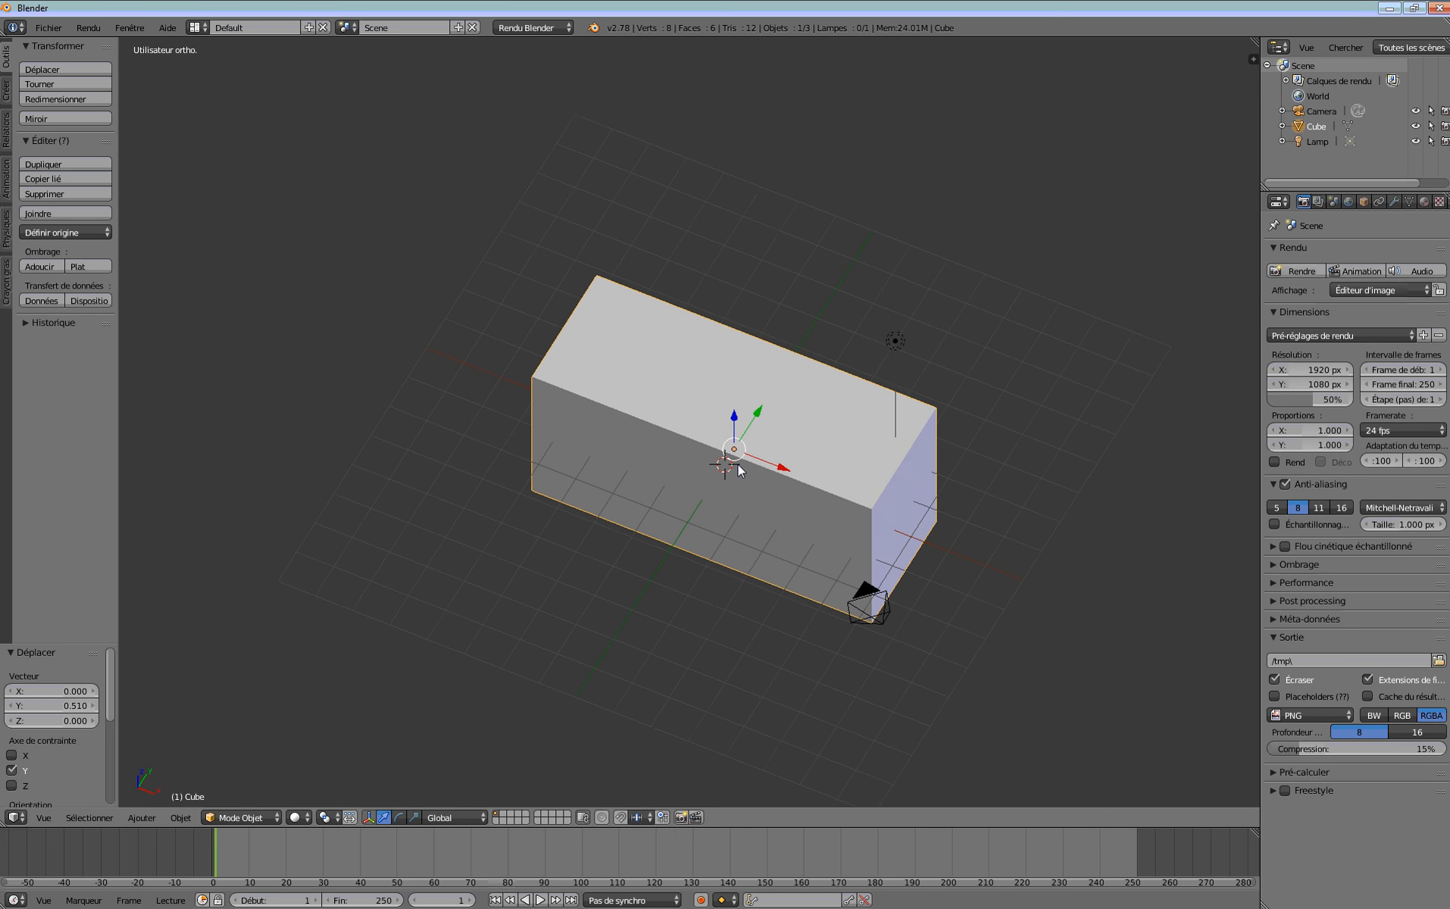
scroll(736, 466, "up", 3)
scroll(730, 464, "down", 3)
scroll(767, 457, "up", 1)
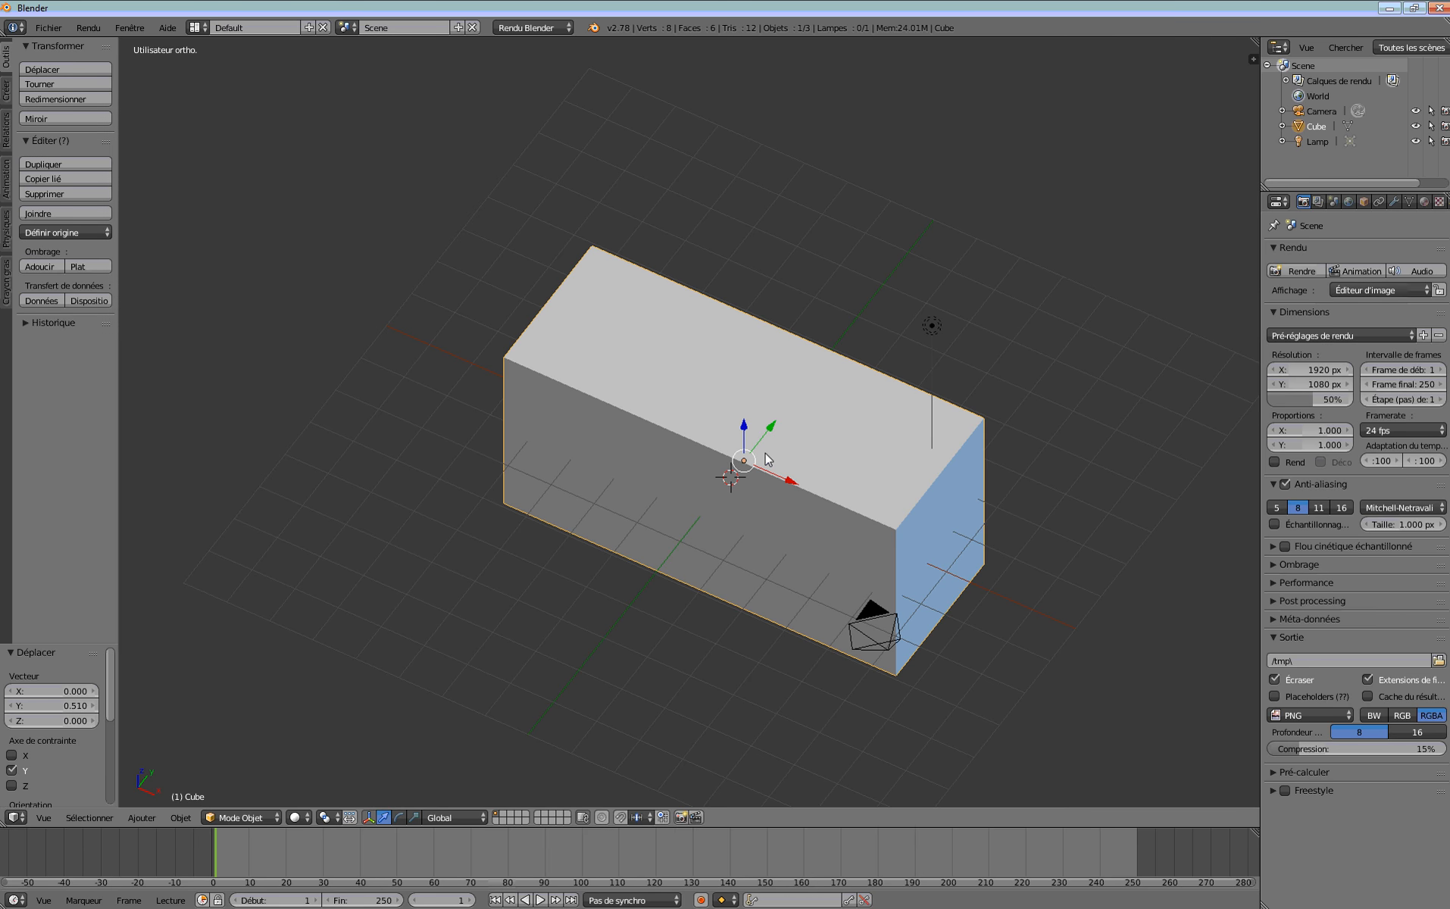
middle_click_drag(766, 457, 682, 394)
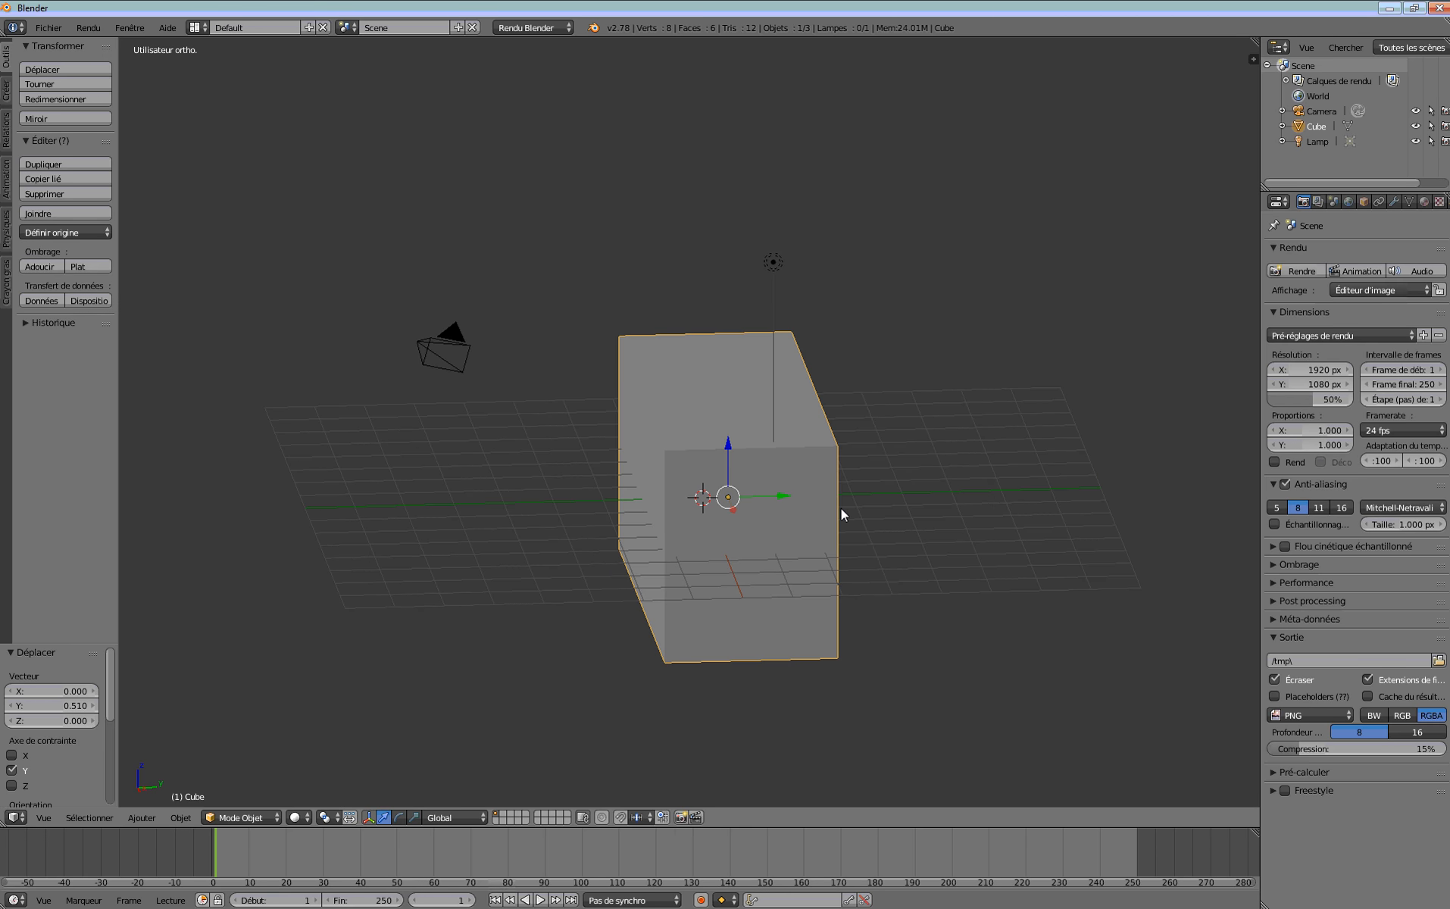
middle_click_drag(841, 509, 442, 314, "shift")
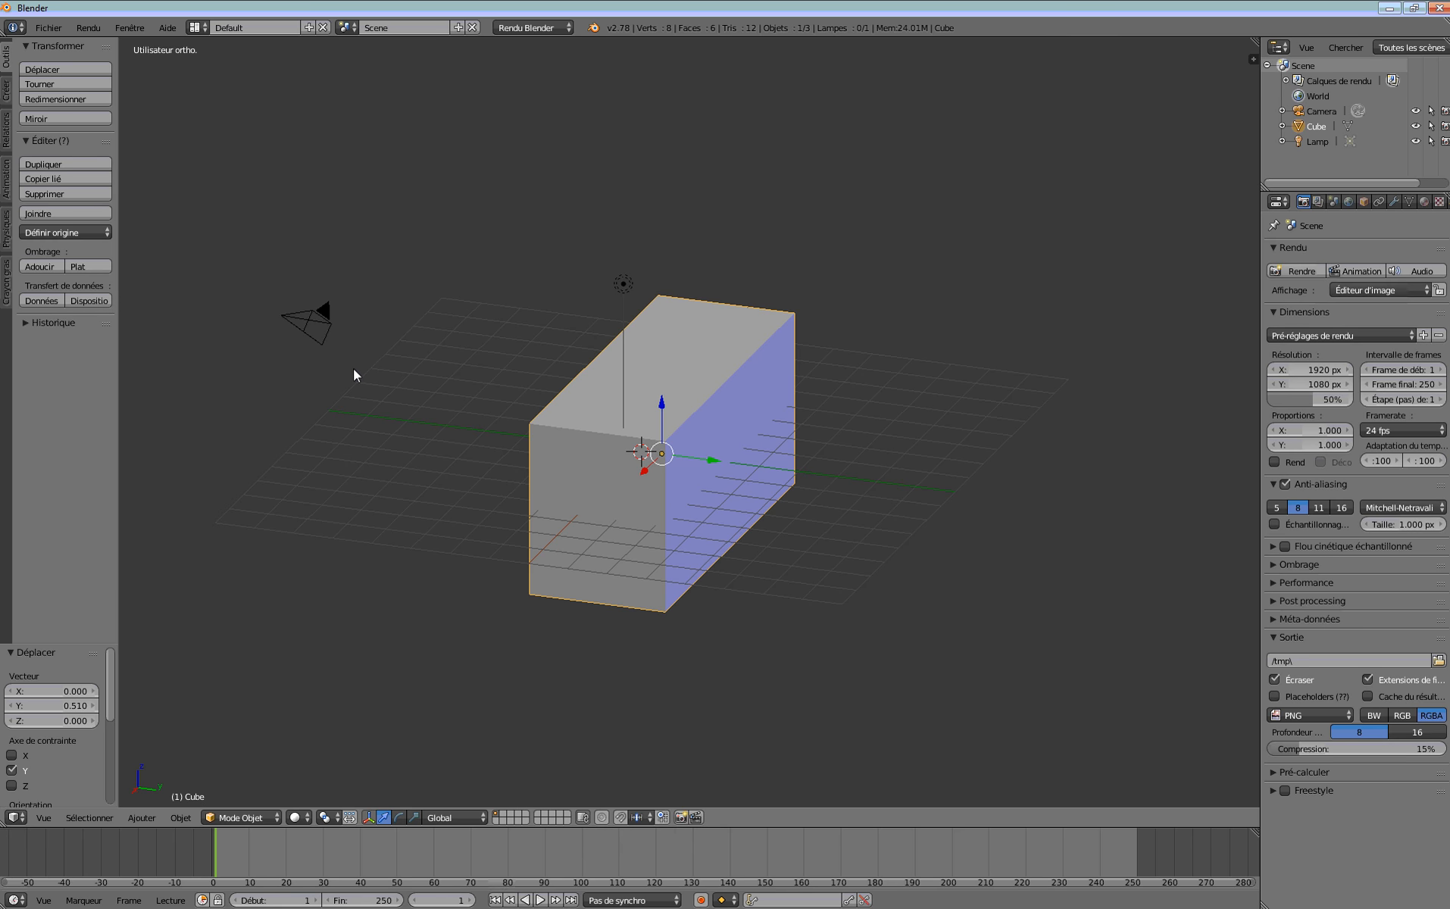
Compare the cube with the blueprint in the front, right, left, top and bottom orthographic views, ending in the top view.
key("KP_1")
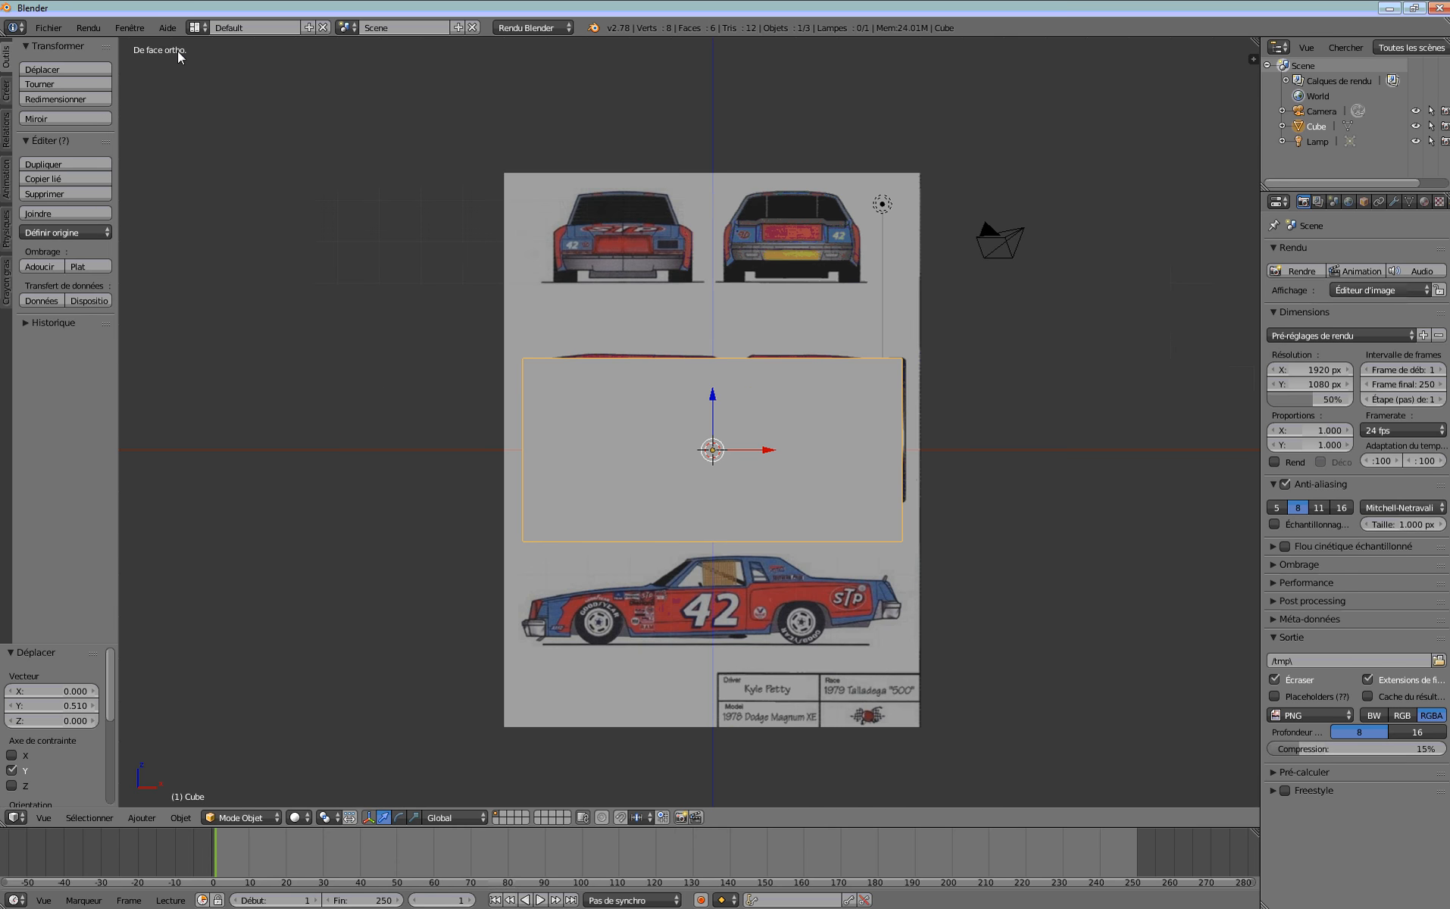
key("KP_3")
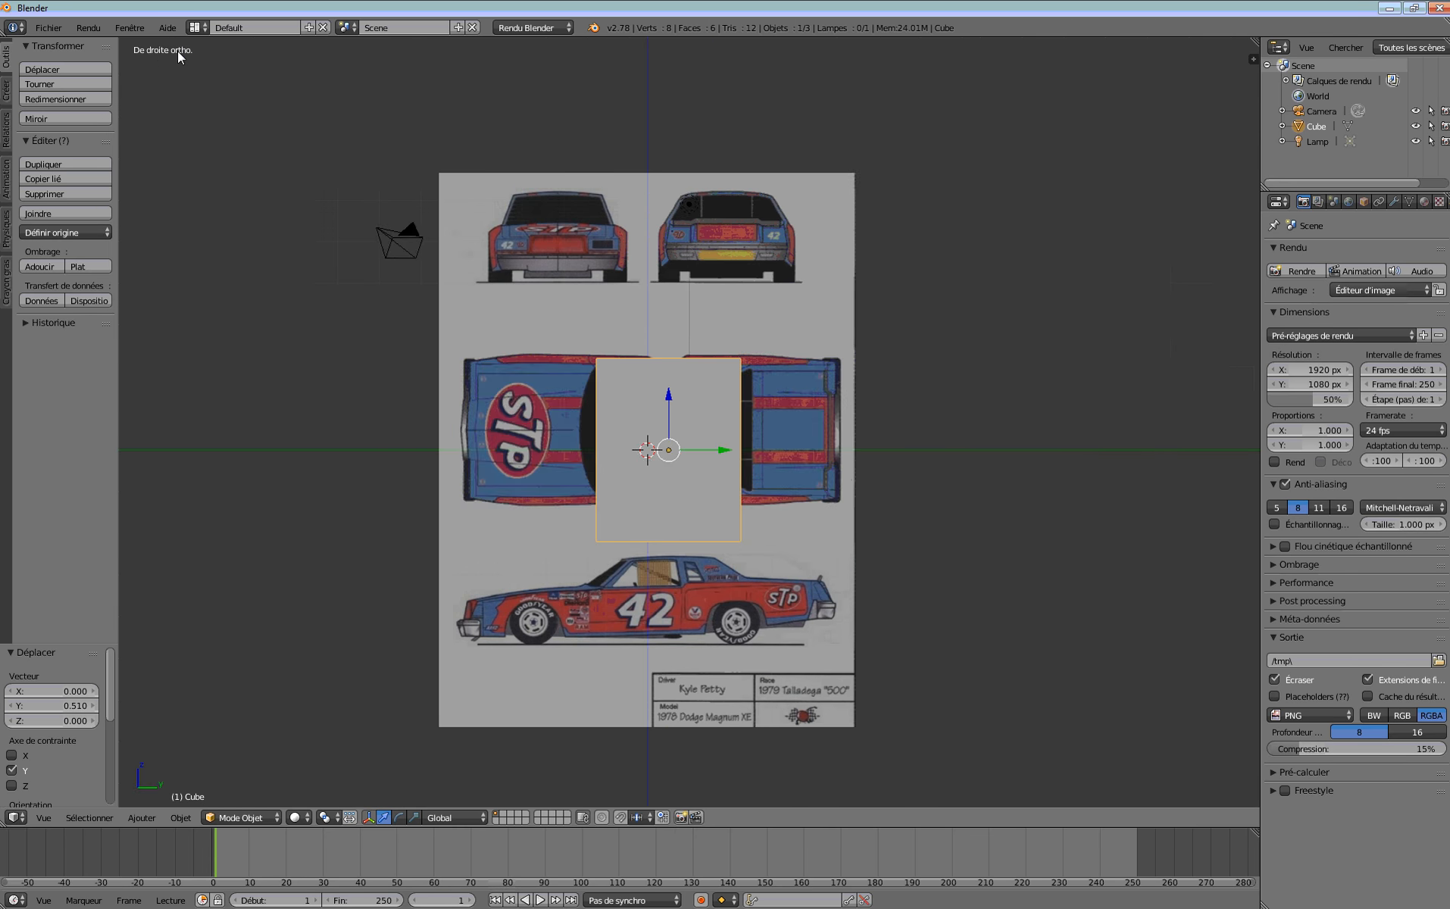
key("ctrl+KP_3")
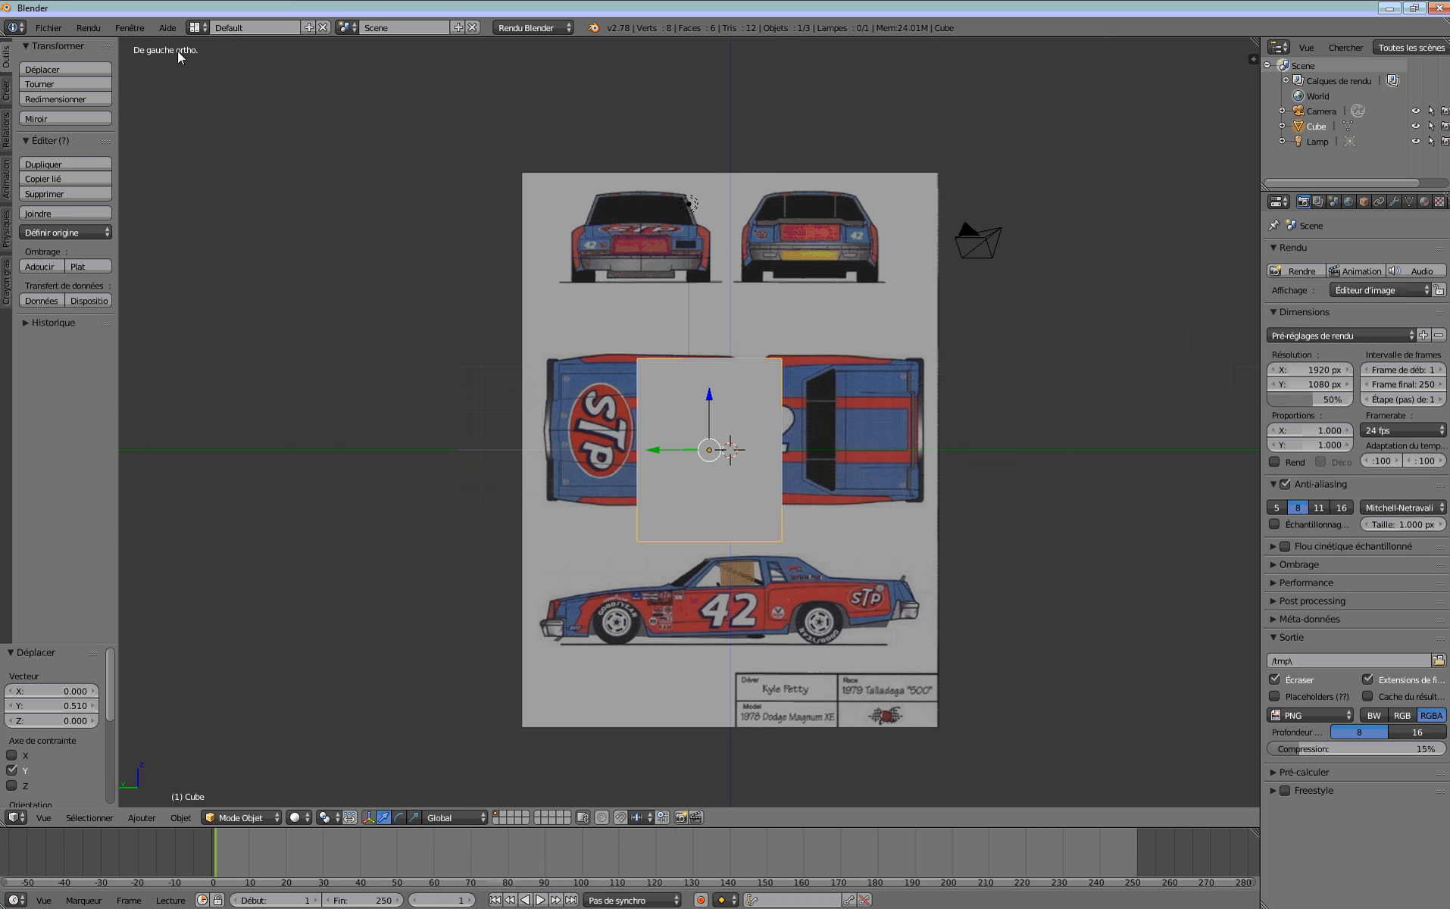
key("KP_7")
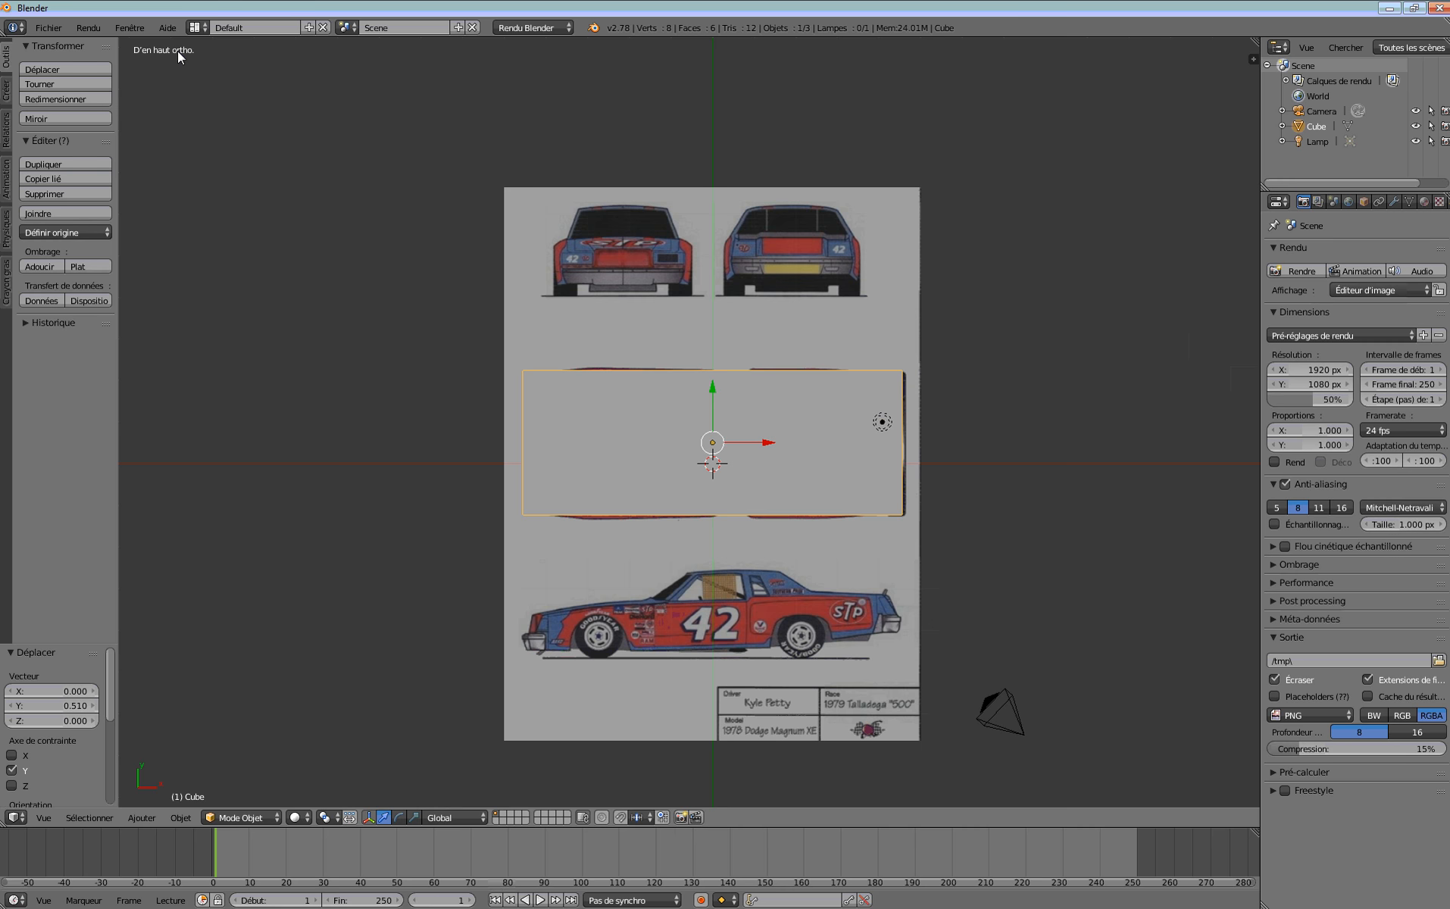
key("ctrl+KP_7")
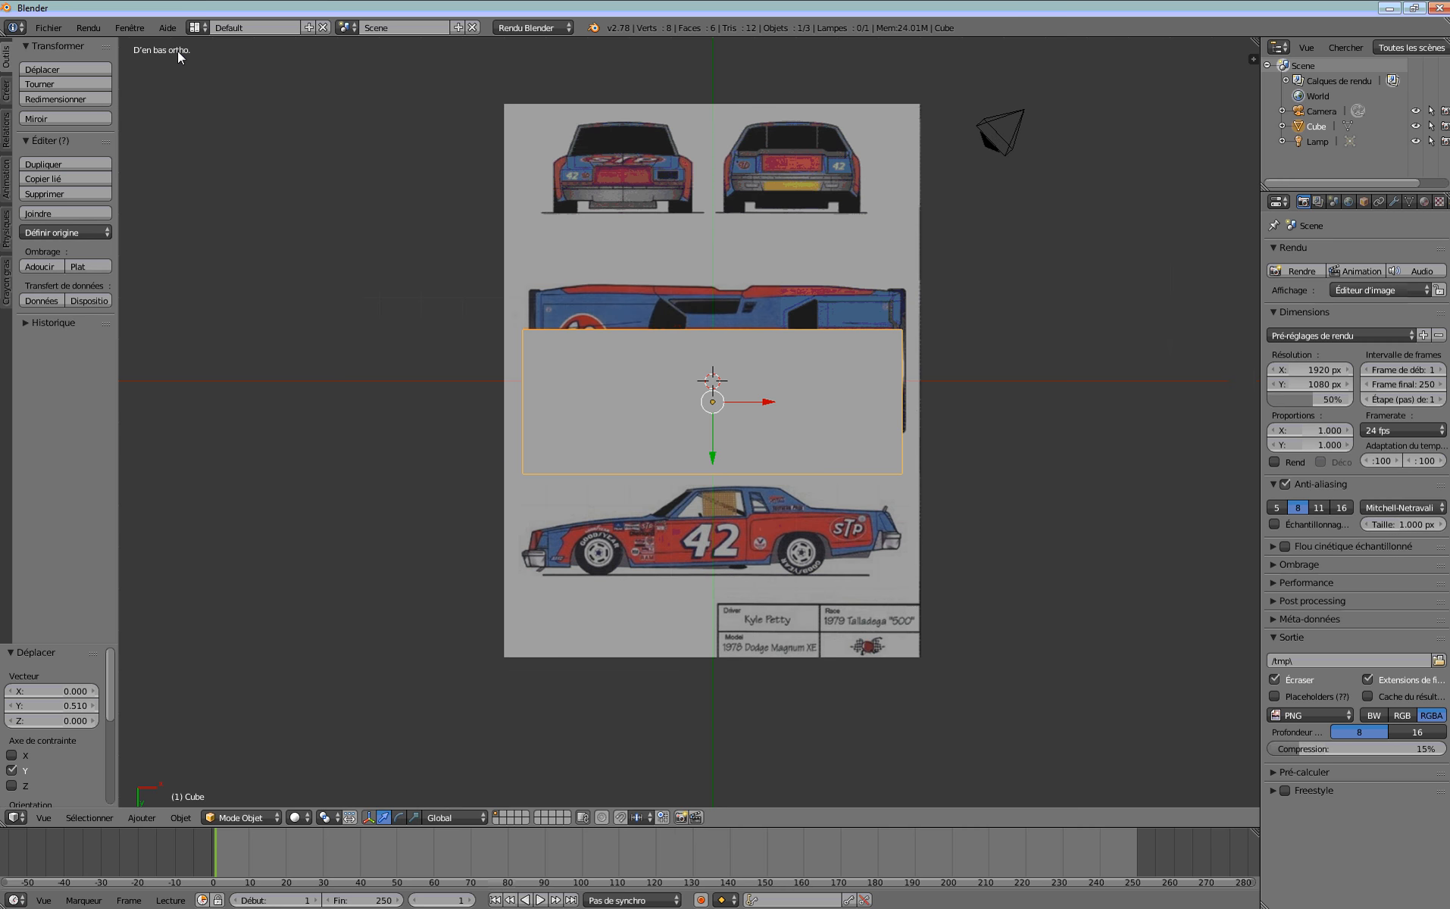
key("KP_7")
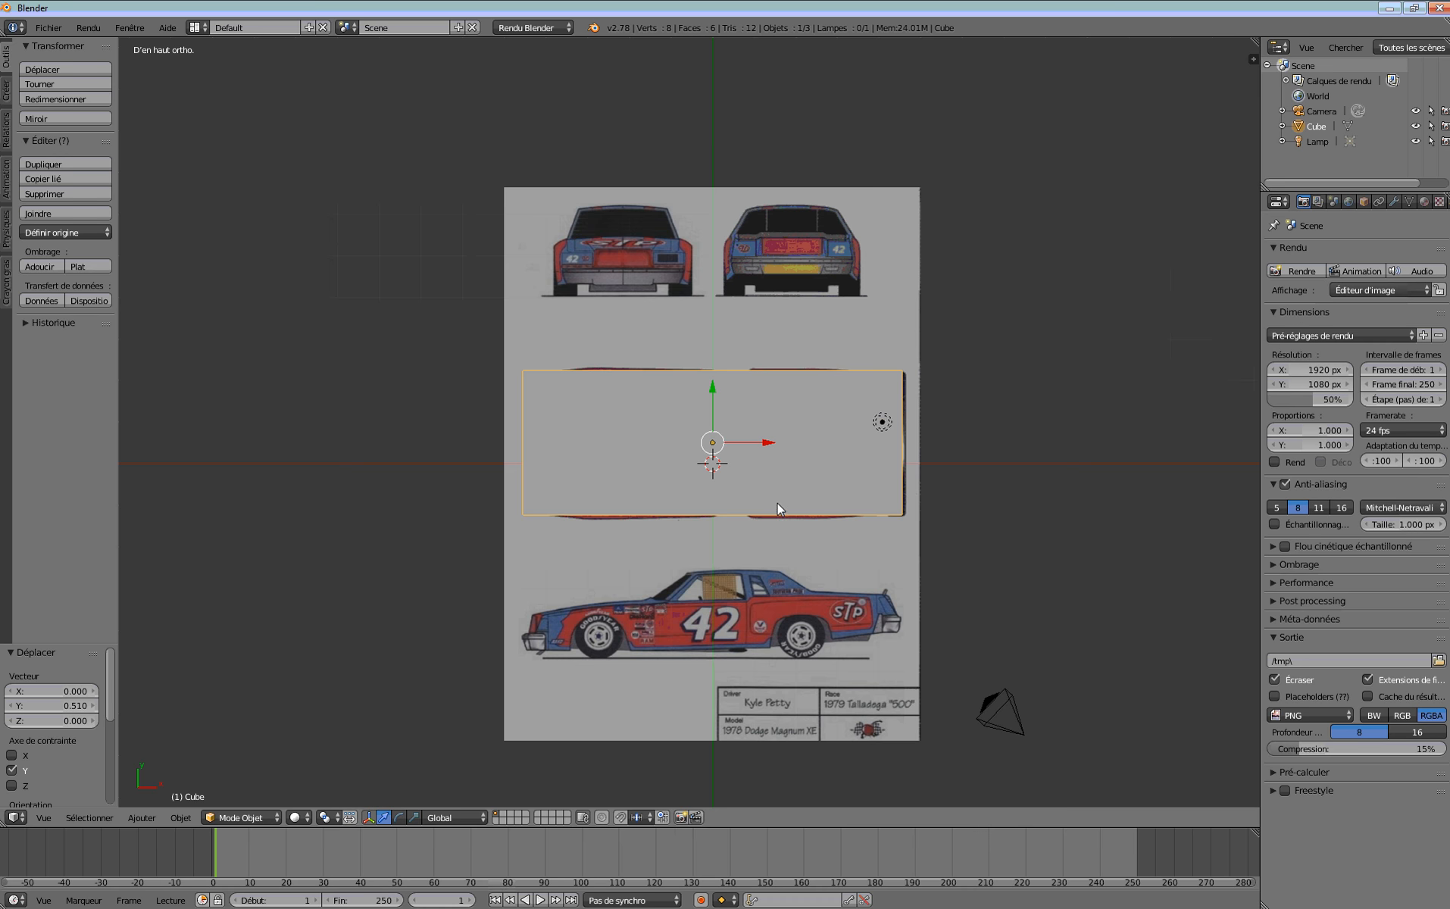
Review the background image settings and check the blueprint through the camera before returning to the top view.
key("n")
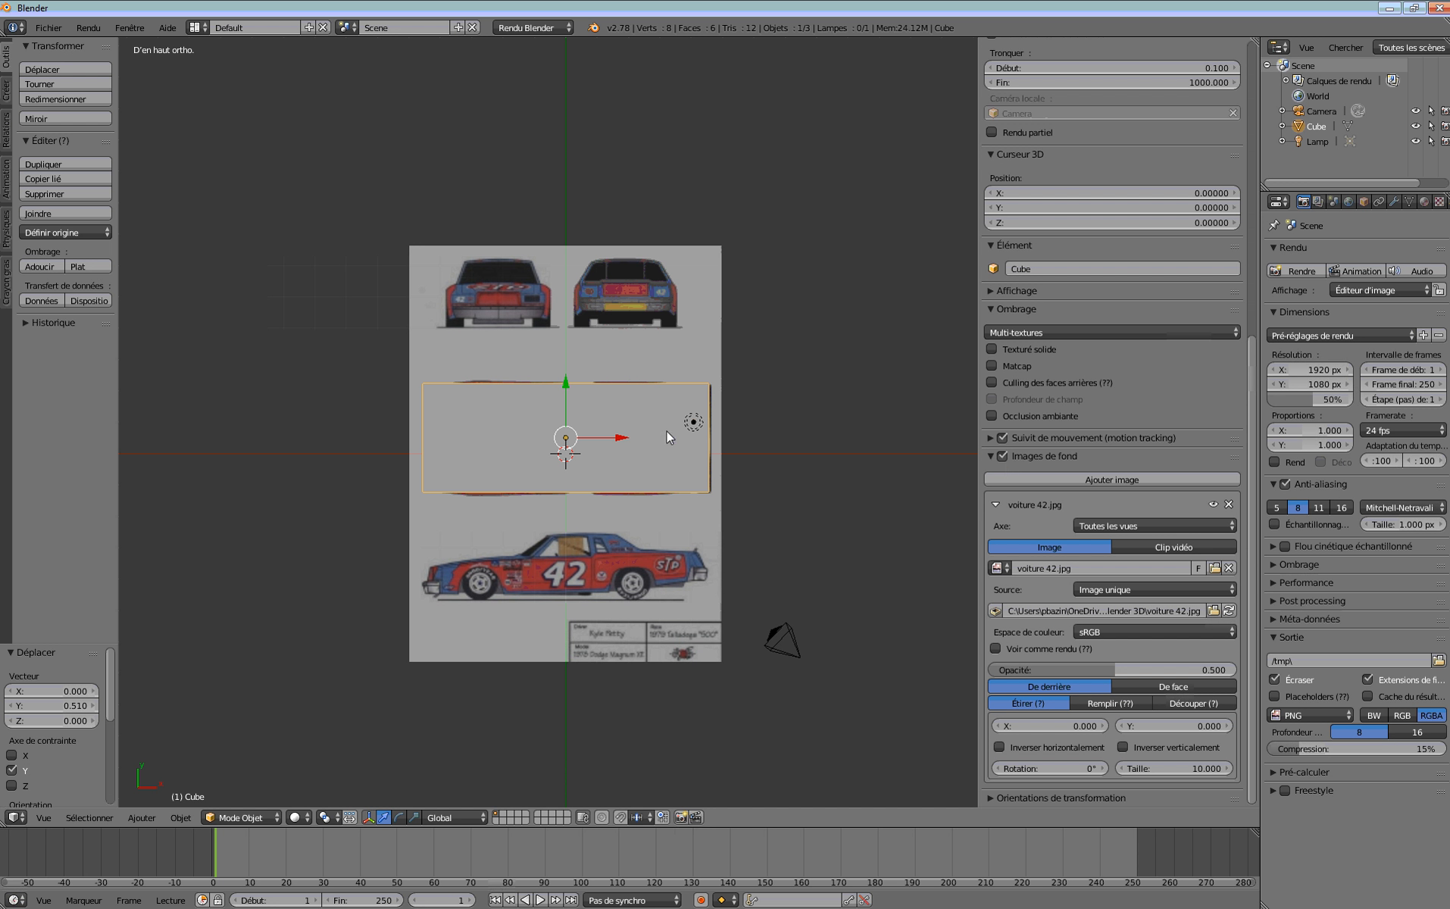
key("n")
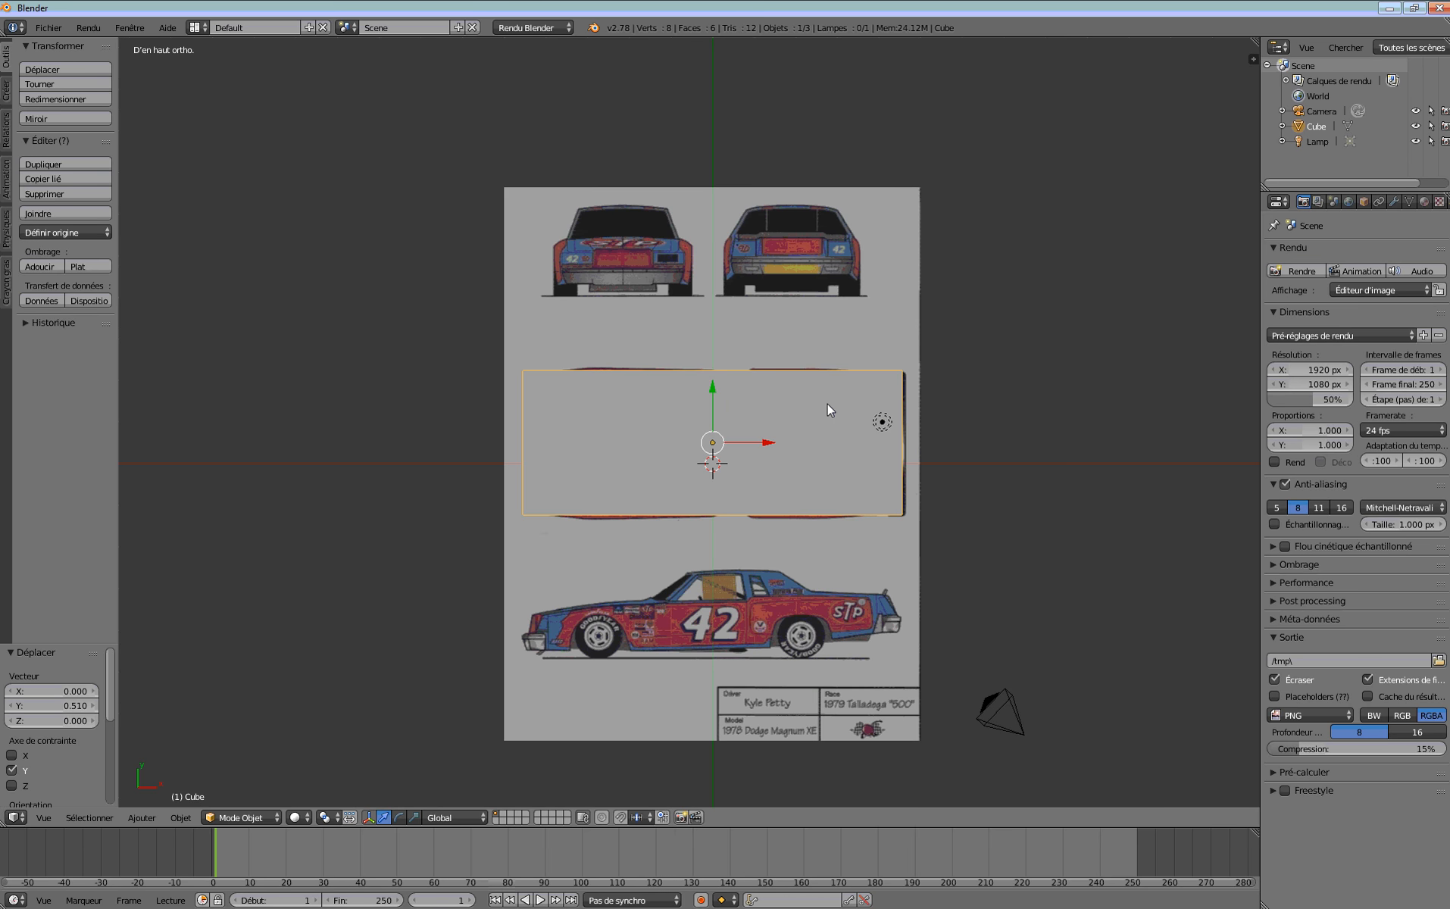
key("KP_0")
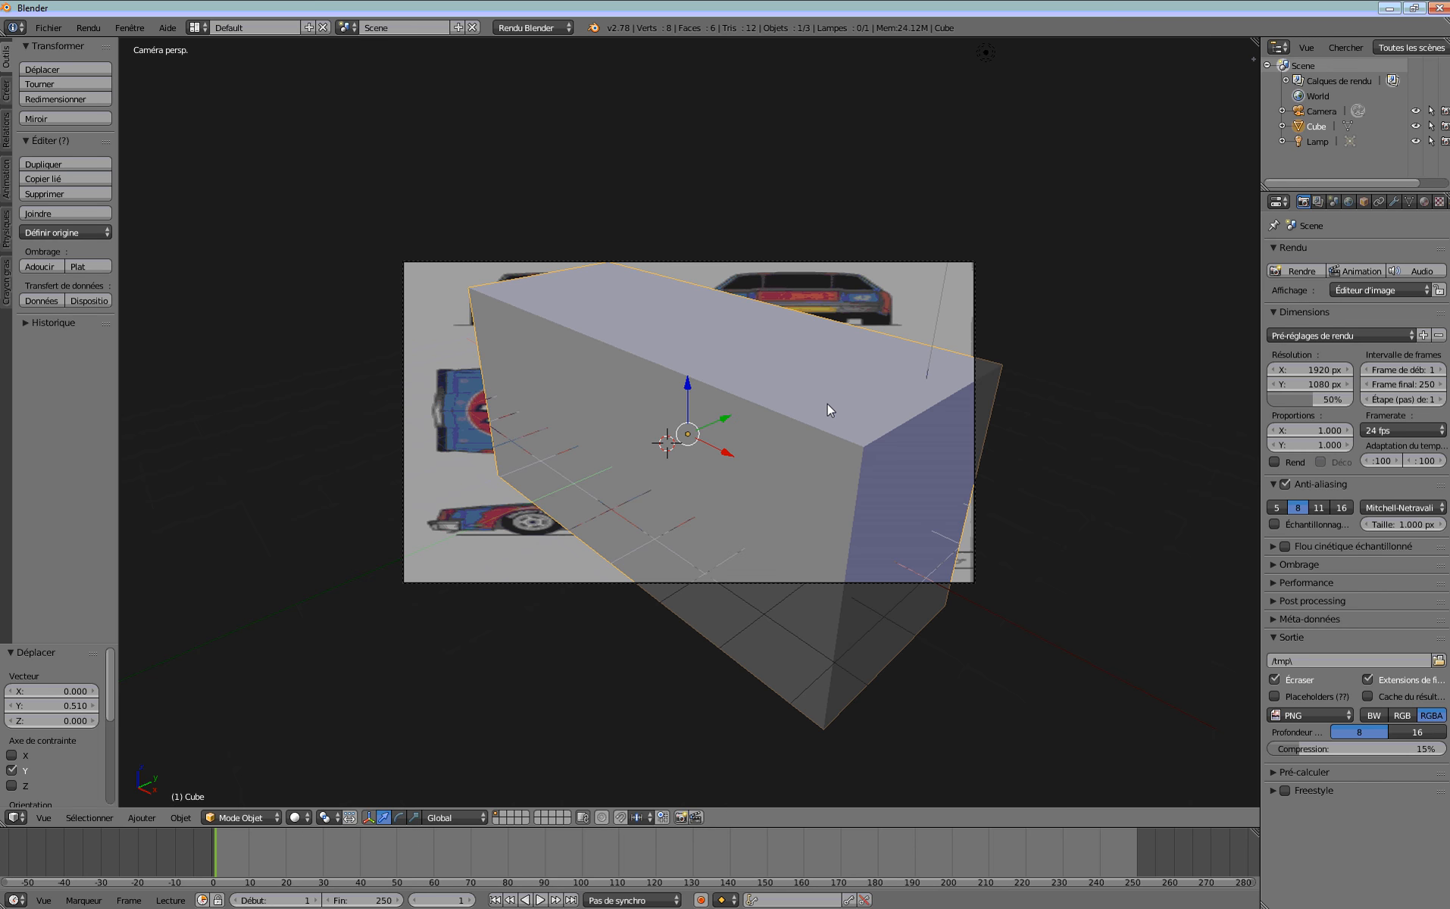
key("KP_7")
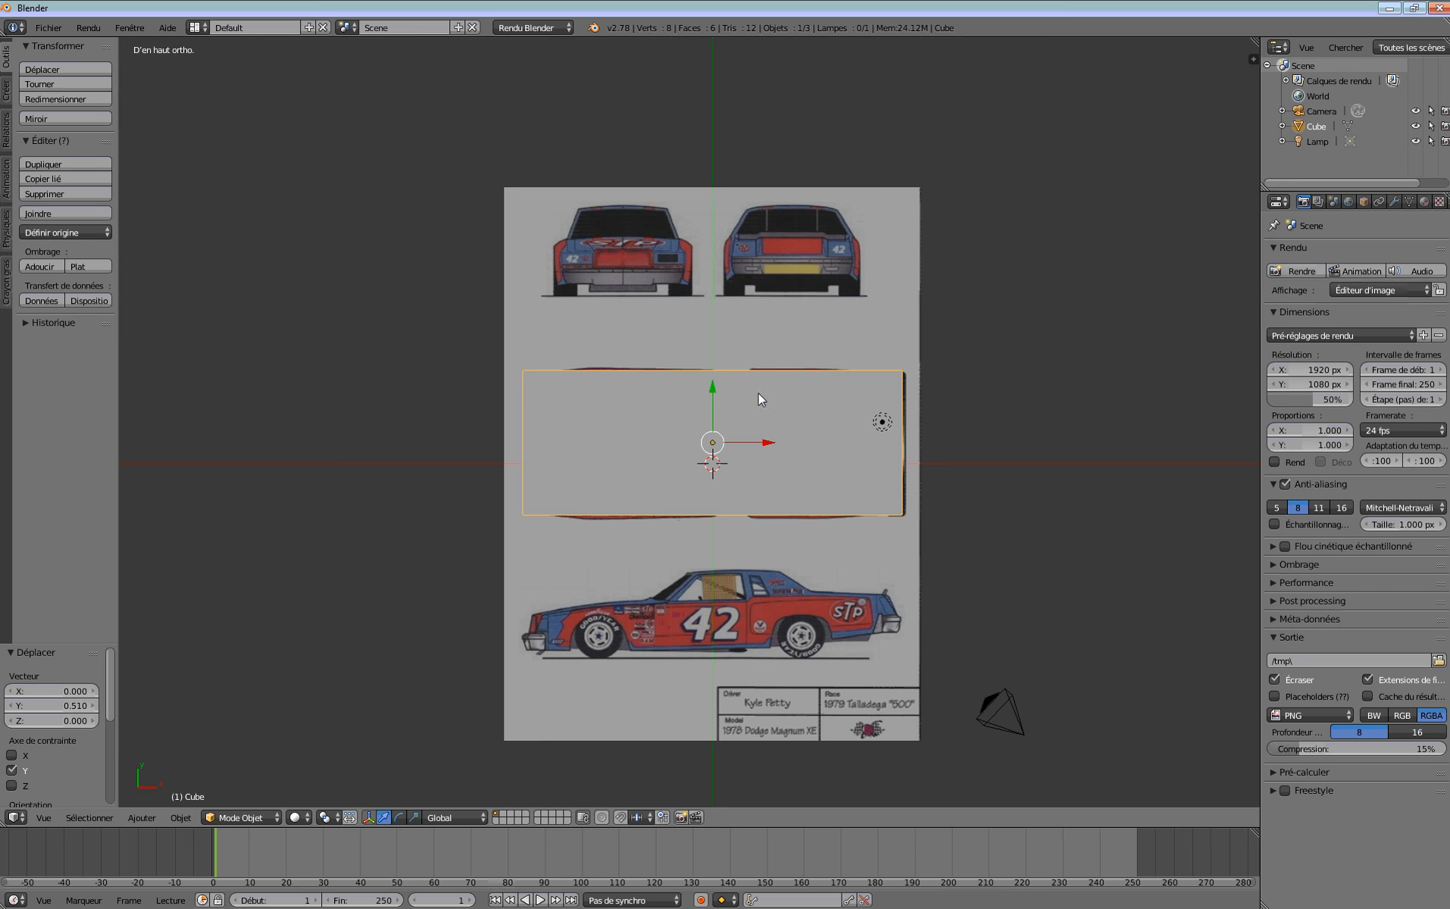